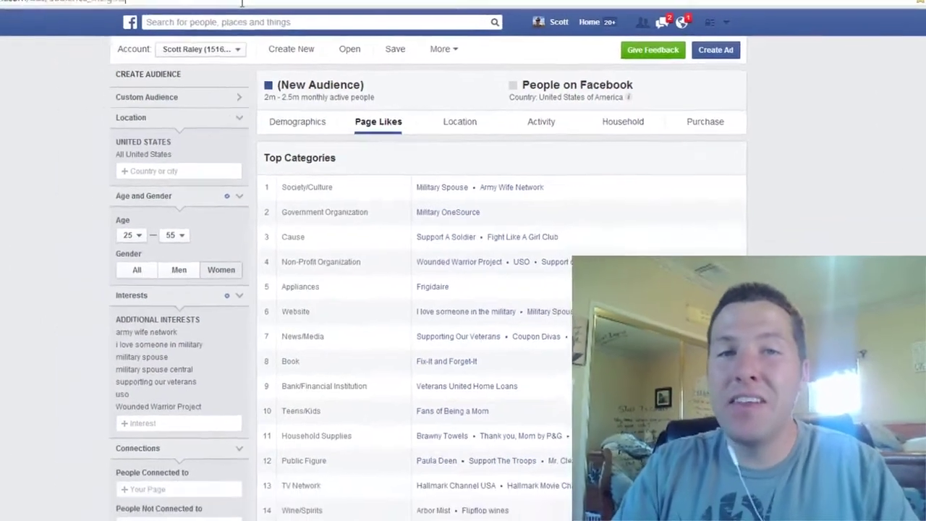
Copy the Audience Insights page address from the browser and paste it into a new Notepad document
{"action": "left_click", "coordinate": [329, 15]}
{"action": "key", "text": "ctrl+c"}
{"action": "key", "text": "alt+Tab"}
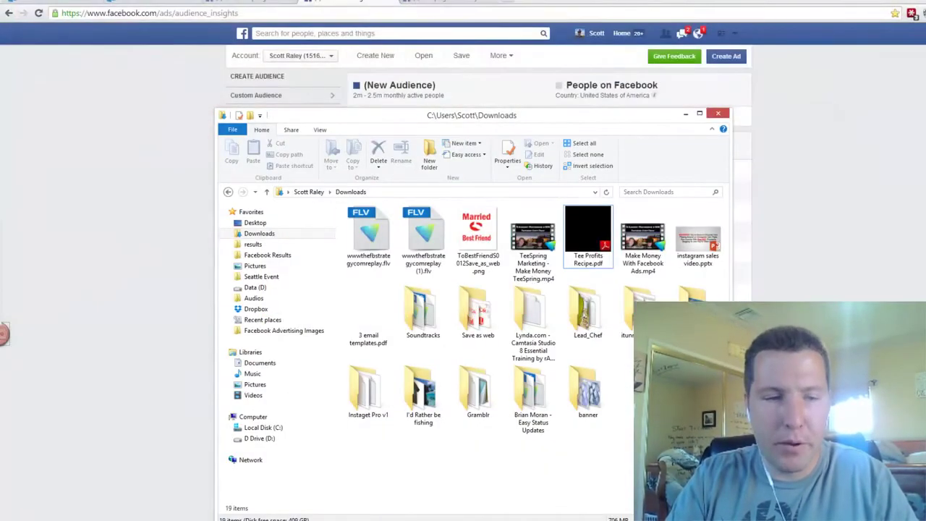
{"action": "key", "text": "super"}
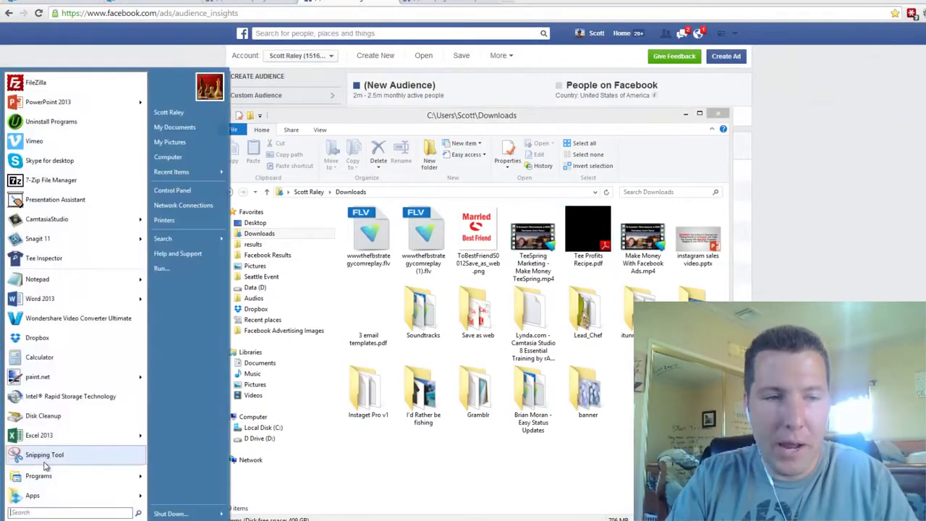
{"action": "left_click", "coordinate": [43, 281]}
{"action": "key", "text": "ctrl+v"}
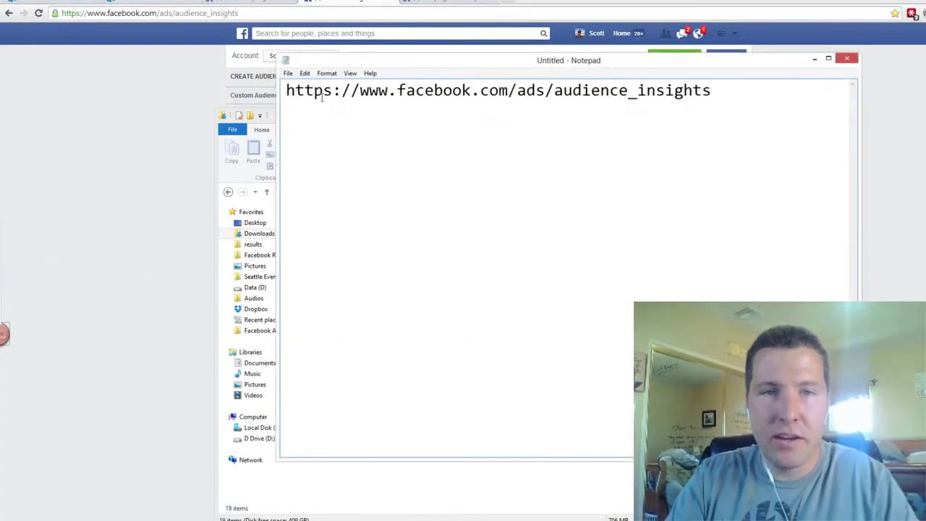
{"action": "left_click_drag", "start_coordinate": [359, 89], "coordinate": [276, 94]}
{"action": "key", "text": "BackSpace"}
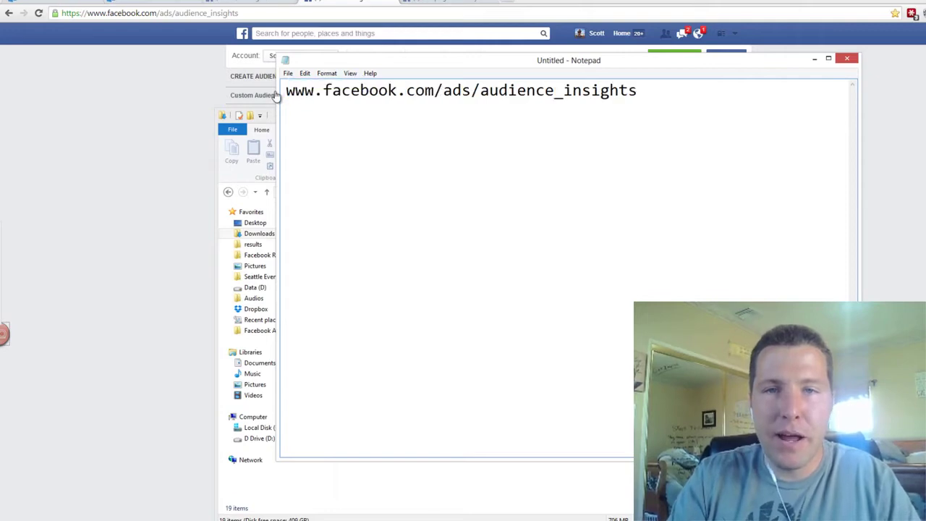
{"action": "key", "text": "Return"}
{"action": "key", "text": "Return"}
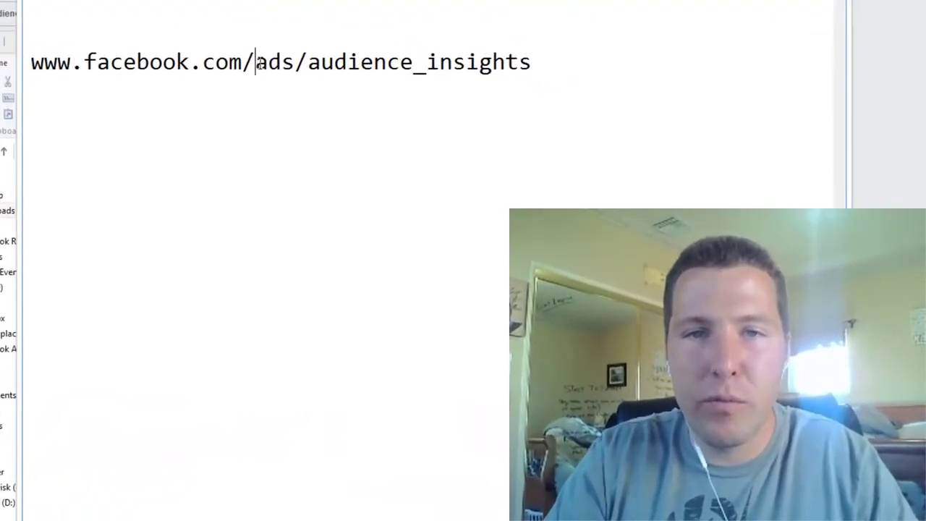
Highlight the ads/audience_insights part of the address in the note
{"action": "left_click_drag", "start_coordinate": [418, 120], "coordinate": [456, 120]}
{"action": "left_click_drag", "start_coordinate": [308, 62], "coordinate": [552, 82]}
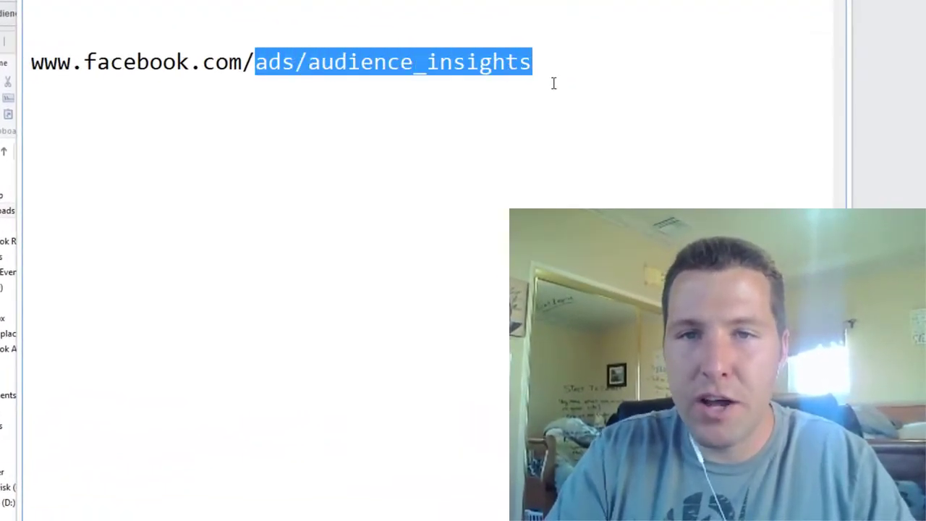
{"action": "left_click", "coordinate": [411, 62]}
{"action": "key", "text": "ctrl+a"}
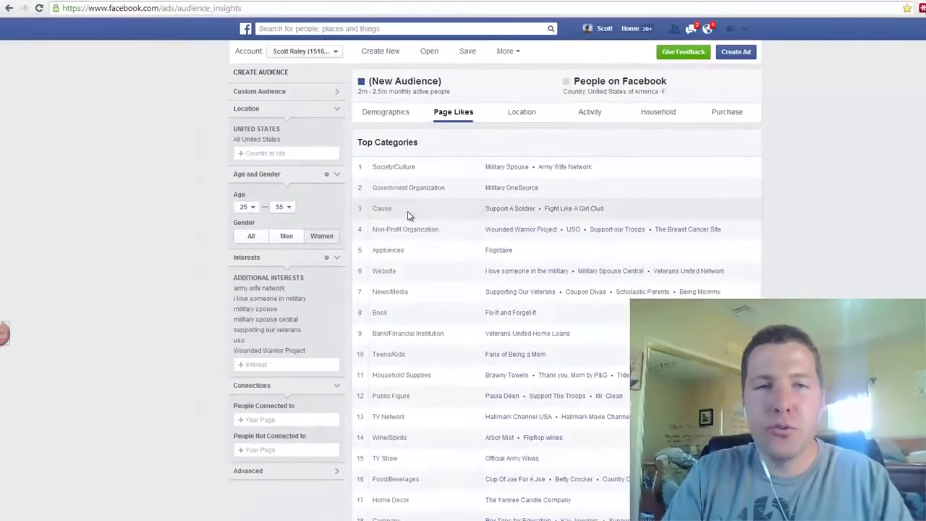
Copy the Audience Insights address in the browser and load it in a new tab
{"action": "scroll", "coordinate": [409, 213], "scroll_direction": "down", "scroll_amount": 3}
{"action": "scroll", "coordinate": [410, 213], "scroll_direction": "up", "scroll_amount": 3}
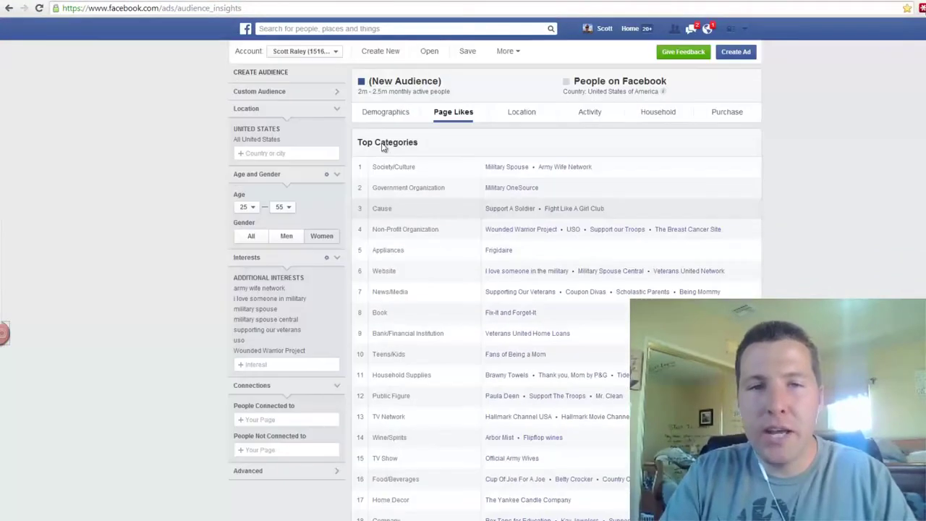
{"action": "left_click", "coordinate": [312, 7]}
{"action": "key", "text": "ctrl+c"}
{"action": "key", "text": "ctrl+t"}
{"action": "key", "text": "ctrl+v"}
{"action": "key", "text": "Return"}
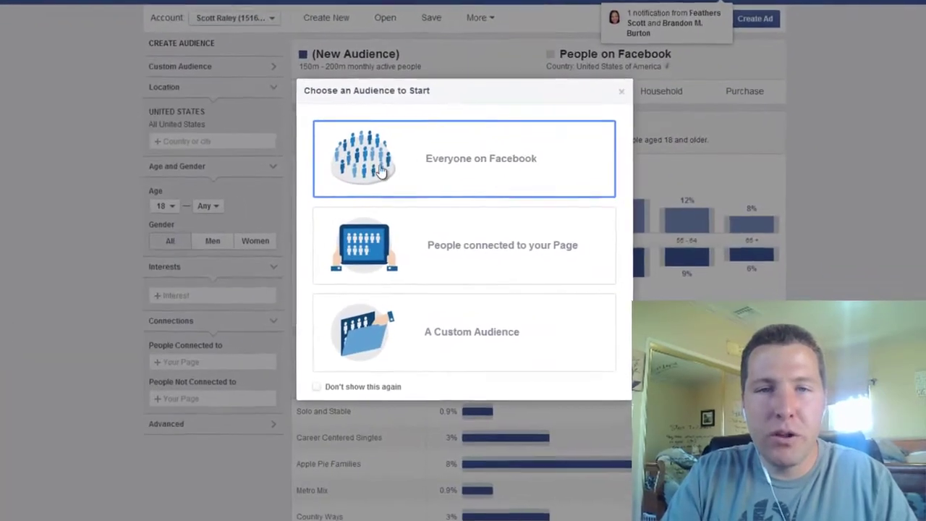
Choose Everyone on Facebook as the starting audience and dismiss the location tip
{"action": "mouse_move", "coordinate": [562, 127]}
{"action": "left_mouse_down"}
{"action": "mouse_move", "coordinate": [325, 127]}
{"action": "mouse_move", "coordinate": [572, 221]}
{"action": "mouse_move", "coordinate": [585, 89]}
{"action": "mouse_move", "coordinate": [394, 100]}
{"action": "left_mouse_up"}
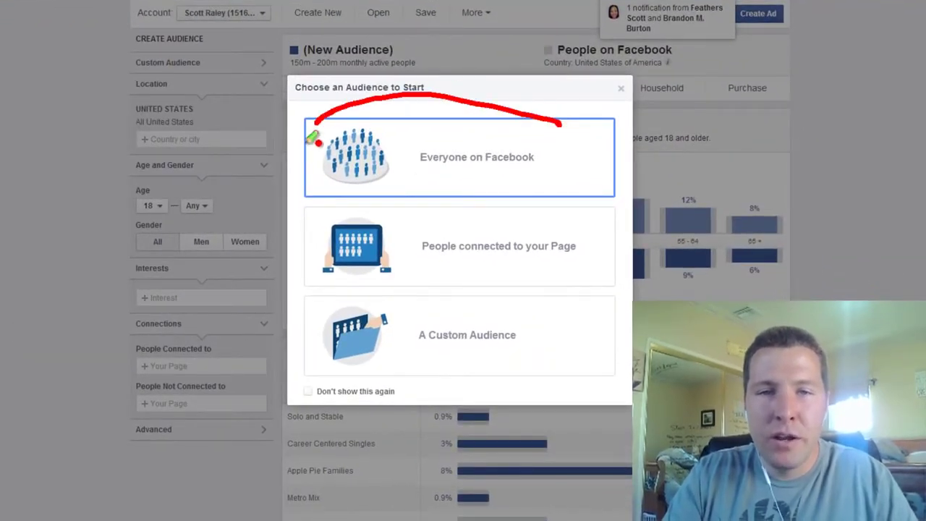
{"action": "key", "text": "Escape"}
{"action": "left_click", "coordinate": [466, 188]}
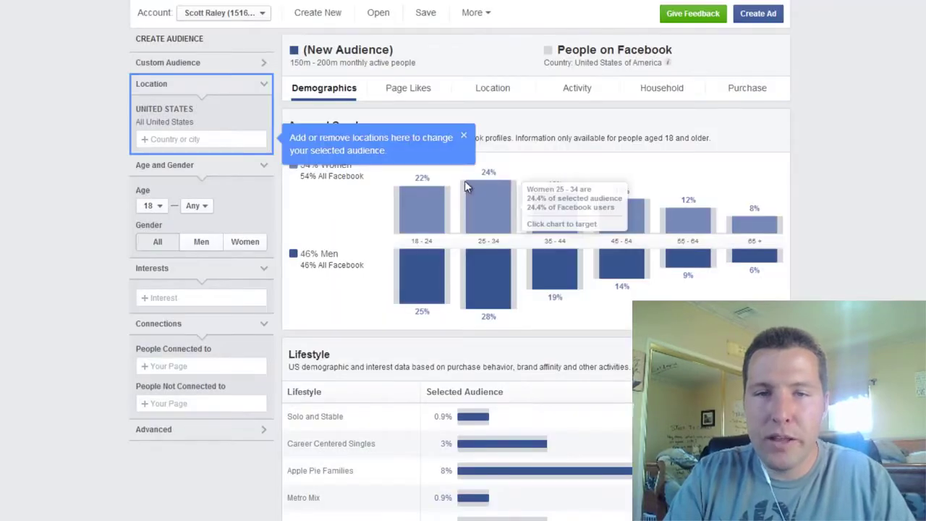
{"action": "left_click", "coordinate": [464, 135]}
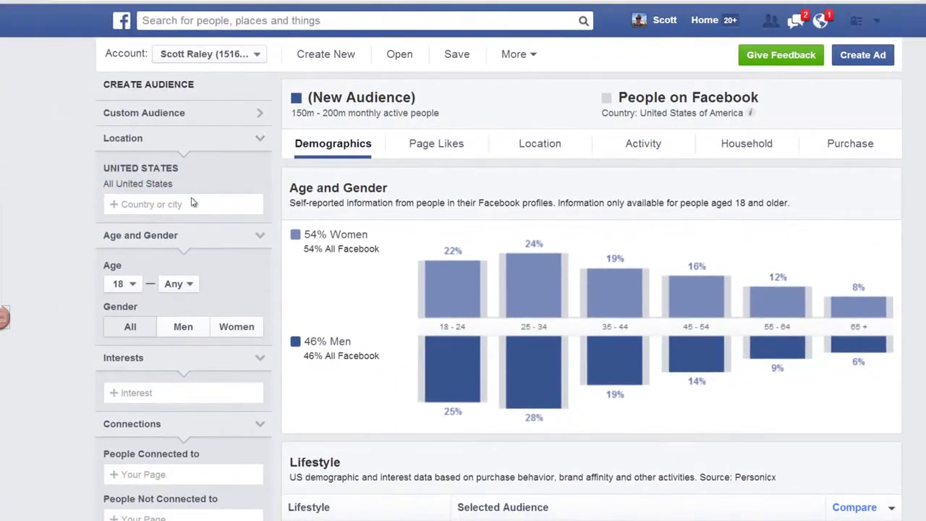
{"action": "key", "text": "ctrl+minus"}
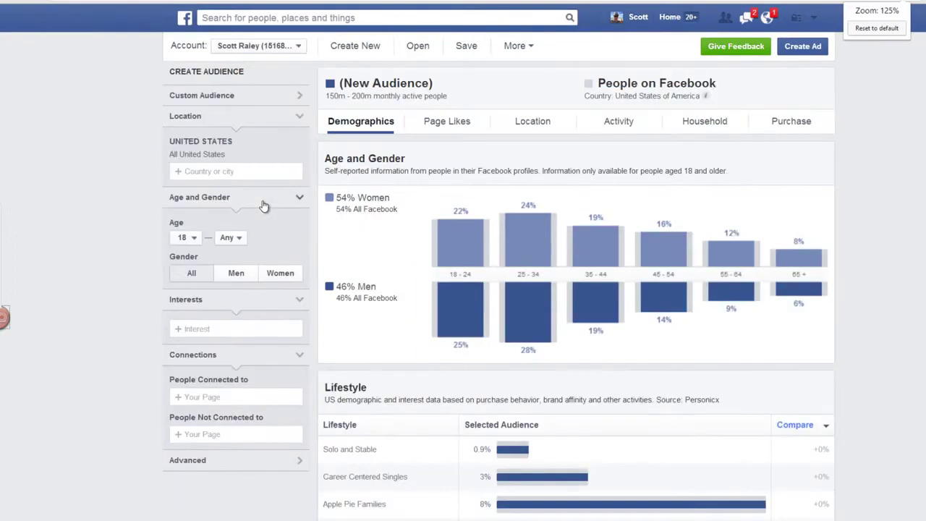
{"action": "key", "text": "ctrl+minus"}
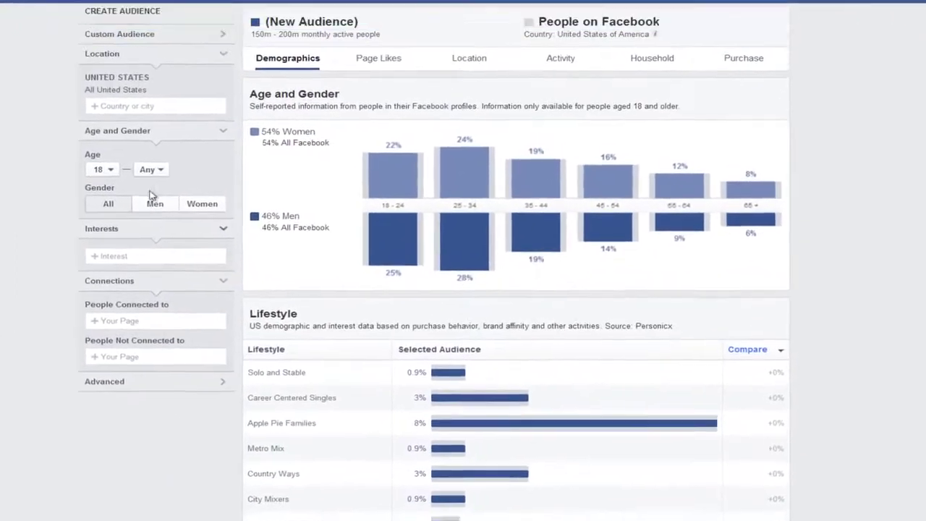
{"action": "scroll", "coordinate": [263, 208], "scroll_direction": "down", "scroll_amount": 1}
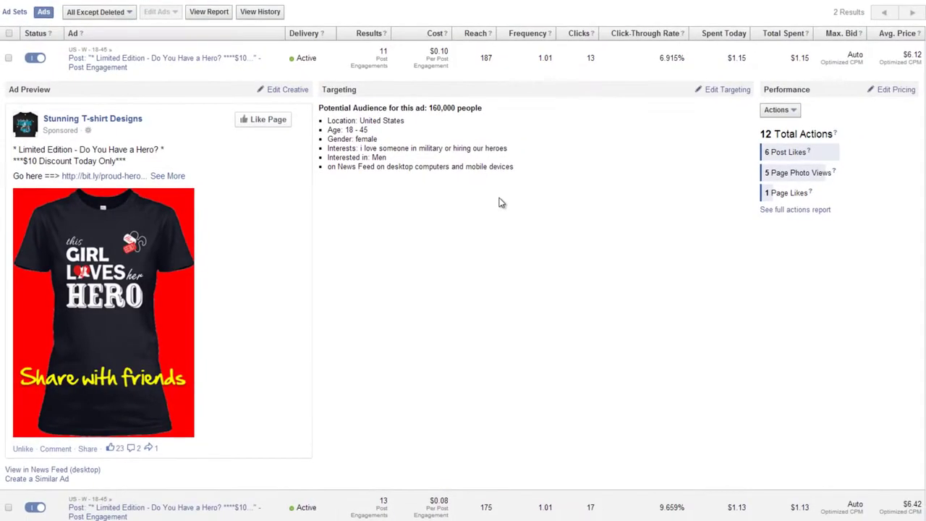
Circle the dog tags and draw an arrow to the heart graphic on the first ad's shirt, clearing the red marks at the end
{"action": "key", "text": "ctrl+plus"}
{"action": "key", "text": "ctrl+plus"}
{"action": "scroll", "coordinate": [499, 202], "scroll_direction": "down", "scroll_amount": 4}
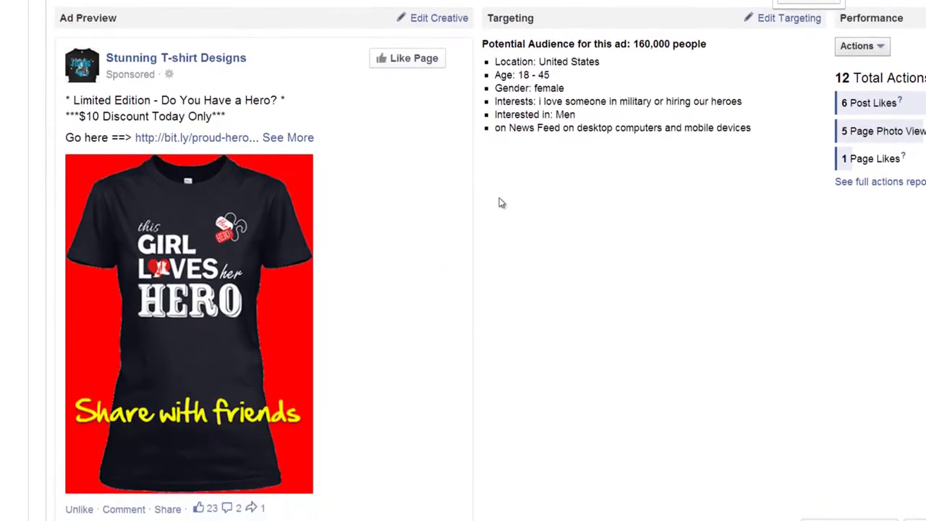
{"action": "scroll", "coordinate": [499, 203], "scroll_direction": "down", "scroll_amount": 1}
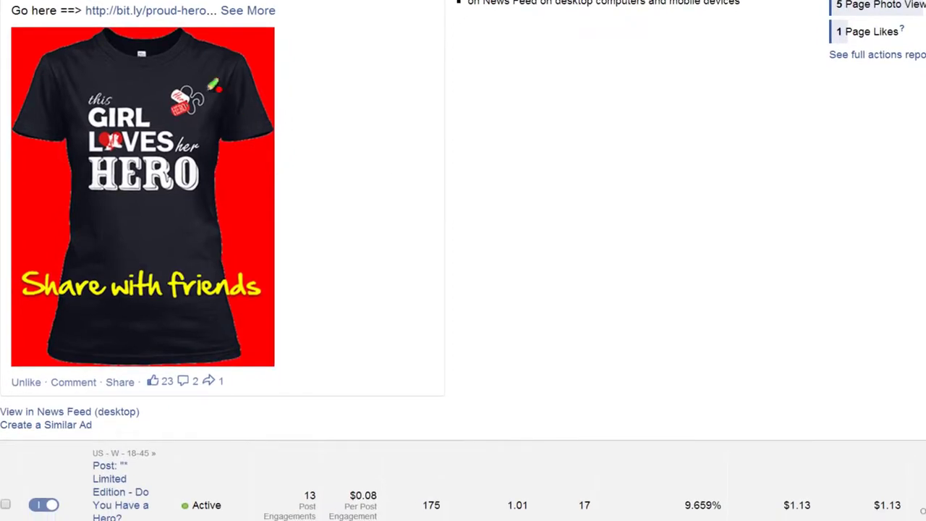
{"action": "mouse_move", "coordinate": [90, 37]}
{"action": "left_mouse_down"}
{"action": "mouse_move", "coordinate": [44, 150]}
{"action": "mouse_move", "coordinate": [76, 246]}
{"action": "mouse_move", "coordinate": [206, 240]}
{"action": "mouse_move", "coordinate": [239, 124]}
{"action": "mouse_move", "coordinate": [138, 45]}
{"action": "left_mouse_up"}
{"action": "mouse_move", "coordinate": [166, 68]}
{"action": "left_mouse_down"}
{"action": "mouse_move", "coordinate": [181, 122]}
{"action": "mouse_move", "coordinate": [219, 85]}
{"action": "mouse_move", "coordinate": [172, 71]}
{"action": "left_mouse_up"}
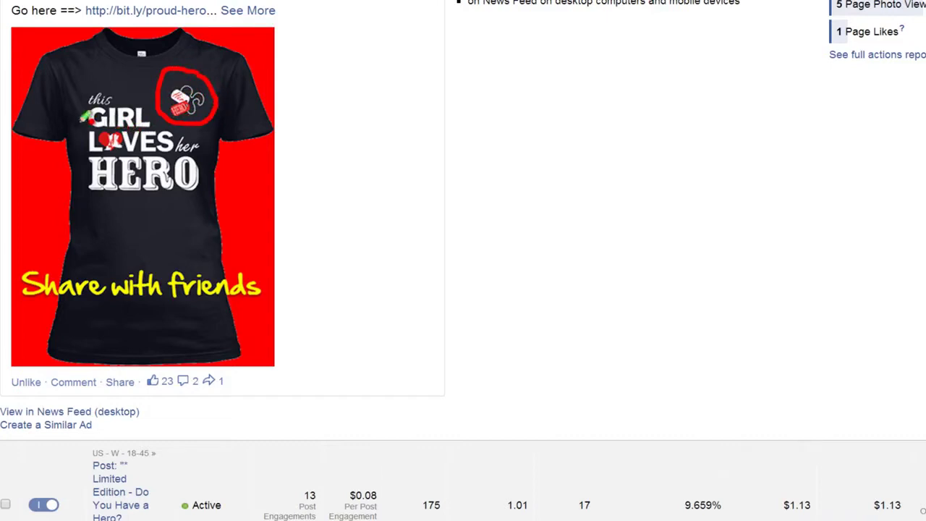
{"action": "left_click_drag", "start_coordinate": [40, 106], "coordinate": [76, 133]}
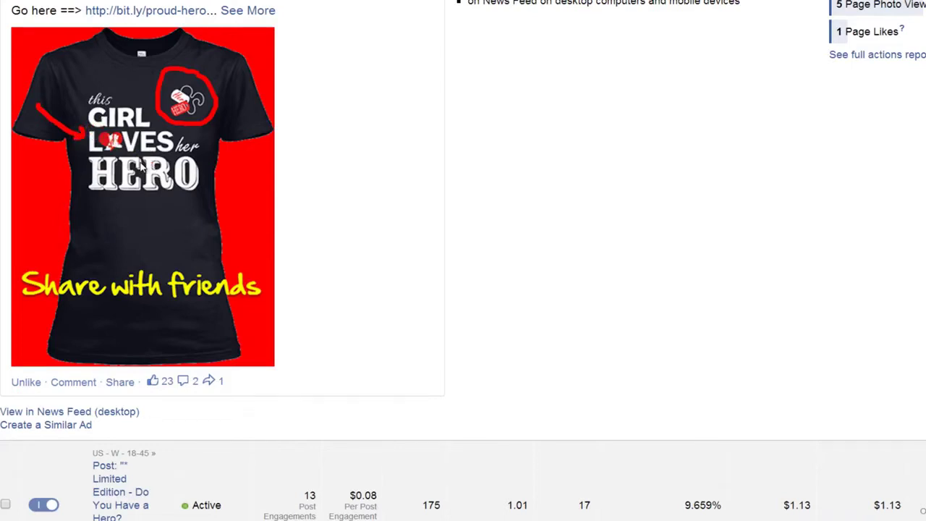
{"action": "key", "text": "Escape"}
Examine the second ad's targeting and highlight its interests, "i love someone in military or hiring our heroes"
{"action": "scroll", "coordinate": [314, 261], "scroll_direction": "up", "scroll_amount": 1}
{"action": "scroll", "coordinate": [314, 260], "scroll_direction": "down", "scroll_amount": 1}
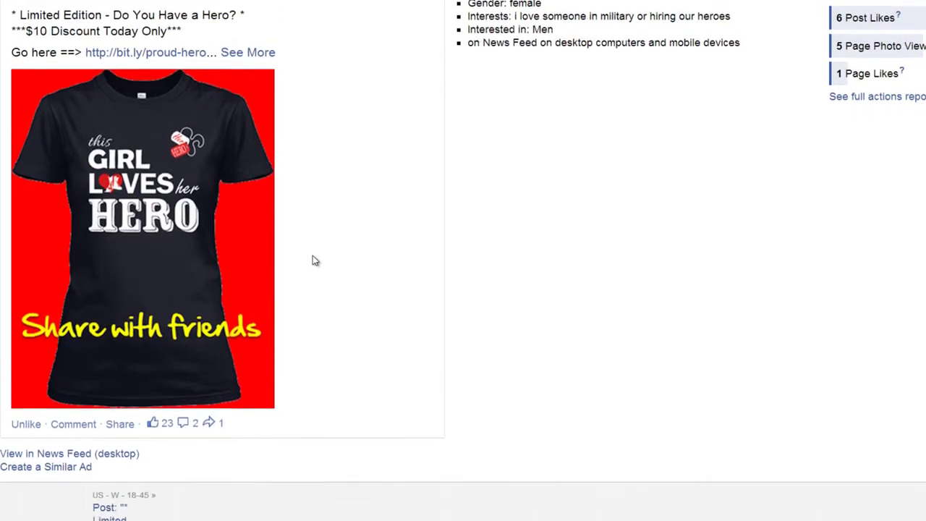
{"action": "scroll", "coordinate": [315, 261], "scroll_direction": "up", "scroll_amount": 1}
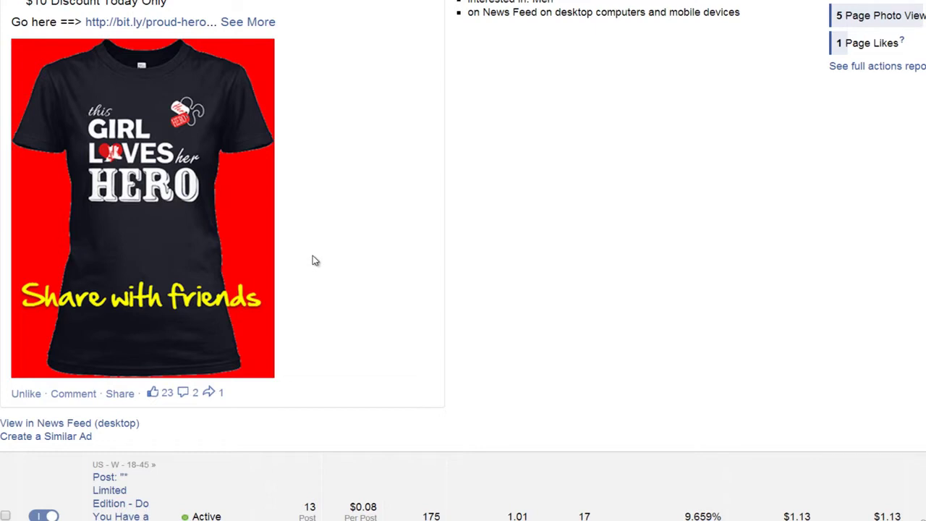
{"action": "scroll", "coordinate": [314, 261], "scroll_direction": "down", "scroll_amount": 5}
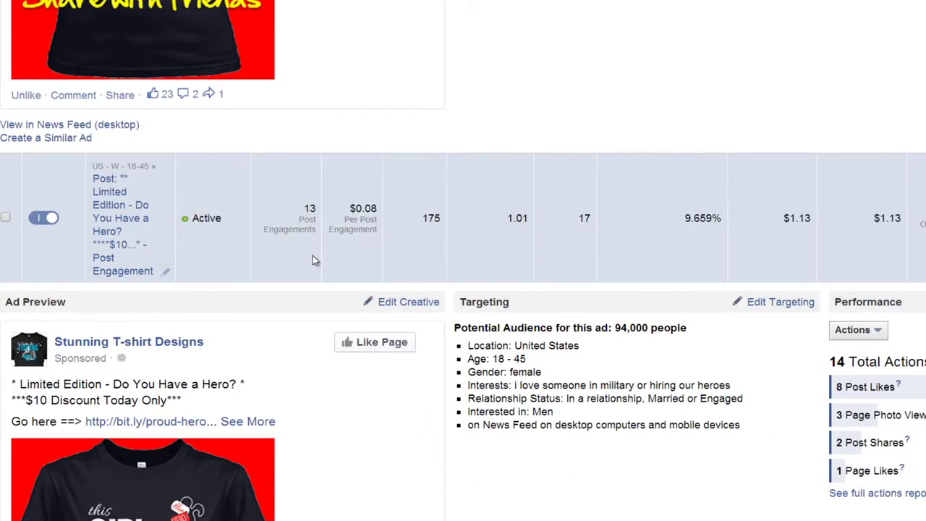
{"action": "key", "text": "ctrl+minus"}
{"action": "scroll", "coordinate": [424, 254], "scroll_direction": "down", "scroll_amount": 1}
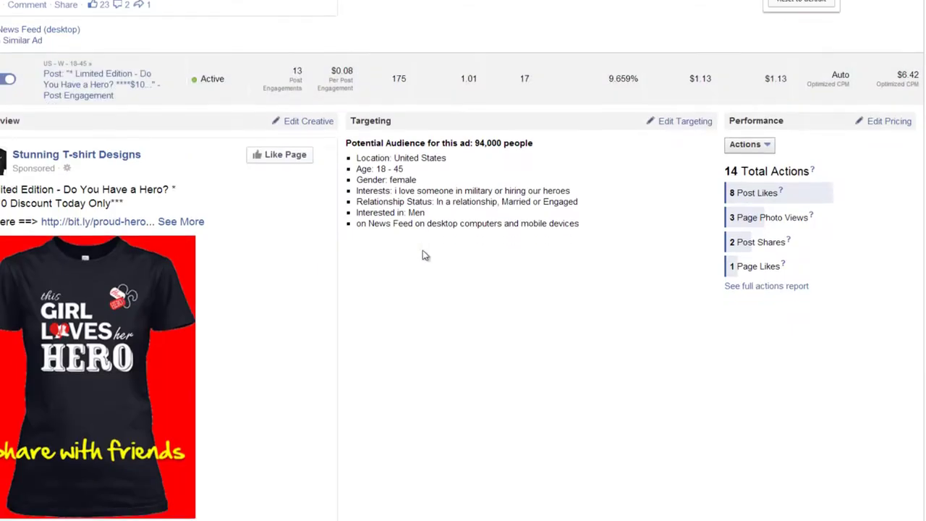
{"action": "left_click_drag", "start_coordinate": [395, 133], "coordinate": [535, 120]}
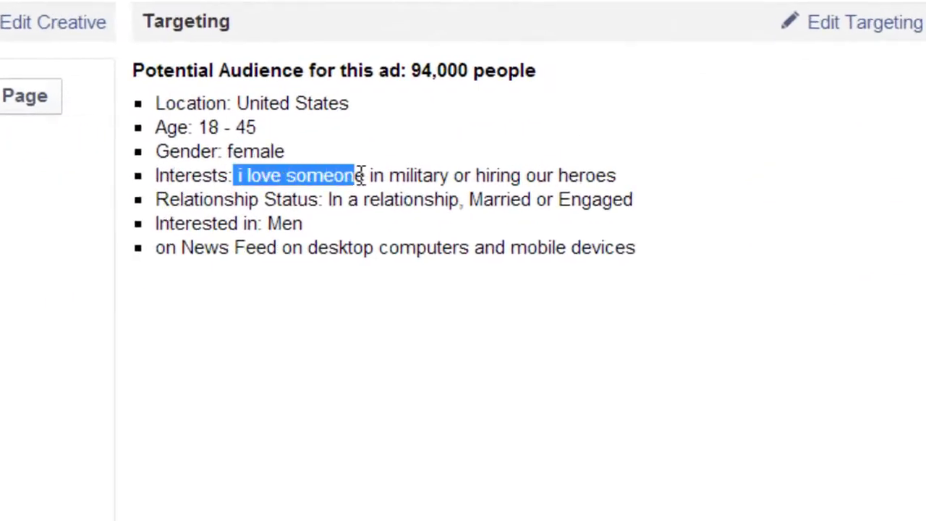
{"action": "left_click_drag", "start_coordinate": [590, 155], "coordinate": [636, 195]}
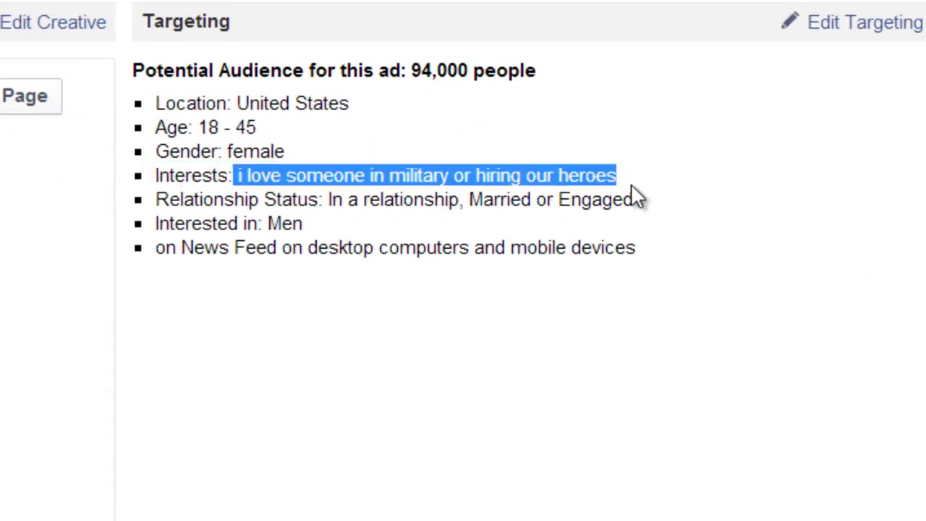
Underline the second ad's interests in red and sketch three branching lines below the targeting list, clearing the marks at the end
{"action": "mouse_move", "coordinate": [265, 192]}
{"action": "left_mouse_down"}
{"action": "mouse_move", "coordinate": [463, 185]}
{"action": "mouse_move", "coordinate": [547, 200]}
{"action": "mouse_move", "coordinate": [634, 200]}
{"action": "left_mouse_up"}
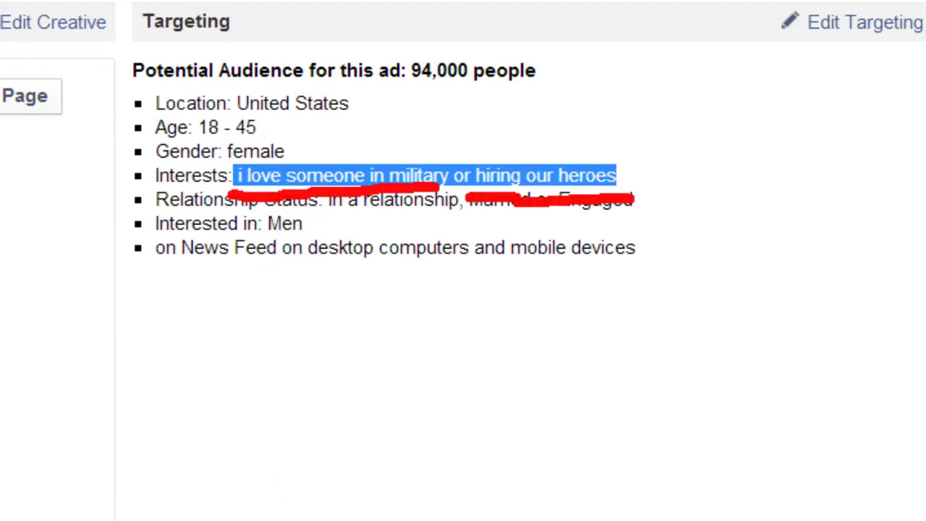
{"action": "mouse_move", "coordinate": [293, 520]}
{"action": "left_mouse_down"}
{"action": "mouse_move", "coordinate": [298, 402]}
{"action": "mouse_move", "coordinate": [221, 519]}
{"action": "left_mouse_up"}
{"action": "mouse_move", "coordinate": [297, 398]}
{"action": "left_mouse_down"}
{"action": "mouse_move", "coordinate": [340, 483]}
{"action": "mouse_move", "coordinate": [374, 520]}
{"action": "left_mouse_up"}
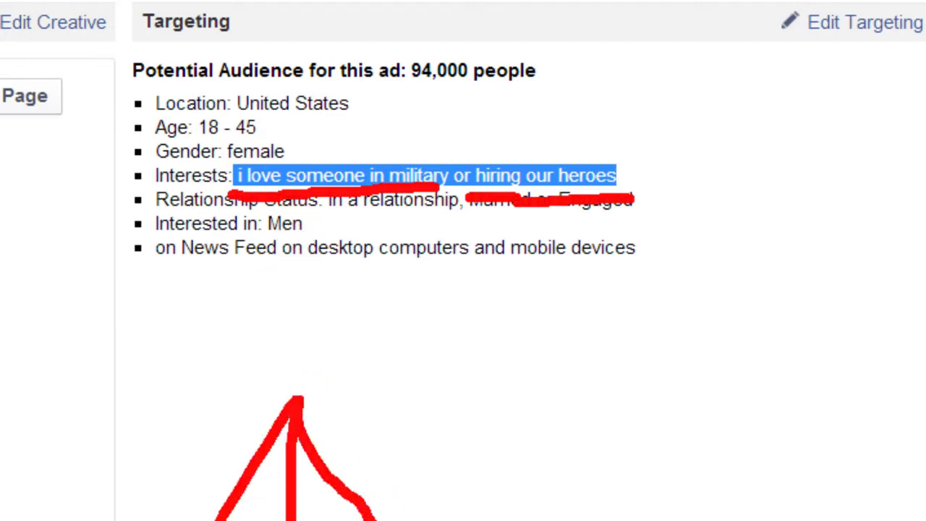
{"action": "key", "text": "Escape"}
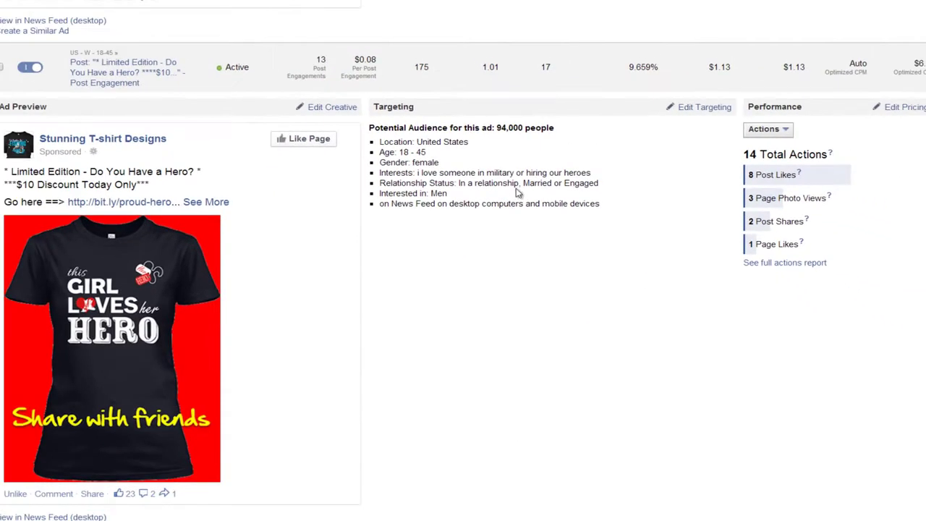
Circle the second ad's cost per engagement and mark its click-through rate with an underline and "CTR", clearing the drawing at the end
{"action": "scroll", "coordinate": [528, 190], "scroll_direction": "up", "scroll_amount": 3}
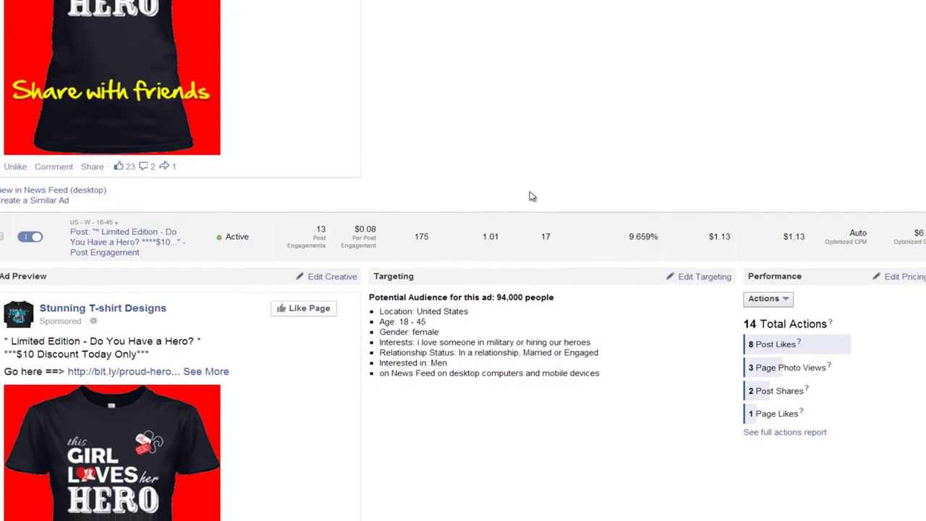
{"action": "scroll", "coordinate": [434, 177], "scroll_direction": "down", "scroll_amount": 1}
{"action": "key", "text": "ctrl+2"}
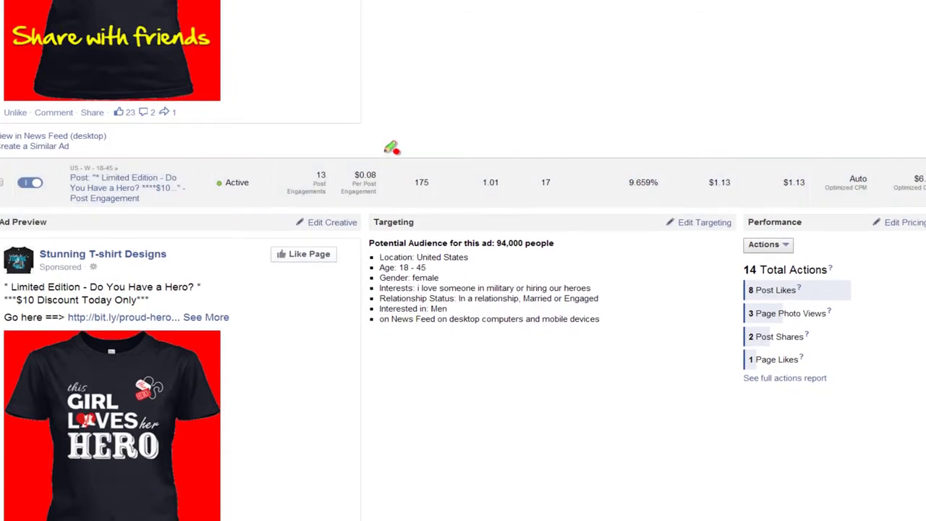
{"action": "mouse_move", "coordinate": [391, 152]}
{"action": "left_mouse_down"}
{"action": "mouse_move", "coordinate": [422, 200]}
{"action": "mouse_move", "coordinate": [339, 140]}
{"action": "left_mouse_up"}
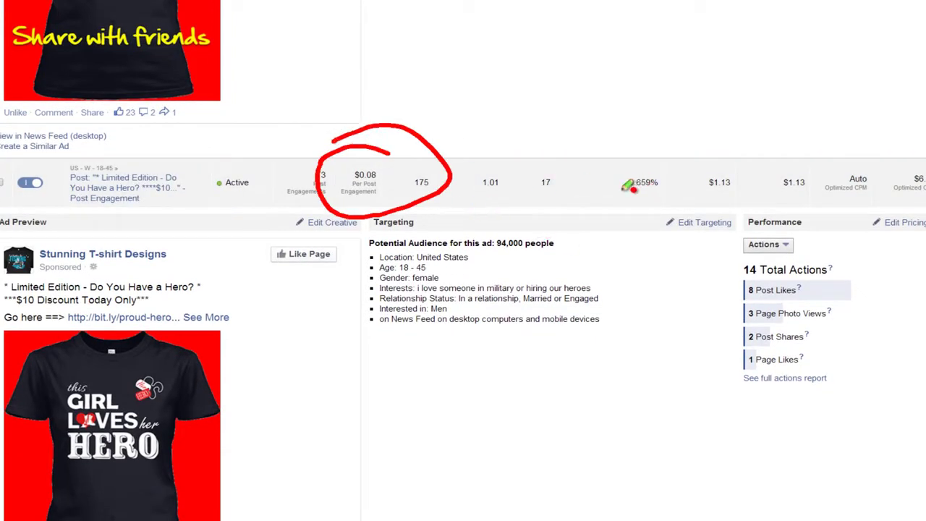
{"action": "left_click_drag", "start_coordinate": [622, 190], "coordinate": [677, 192]}
{"action": "mouse_move", "coordinate": [630, 102]}
{"action": "left_mouse_down"}
{"action": "mouse_move", "coordinate": [608, 123]}
{"action": "mouse_move", "coordinate": [672, 128]}
{"action": "mouse_move", "coordinate": [665, 96]}
{"action": "left_mouse_up"}
{"action": "mouse_move", "coordinate": [722, 122]}
{"action": "left_mouse_down"}
{"action": "mouse_move", "coordinate": [721, 67]}
{"action": "mouse_move", "coordinate": [765, 116]}
{"action": "left_mouse_up"}
{"action": "left_click_drag", "start_coordinate": [633, 161], "coordinate": [796, 146]}
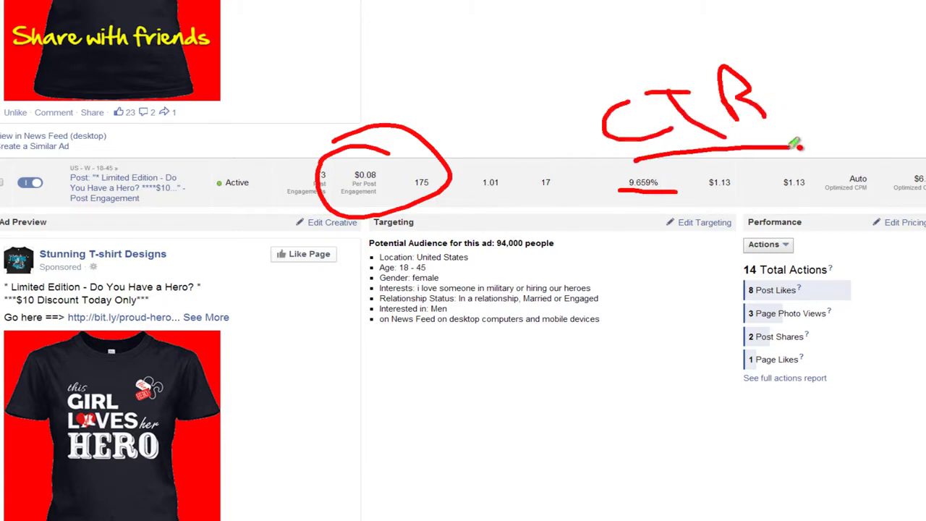
{"action": "key", "text": "Escape"}
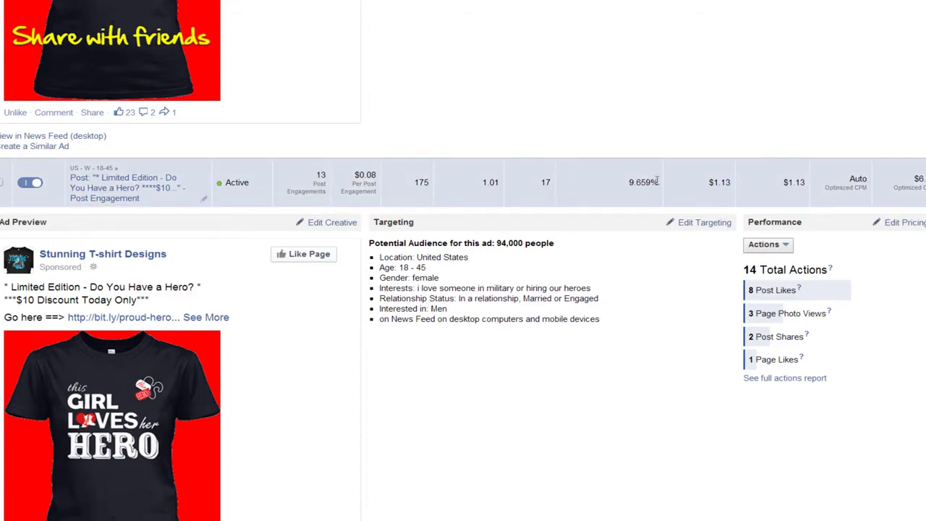
Collapse the second ad's details and expand them again
{"action": "left_click", "coordinate": [621, 184]}
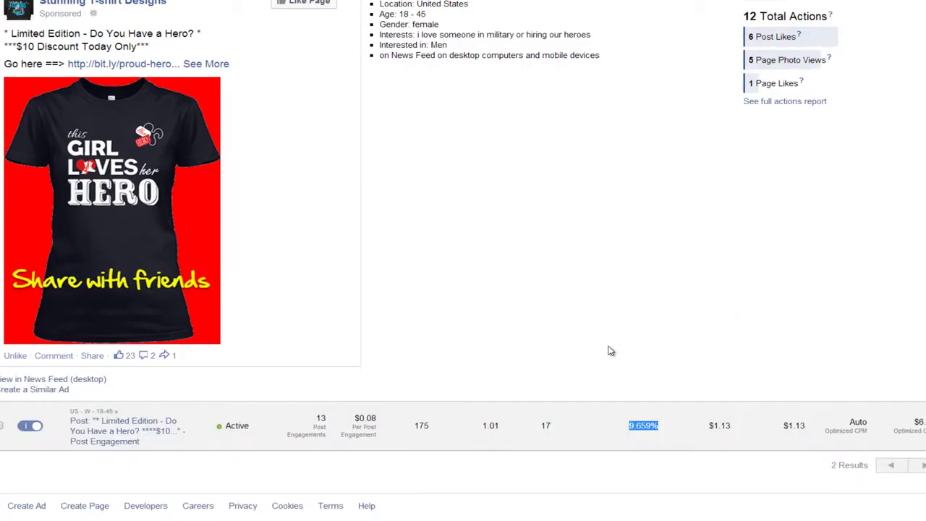
{"action": "left_click", "coordinate": [559, 430]}
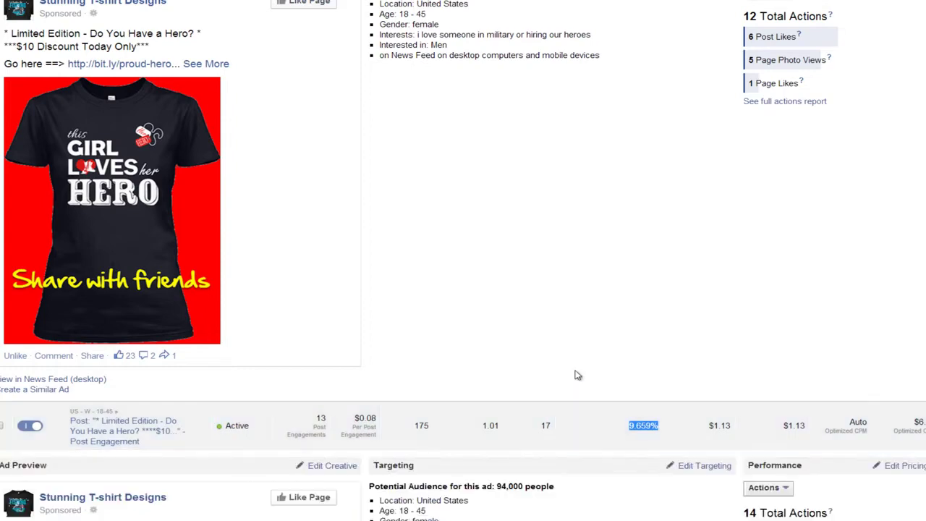
Compare the targeting of both ads and circle the first ad's targeting details in red, clearing the drawing at the end
{"action": "scroll", "coordinate": [577, 375], "scroll_direction": "down", "scroll_amount": 5}
{"action": "scroll", "coordinate": [578, 375], "scroll_direction": "up", "scroll_amount": 5}
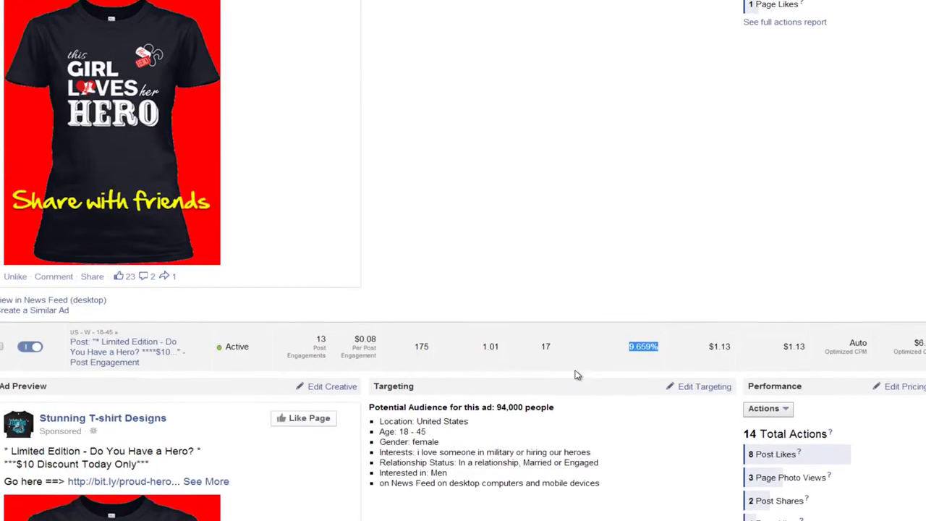
{"action": "scroll", "coordinate": [577, 374], "scroll_direction": "down", "scroll_amount": 1}
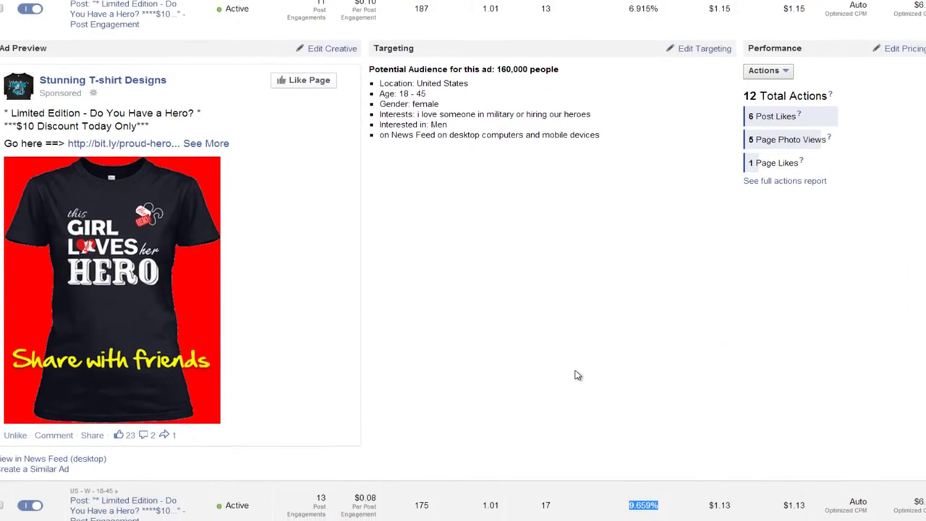
{"action": "mouse_move", "coordinate": [554, 5]}
{"action": "left_mouse_down"}
{"action": "mouse_move", "coordinate": [337, 36]}
{"action": "mouse_move", "coordinate": [341, 196]}
{"action": "mouse_move", "coordinate": [630, 213]}
{"action": "mouse_move", "coordinate": [553, 5]}
{"action": "mouse_move", "coordinate": [456, 6]}
{"action": "left_mouse_up"}
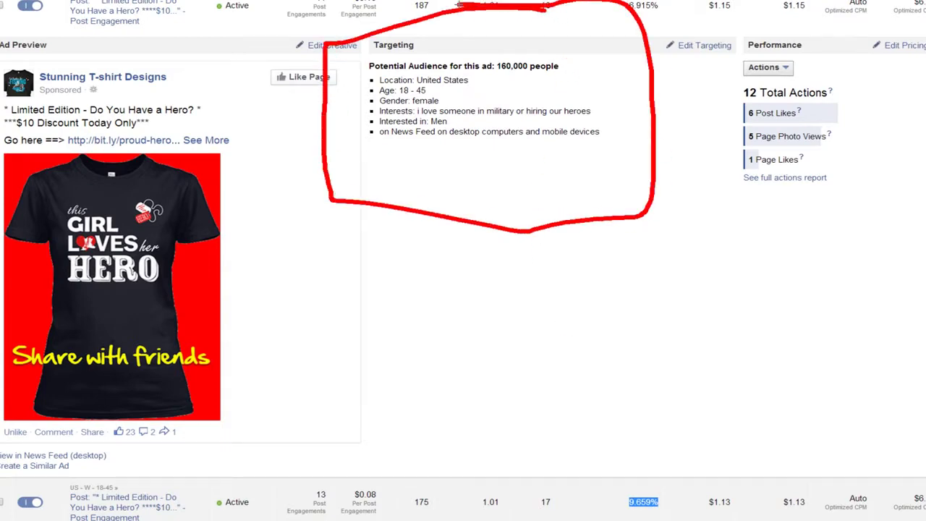
{"action": "scroll", "coordinate": [465, 180], "scroll_direction": "down", "scroll_amount": 6}
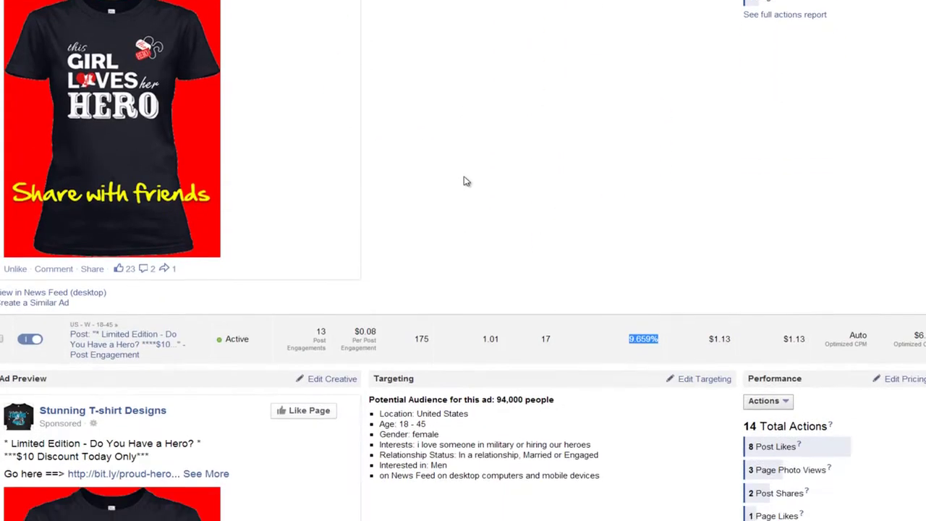
{"action": "scroll", "coordinate": [531, 157], "scroll_direction": "up", "scroll_amount": 6}
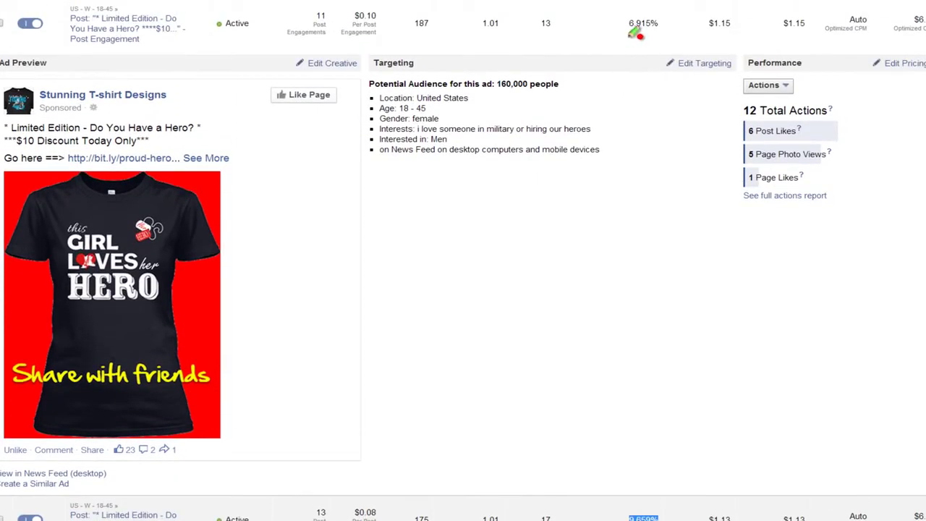
Underline and circle the first ad's click-through rate while comparing it with the second ad, clearing the marks at the end
{"action": "left_click_drag", "start_coordinate": [613, 39], "coordinate": [681, 29]}
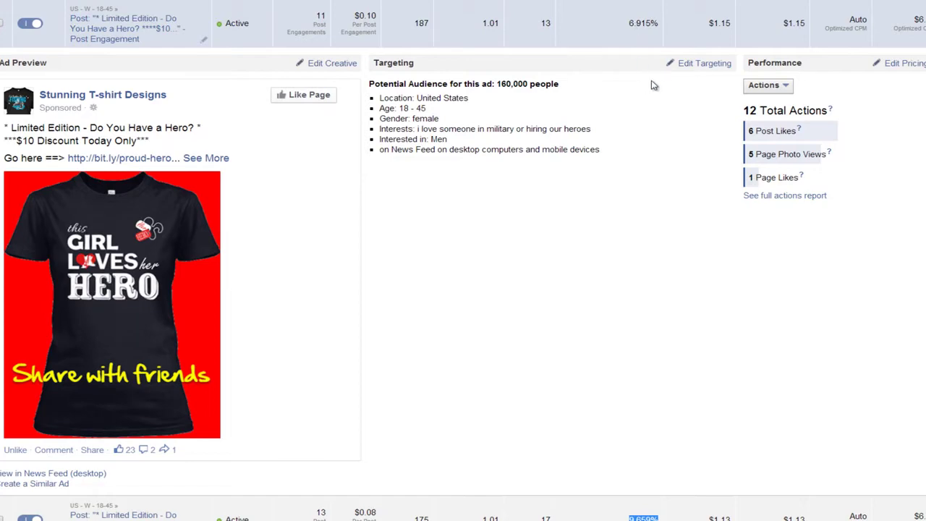
{"action": "scroll", "coordinate": [651, 85], "scroll_direction": "down", "scroll_amount": 3}
{"action": "mouse_move", "coordinate": [660, 294]}
{"action": "left_mouse_down"}
{"action": "mouse_move", "coordinate": [661, 332]}
{"action": "mouse_move", "coordinate": [654, 295]}
{"action": "left_mouse_up"}
{"action": "scroll", "coordinate": [632, 272], "scroll_direction": "up", "scroll_amount": 1}
{"action": "scroll", "coordinate": [632, 272], "scroll_direction": "up", "scroll_amount": 3}
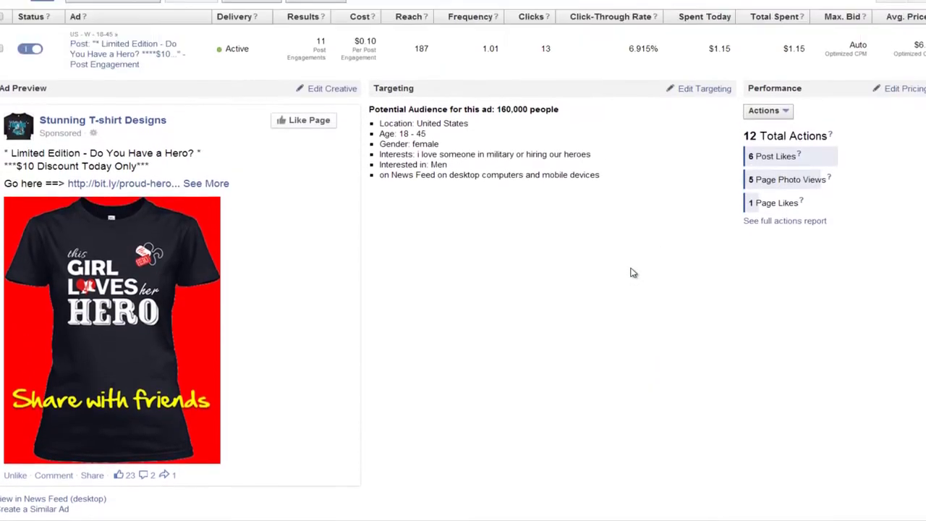
{"action": "mouse_move", "coordinate": [676, 40]}
{"action": "left_mouse_down"}
{"action": "mouse_move", "coordinate": [621, 45]}
{"action": "mouse_move", "coordinate": [650, 46]}
{"action": "mouse_move", "coordinate": [637, 51]}
{"action": "left_mouse_up"}
{"action": "key", "text": "Escape"}
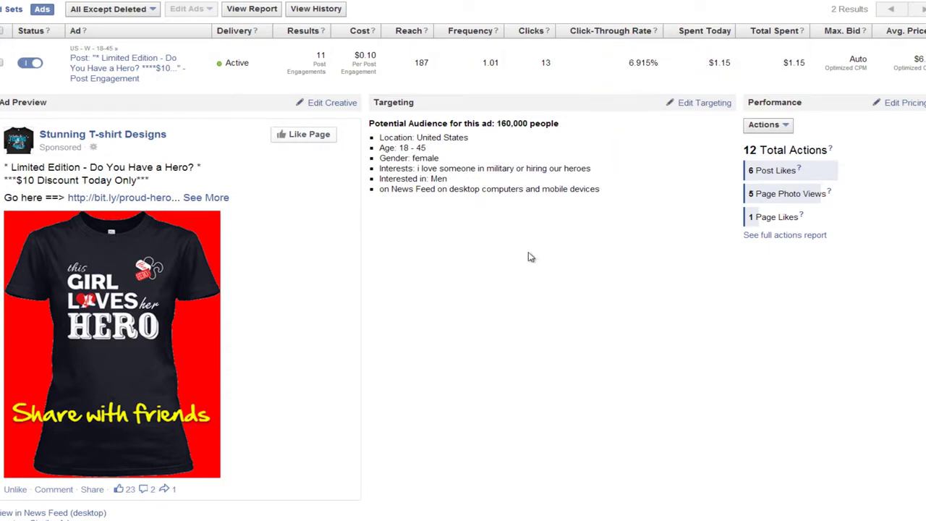
Draw a red arrow to the second ad's targeting and write the letters "E", "M" and "R" above it, clearing the drawing at the end
{"action": "scroll", "coordinate": [530, 257], "scroll_direction": "down", "scroll_amount": 3}
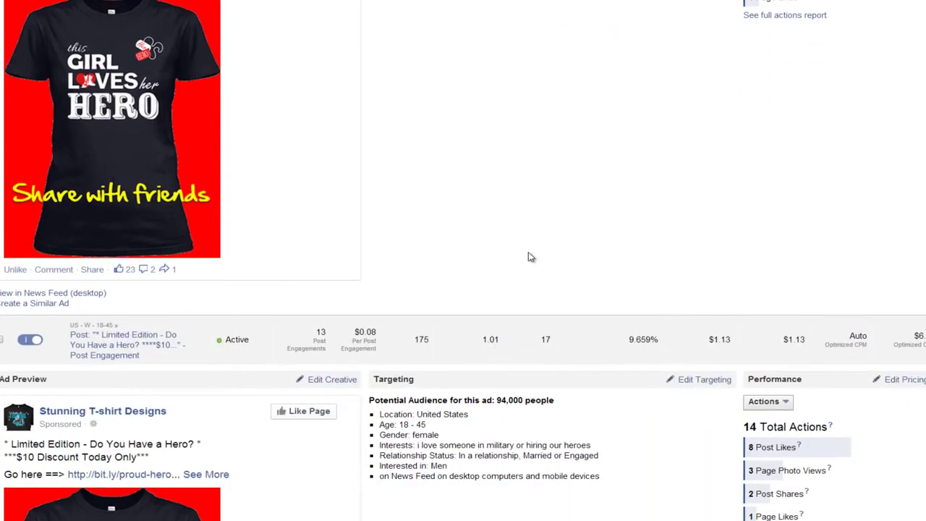
{"action": "mouse_move", "coordinate": [594, 233]}
{"action": "left_mouse_down"}
{"action": "mouse_move", "coordinate": [588, 364]}
{"action": "mouse_move", "coordinate": [568, 327]}
{"action": "left_mouse_up"}
{"action": "left_click_drag", "start_coordinate": [584, 392], "coordinate": [635, 358]}
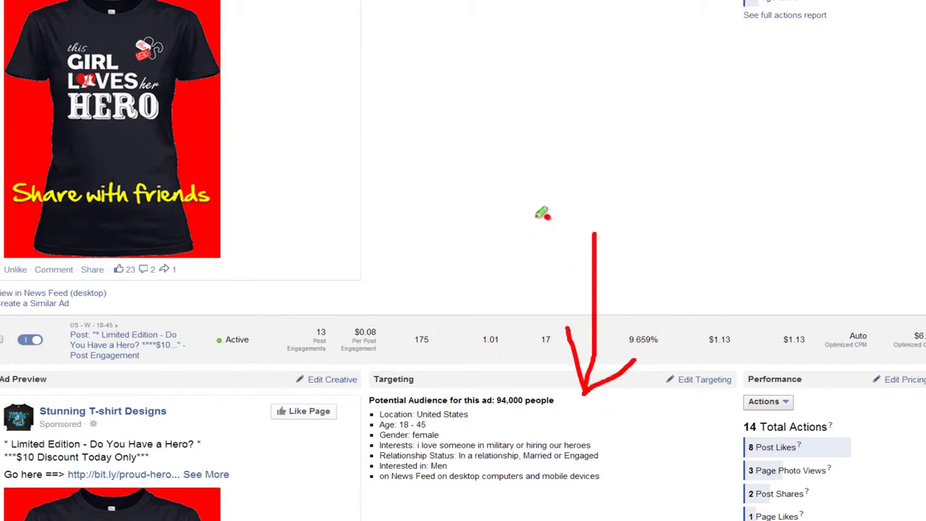
{"action": "mouse_move", "coordinate": [449, 134]}
{"action": "left_mouse_down"}
{"action": "mouse_move", "coordinate": [453, 164]}
{"action": "mouse_move", "coordinate": [450, 131]}
{"action": "mouse_move", "coordinate": [483, 138]}
{"action": "left_mouse_up"}
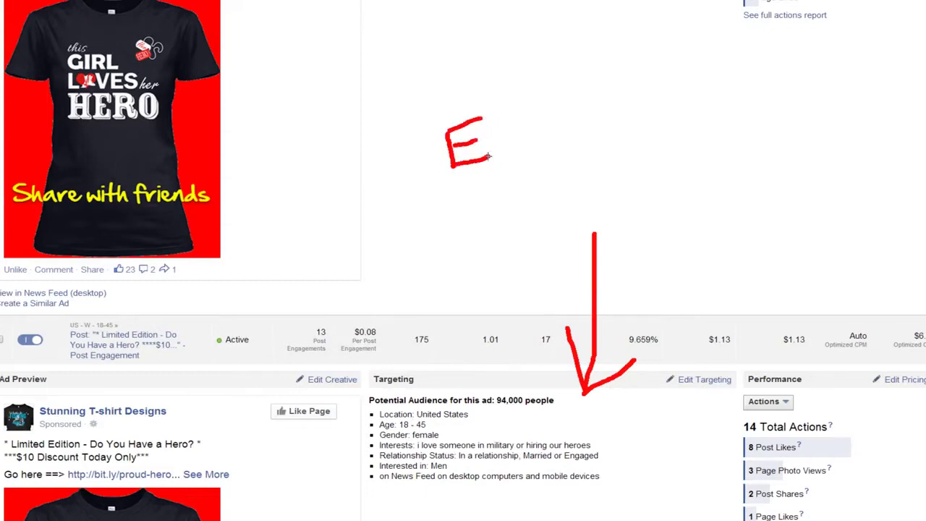
{"action": "mouse_move", "coordinate": [466, 183]}
{"action": "left_mouse_down"}
{"action": "mouse_move", "coordinate": [496, 186]}
{"action": "mouse_move", "coordinate": [515, 202]}
{"action": "left_mouse_up"}
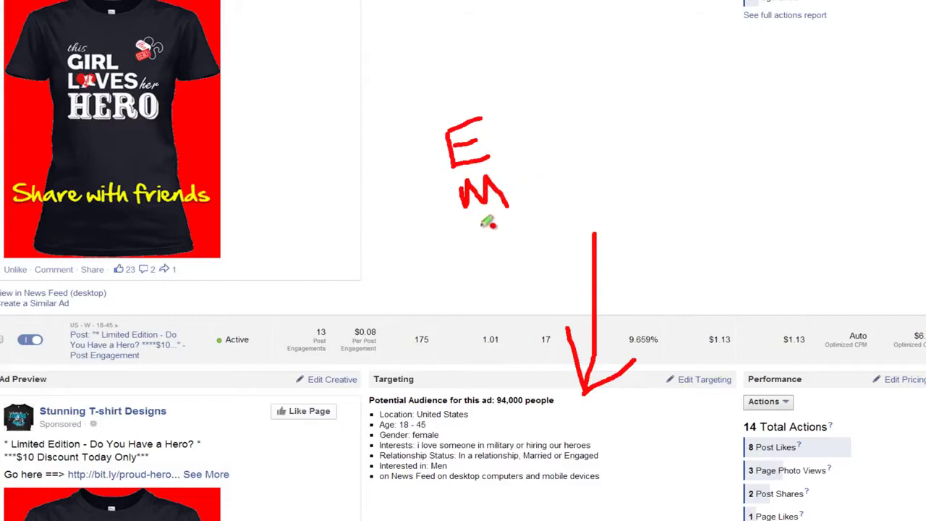
{"action": "mouse_move", "coordinate": [486, 266]}
{"action": "left_mouse_down"}
{"action": "mouse_move", "coordinate": [479, 201]}
{"action": "mouse_move", "coordinate": [544, 265]}
{"action": "left_mouse_up"}
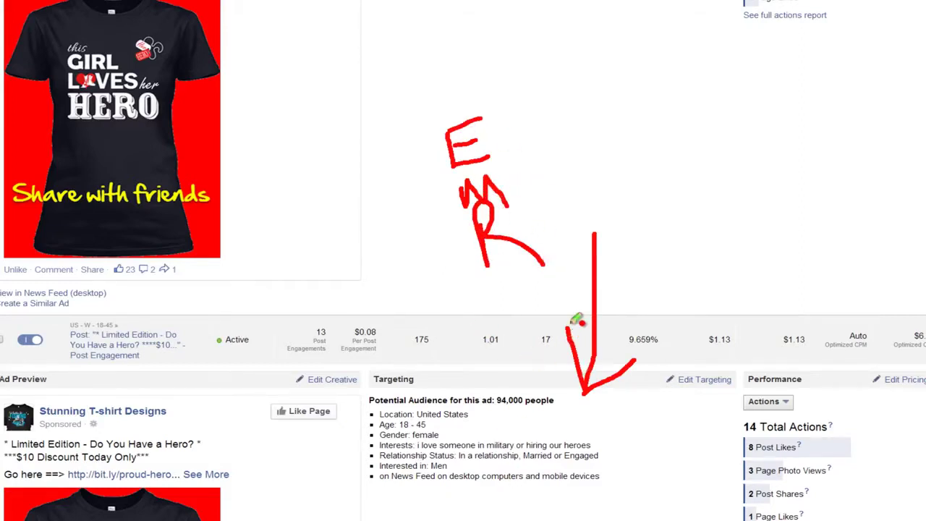
{"action": "key", "text": "Escape"}
Highlight the second ad's relationship status and "Interested in: Men" targeting lines
{"action": "scroll", "coordinate": [513, 436], "scroll_direction": "down", "scroll_amount": 3}
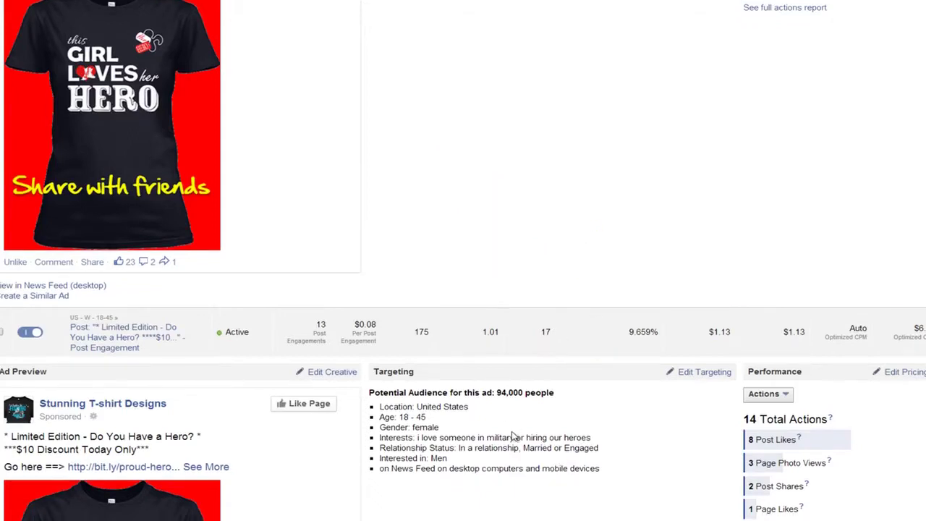
{"action": "scroll", "coordinate": [514, 436], "scroll_direction": "down", "scroll_amount": 1}
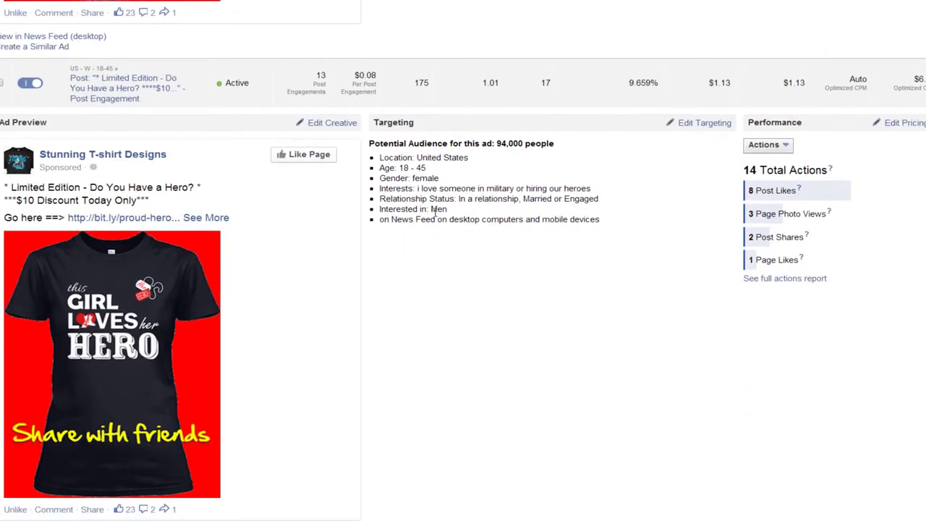
{"action": "left_click_drag", "start_coordinate": [463, 204], "coordinate": [468, 214]}
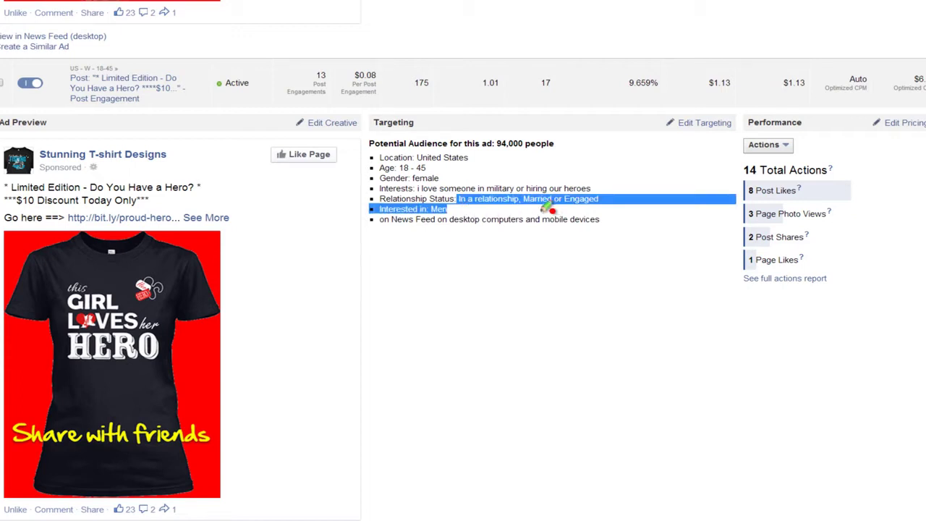
{"action": "left_click_drag", "start_coordinate": [454, 208], "coordinate": [512, 209]}
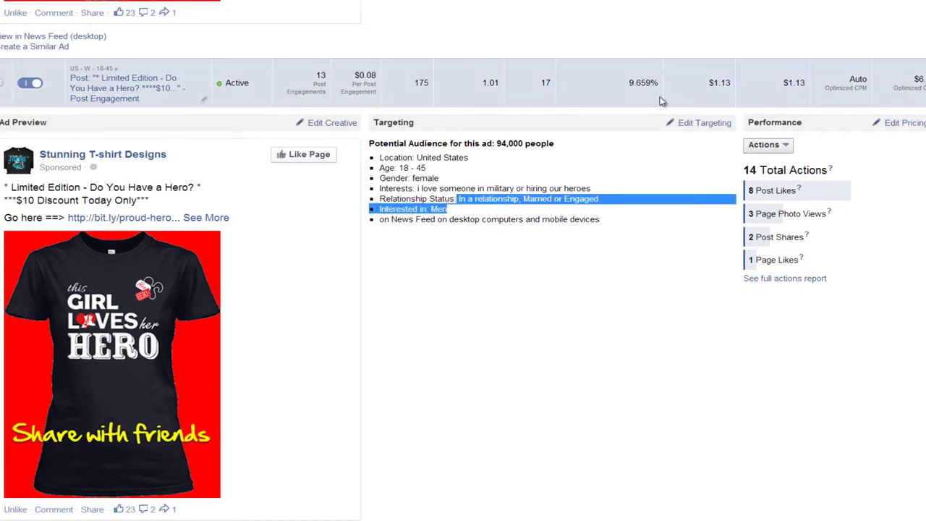
Mark the second ad's click-through rate, and collapse and reopen the ad's details
{"action": "left_click_drag", "start_coordinate": [660, 82], "coordinate": [634, 84]}
{"action": "left_click", "coordinate": [628, 86]}
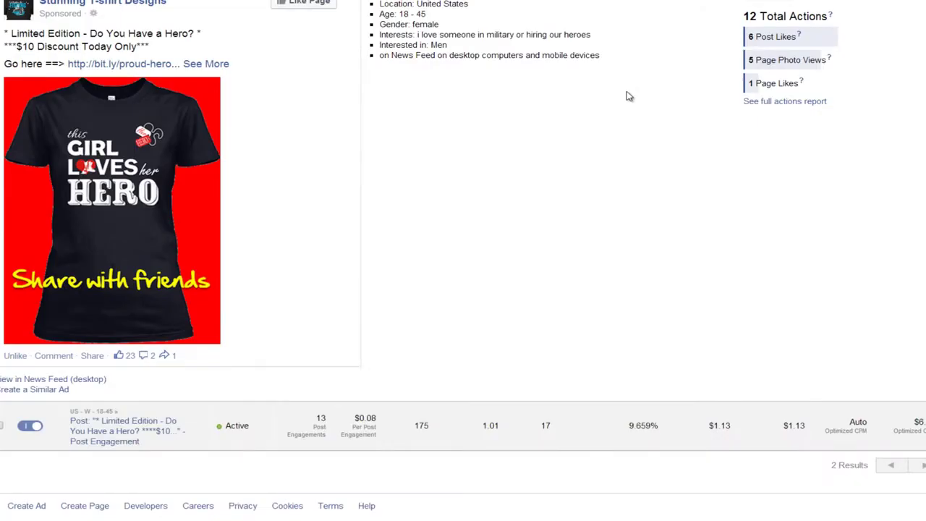
{"action": "left_click", "coordinate": [618, 411]}
{"action": "scroll", "coordinate": [637, 362], "scroll_direction": "down", "scroll_amount": 4}
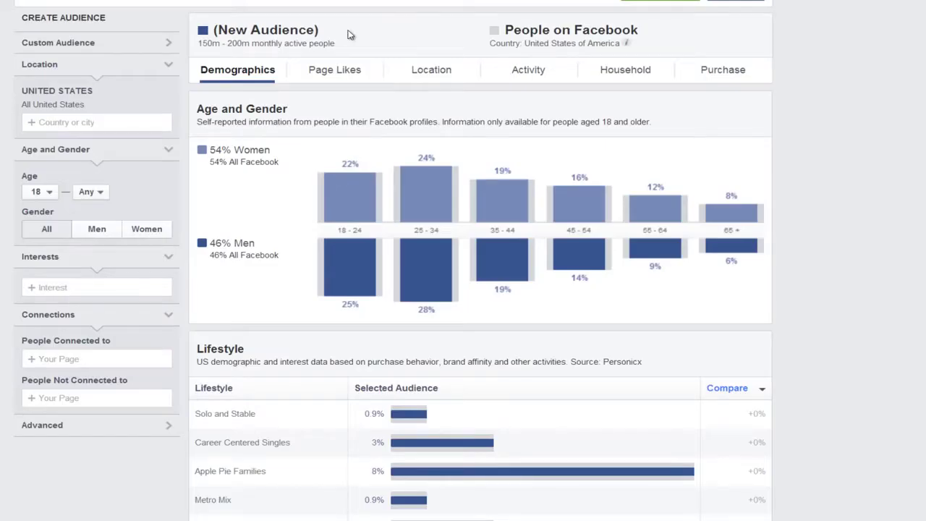
Switch to Audience Insights and check its audience filters and demographics against the second ad's targeting
{"action": "scroll", "coordinate": [347, 43], "scroll_direction": "down", "scroll_amount": 2}
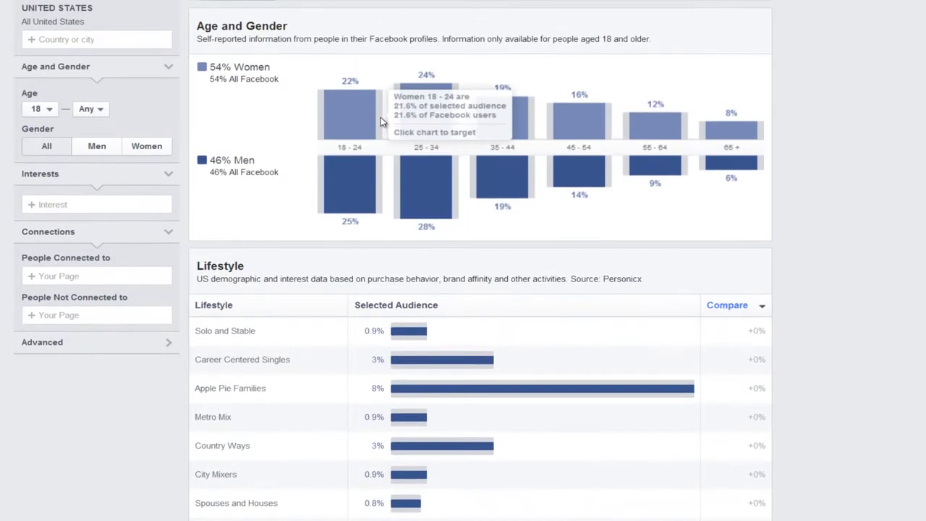
{"action": "scroll", "coordinate": [340, 115], "scroll_direction": "up", "scroll_amount": 1}
{"action": "scroll", "coordinate": [154, 149], "scroll_direction": "down", "scroll_amount": 1}
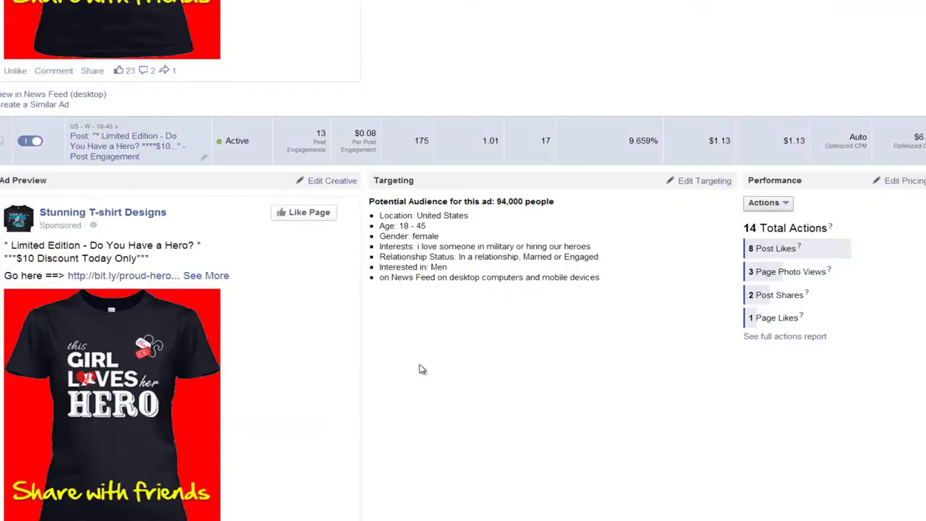
{"action": "scroll", "coordinate": [417, 368], "scroll_direction": "down", "scroll_amount": 3}
{"action": "scroll", "coordinate": [417, 368], "scroll_direction": "up", "scroll_amount": 3}
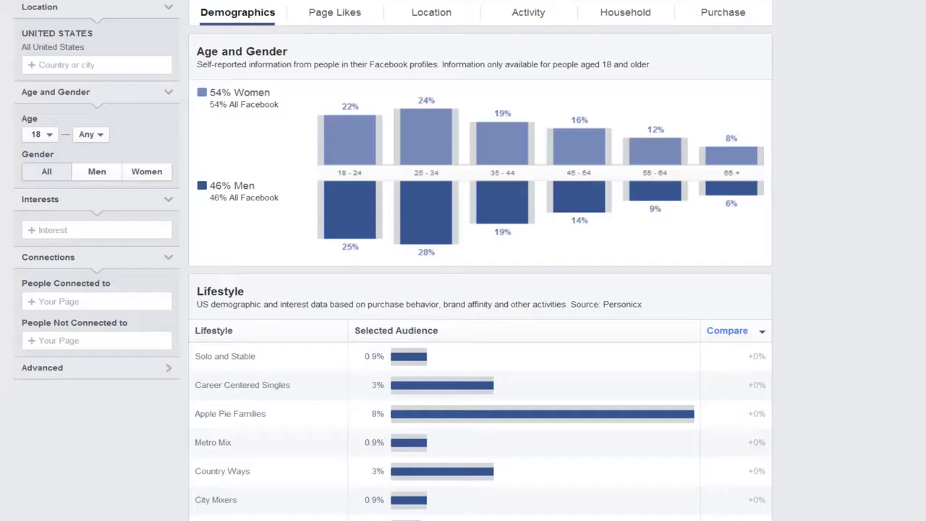
Circle the Women option in red and restrict the new audience to women aged 25 to 45
{"action": "mouse_move", "coordinate": [182, 134]}
{"action": "left_mouse_down"}
{"action": "mouse_move", "coordinate": [118, 175]}
{"action": "mouse_move", "coordinate": [174, 143]}
{"action": "left_mouse_up"}
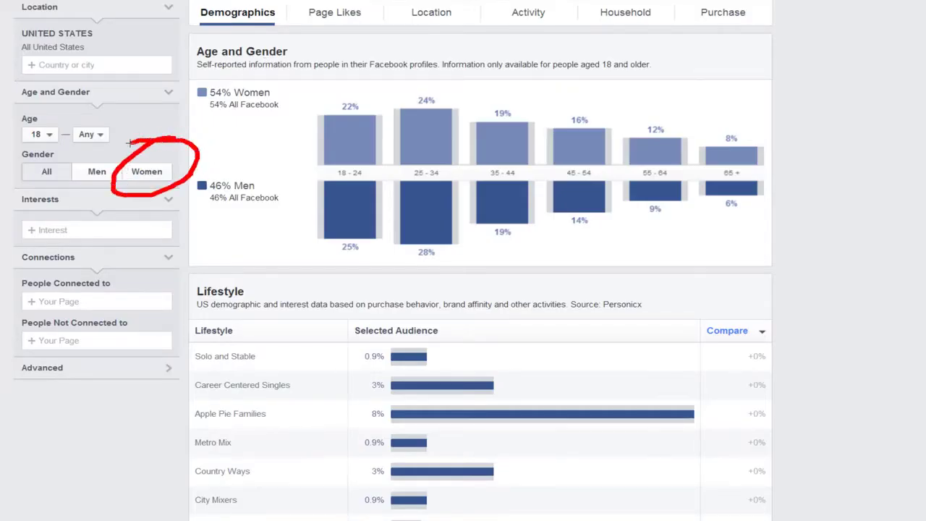
{"action": "left_click", "coordinate": [143, 174]}
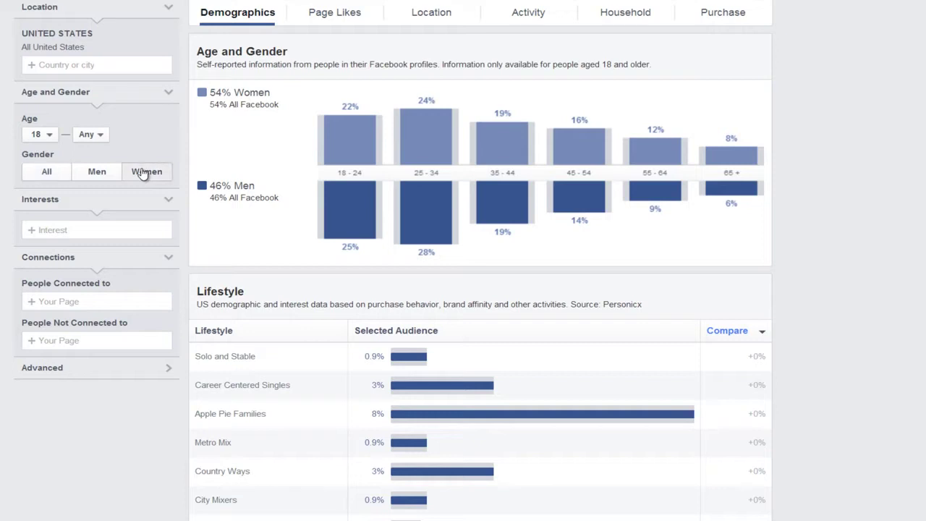
{"action": "left_click", "coordinate": [41, 135]}
{"action": "scroll", "coordinate": [36, 215], "scroll_direction": "down", "scroll_amount": 2}
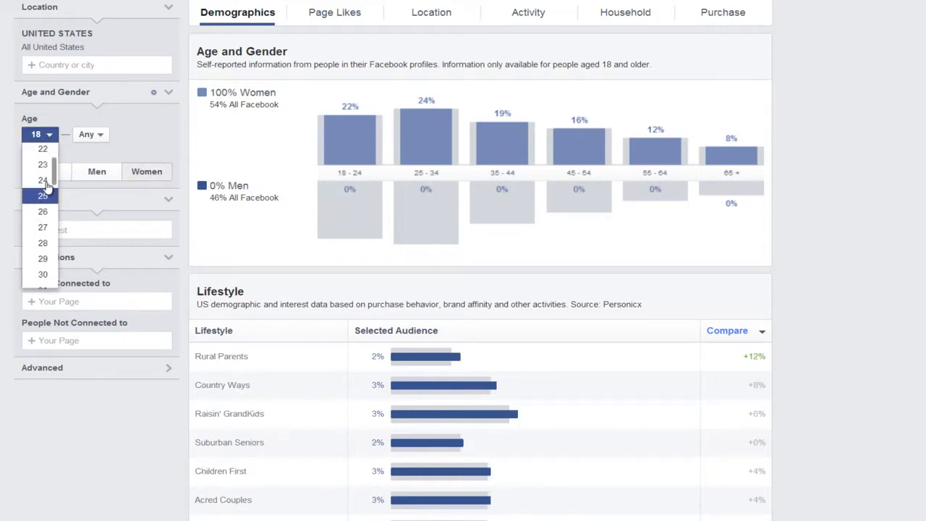
{"action": "left_click", "coordinate": [43, 190]}
{"action": "left_click", "coordinate": [84, 134]}
{"action": "scroll", "coordinate": [100, 198], "scroll_direction": "down", "scroll_amount": 5}
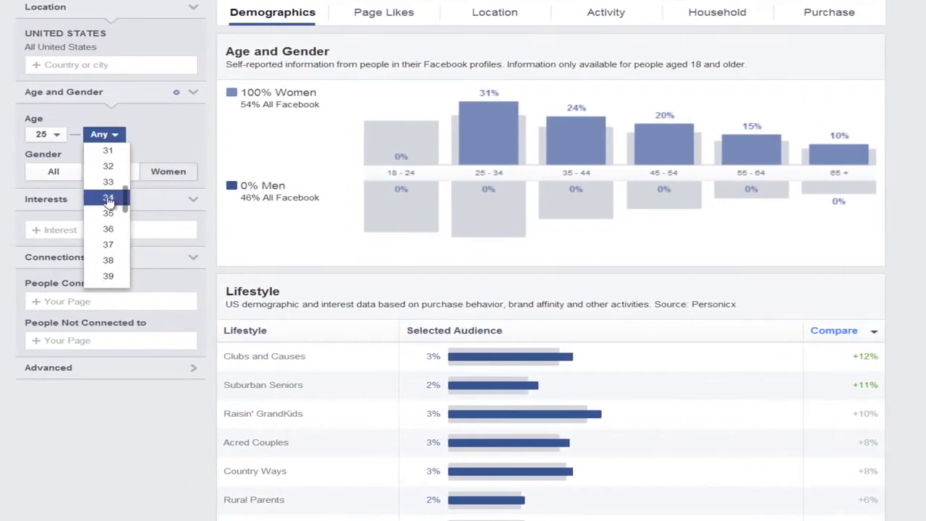
{"action": "scroll", "coordinate": [108, 217], "scroll_direction": "down", "scroll_amount": 5}
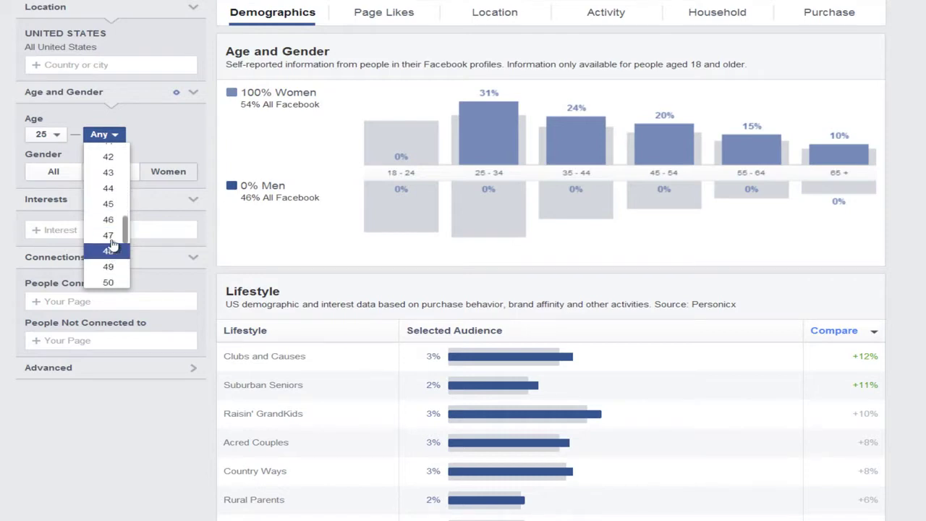
{"action": "left_click", "coordinate": [107, 204]}
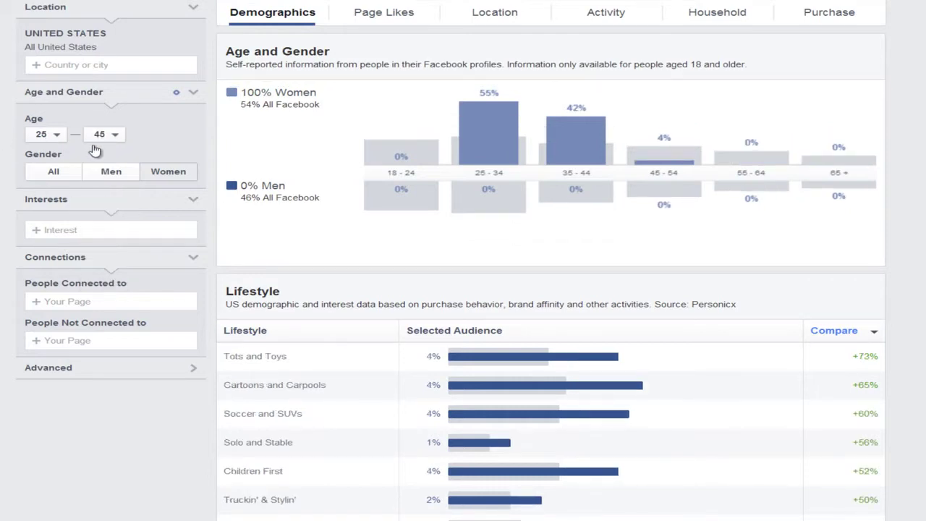
Outline the Interests filter in red, clear the mark, and look through the audience's Lifestyle results
{"action": "scroll", "coordinate": [173, 163], "scroll_direction": "down", "scroll_amount": 2}
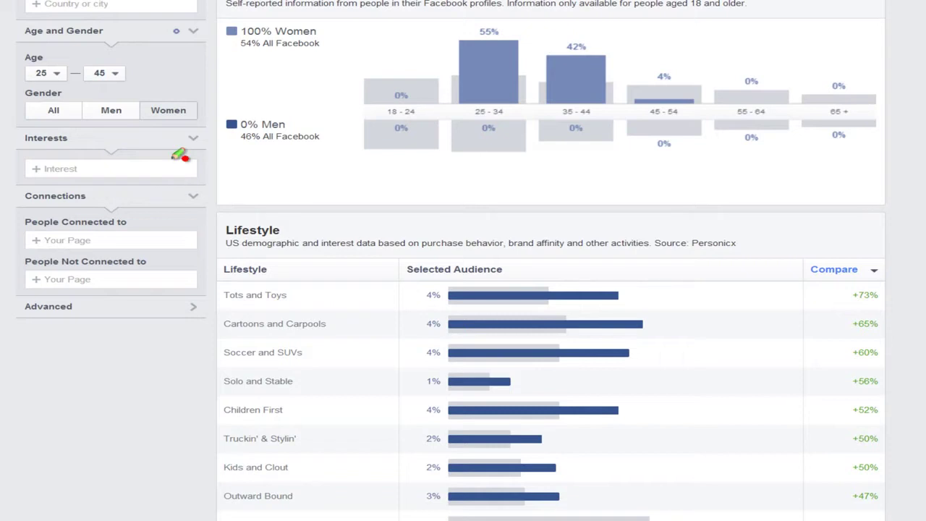
{"action": "mouse_move", "coordinate": [168, 153]}
{"action": "left_mouse_down"}
{"action": "mouse_move", "coordinate": [33, 153]}
{"action": "mouse_move", "coordinate": [94, 180]}
{"action": "mouse_move", "coordinate": [163, 179]}
{"action": "left_mouse_up"}
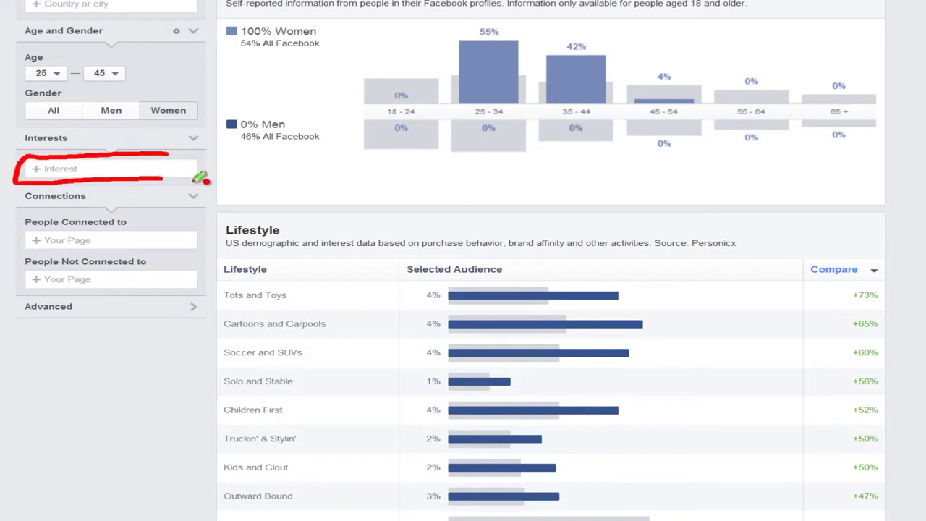
{"action": "scroll", "coordinate": [267, 187], "scroll_direction": "down", "scroll_amount": 1}
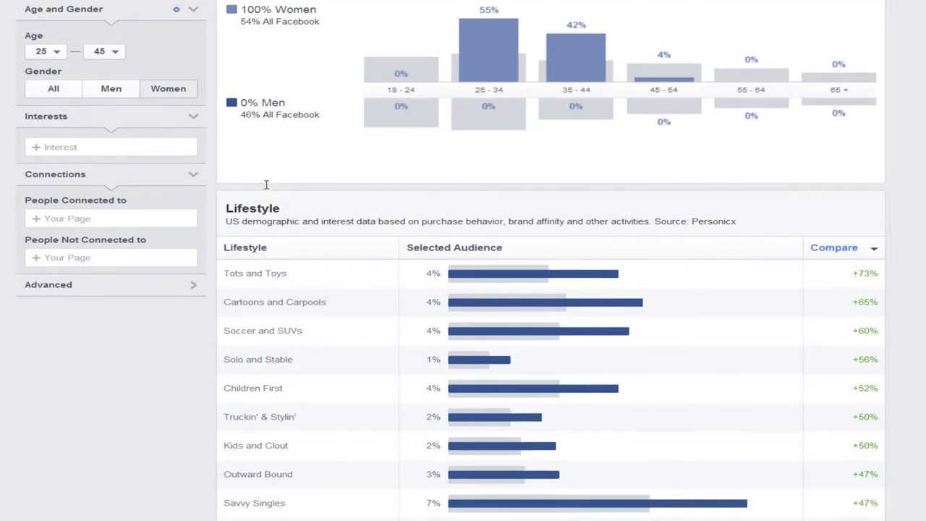
{"action": "scroll", "coordinate": [267, 187], "scroll_direction": "down", "scroll_amount": 10}
{"action": "scroll", "coordinate": [266, 188], "scroll_direction": "up", "scroll_amount": 15}
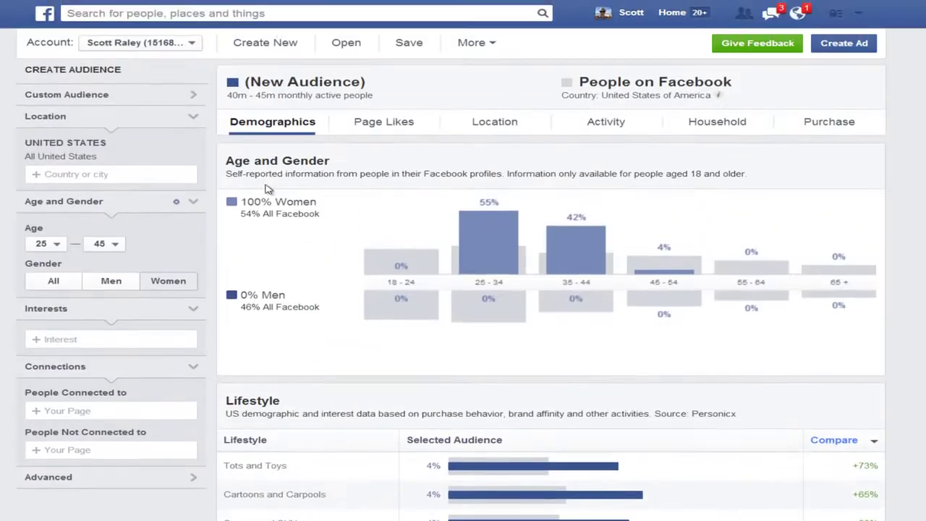
Draw a red arrow from the Interests filter to the Page Likes heading and mark that heading, clearing the drawing at the end
{"action": "scroll", "coordinate": [266, 188], "scroll_direction": "down", "scroll_amount": 1}
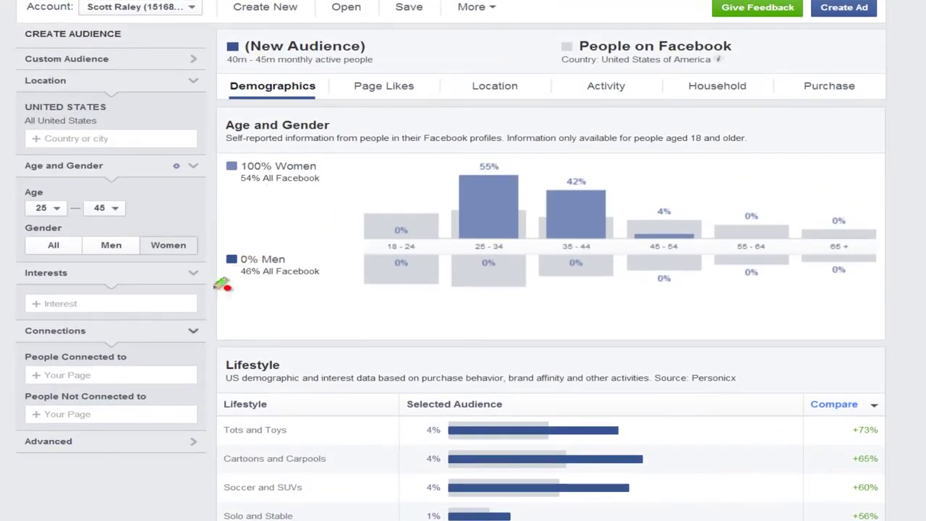
{"action": "mouse_move", "coordinate": [201, 295]}
{"action": "left_mouse_down"}
{"action": "mouse_move", "coordinate": [355, 99]}
{"action": "mouse_move", "coordinate": [342, 97]}
{"action": "mouse_move", "coordinate": [375, 125]}
{"action": "left_mouse_up"}
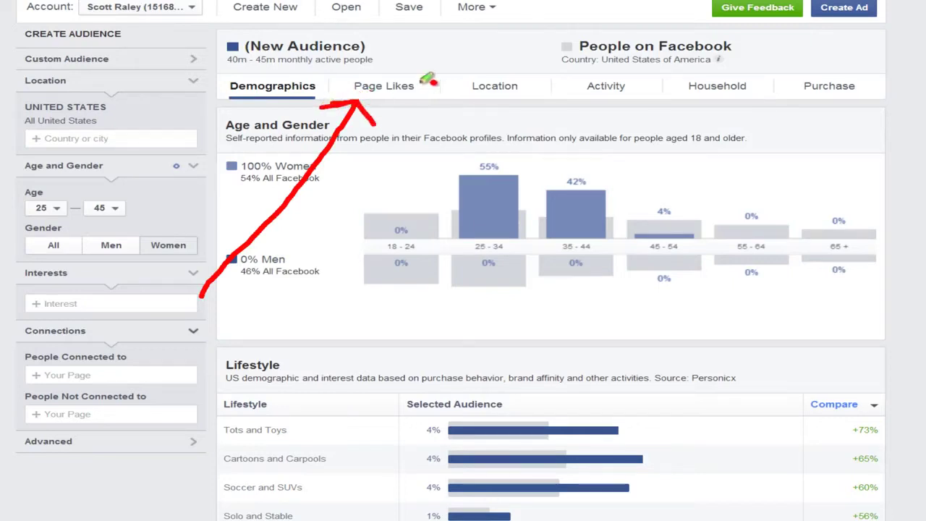
{"action": "mouse_move", "coordinate": [421, 70]}
{"action": "left_mouse_down"}
{"action": "mouse_move", "coordinate": [329, 76]}
{"action": "mouse_move", "coordinate": [357, 98]}
{"action": "mouse_move", "coordinate": [434, 101]}
{"action": "mouse_move", "coordinate": [449, 62]}
{"action": "mouse_move", "coordinate": [429, 60]}
{"action": "left_mouse_up"}
{"action": "key", "text": "Escape"}
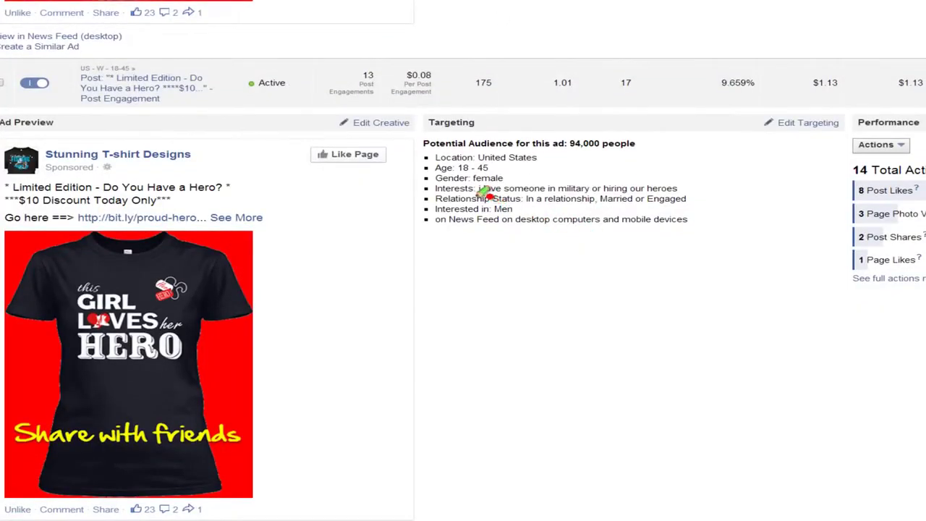
Underline the second ad's interest targeting in red, clear the mark, and open the new audience's Page Likes results
{"action": "left_click_drag", "start_coordinate": [474, 197], "coordinate": [662, 191]}
{"action": "key", "text": "Escape"}
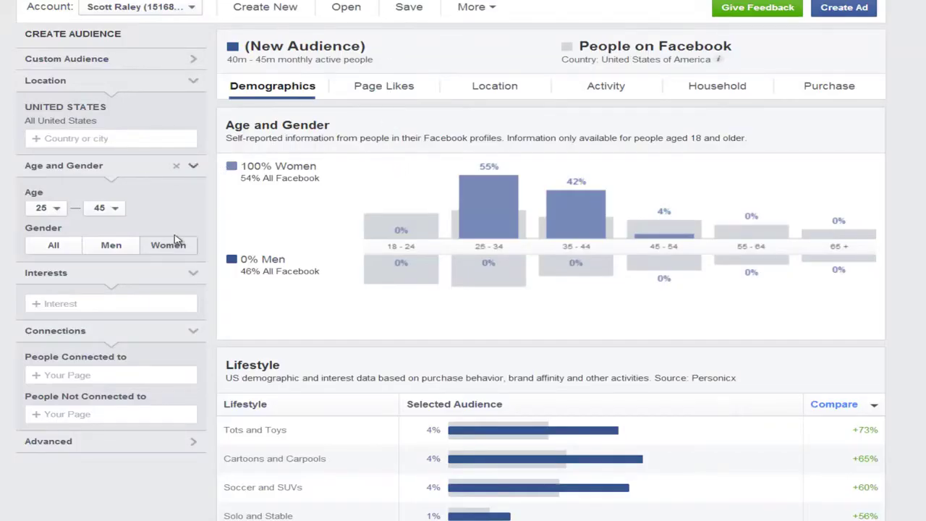
{"action": "scroll", "coordinate": [176, 240], "scroll_direction": "down", "scroll_amount": 2}
{"action": "scroll", "coordinate": [209, 252], "scroll_direction": "up", "scroll_amount": 2}
{"action": "left_click", "coordinate": [385, 85]}
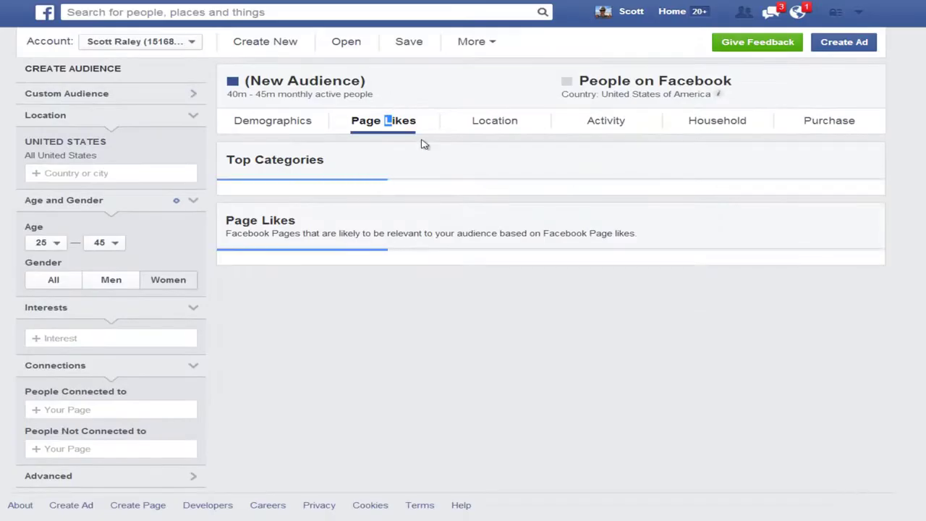
Expand the full Top Categories list and look through the pages liked by women aged 25 to 45
{"action": "scroll", "coordinate": [425, 144], "scroll_direction": "down", "scroll_amount": 3}
{"action": "scroll", "coordinate": [428, 163], "scroll_direction": "up", "scroll_amount": 1}
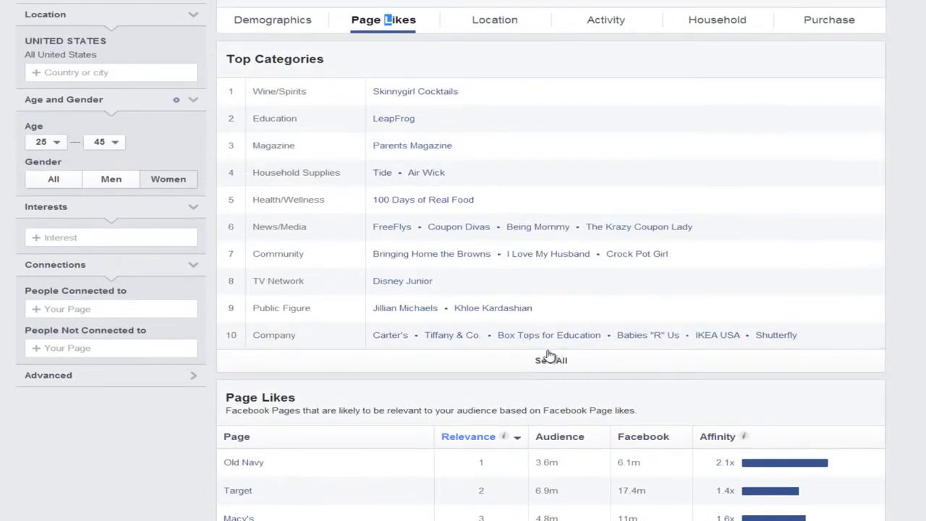
{"action": "left_click", "coordinate": [550, 359]}
{"action": "scroll", "coordinate": [548, 231], "scroll_direction": "down", "scroll_amount": 1}
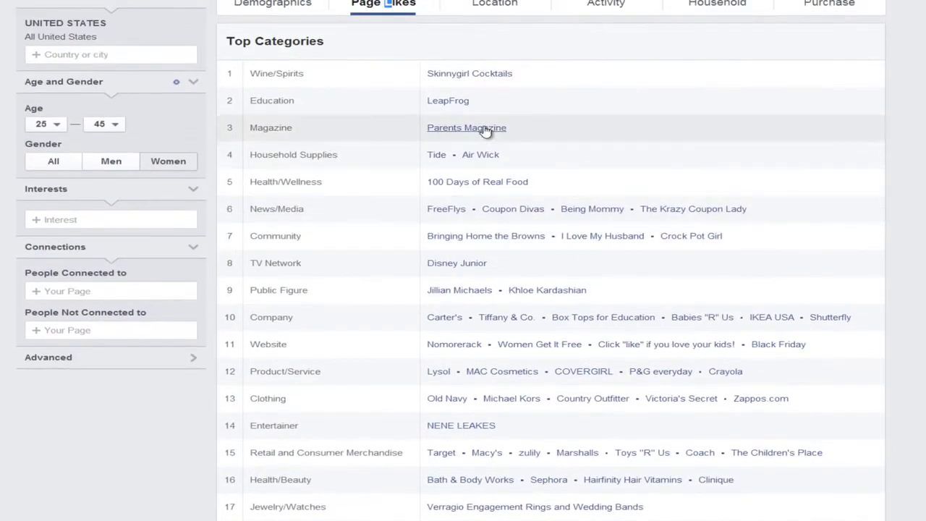
{"action": "scroll", "coordinate": [481, 76], "scroll_direction": "down", "scroll_amount": 3}
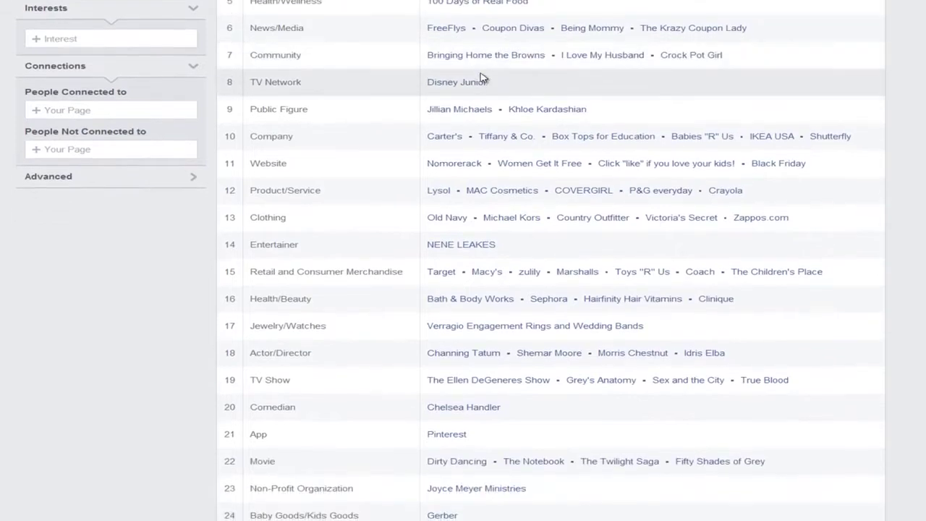
{"action": "scroll", "coordinate": [482, 77], "scroll_direction": "down", "scroll_amount": 2}
{"action": "scroll", "coordinate": [482, 77], "scroll_direction": "up", "scroll_amount": 4}
{"action": "scroll", "coordinate": [482, 77], "scroll_direction": "down", "scroll_amount": 5}
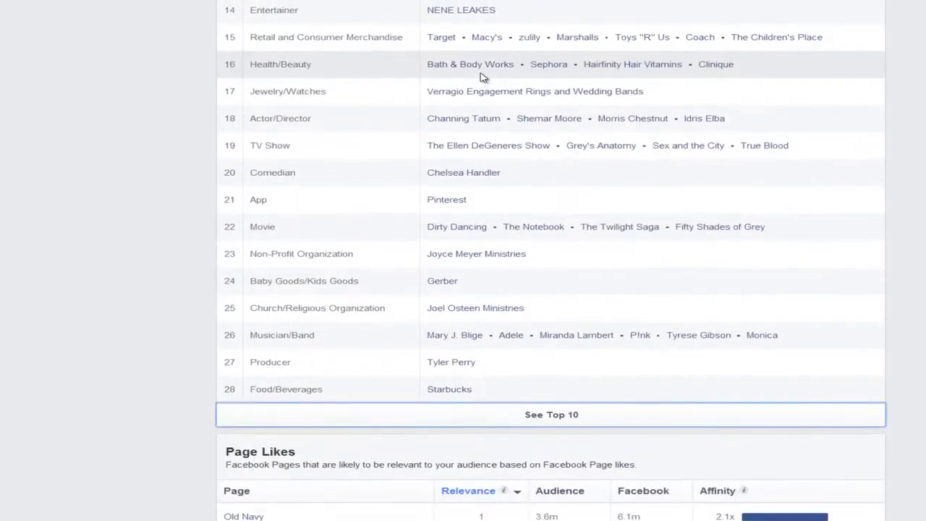
{"action": "scroll", "coordinate": [481, 76], "scroll_direction": "up", "scroll_amount": 6}
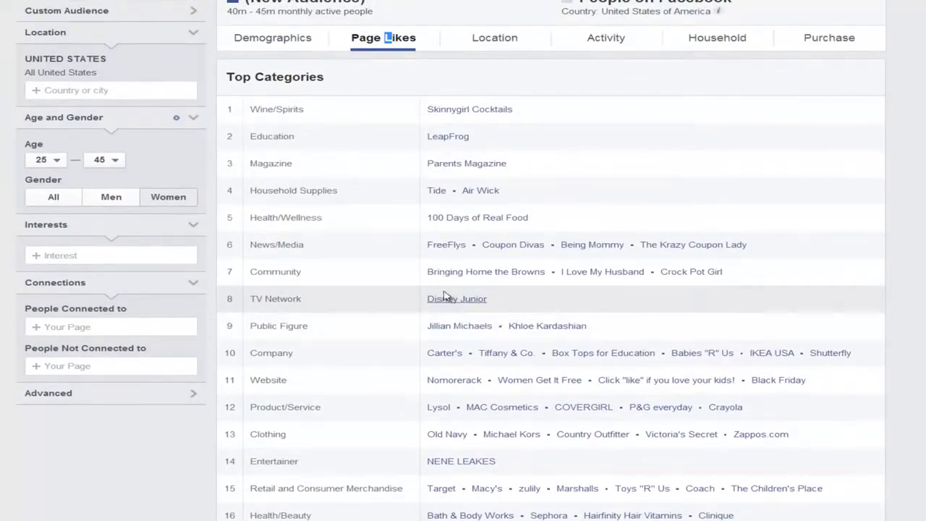
{"action": "scroll", "coordinate": [324, 258], "scroll_direction": "up", "scroll_amount": 1}
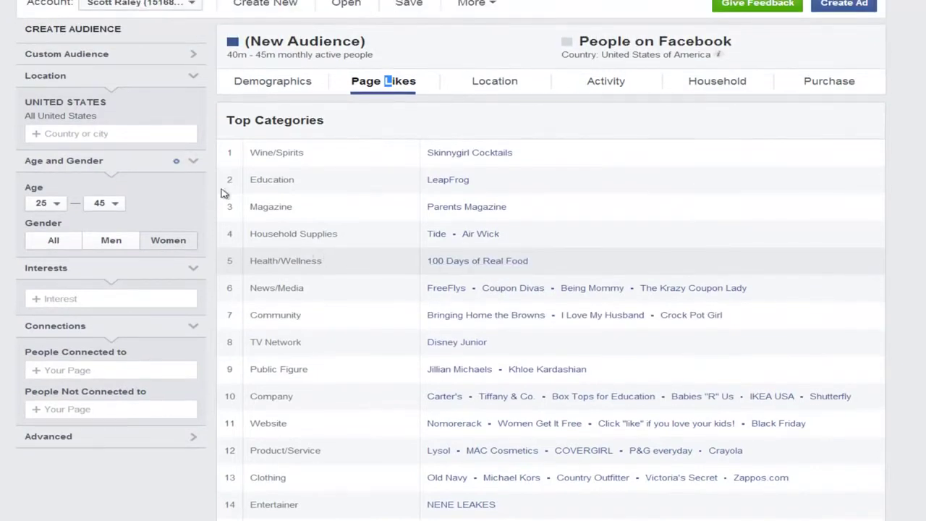
{"action": "scroll", "coordinate": [446, 250], "scroll_direction": "down", "scroll_amount": 2}
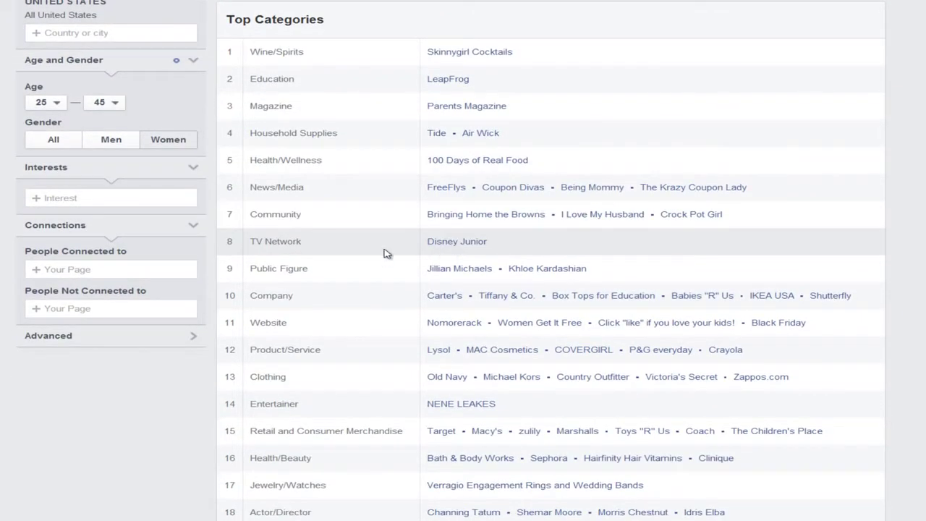
Add Military Wives as an audience interest and expand the full Top Categories list
{"action": "left_click", "coordinate": [137, 196]}
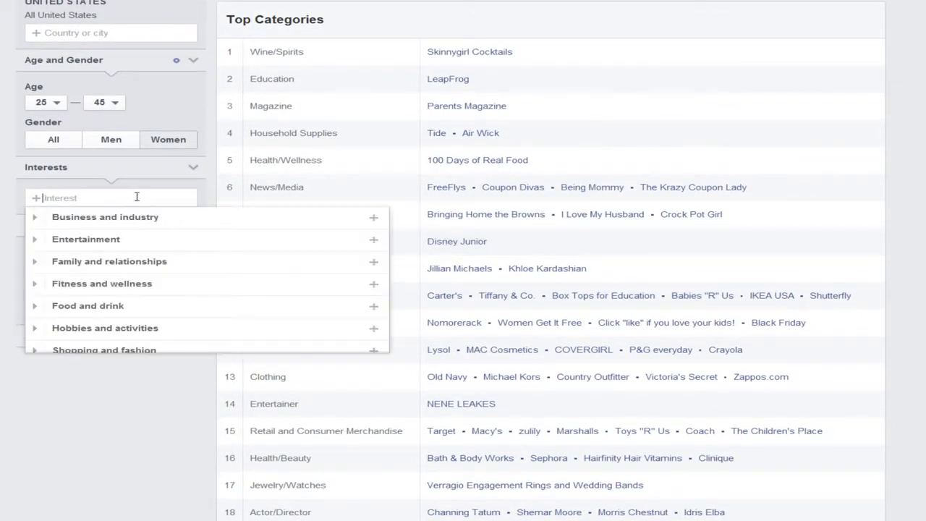
{"action": "type", "text": "mil"}
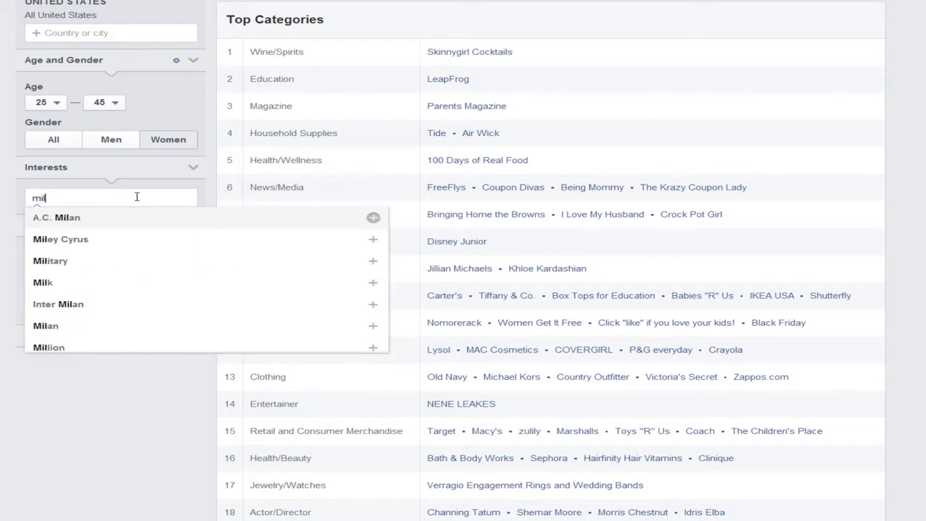
{"action": "type", "text": "itary wiv"}
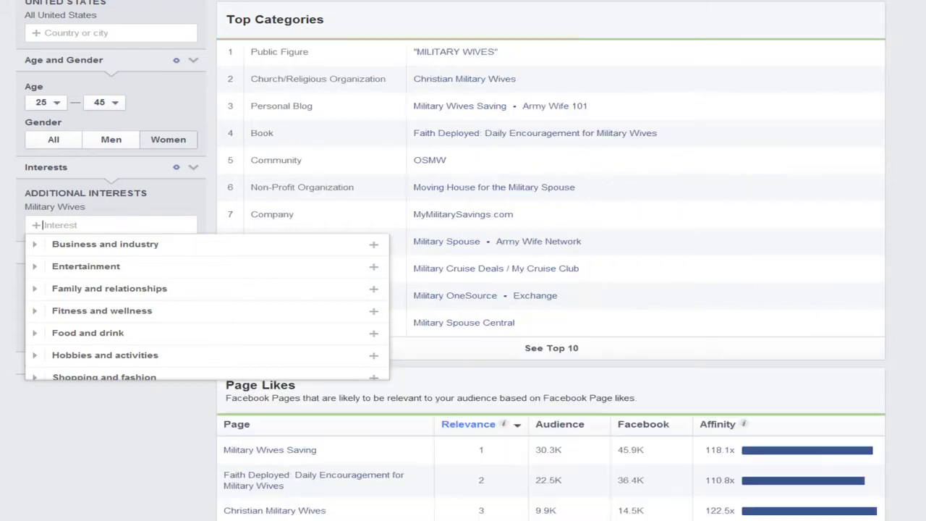
{"action": "left_click", "coordinate": [439, 357]}
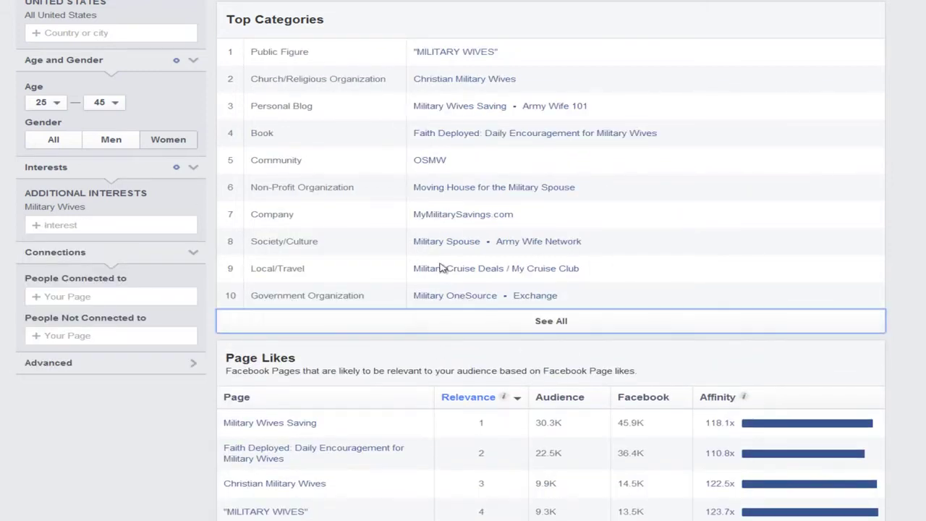
{"action": "left_click", "coordinate": [543, 320]}
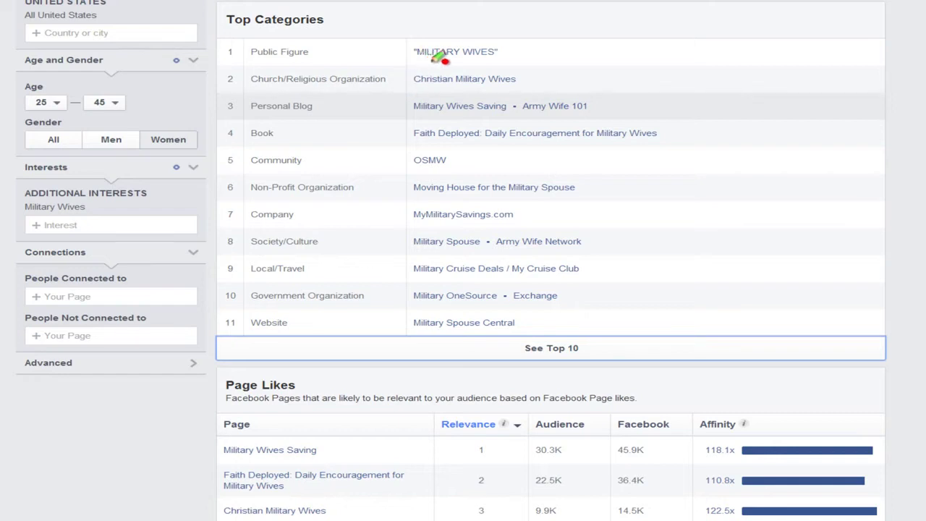
Underline "MILITARY WIVES", Military Wives Saving, Army Wife 101 and OSMW in red, and clear the marks
{"action": "left_click_drag", "start_coordinate": [410, 61], "coordinate": [468, 66]}
{"action": "left_click_drag", "start_coordinate": [413, 114], "coordinate": [610, 119]}
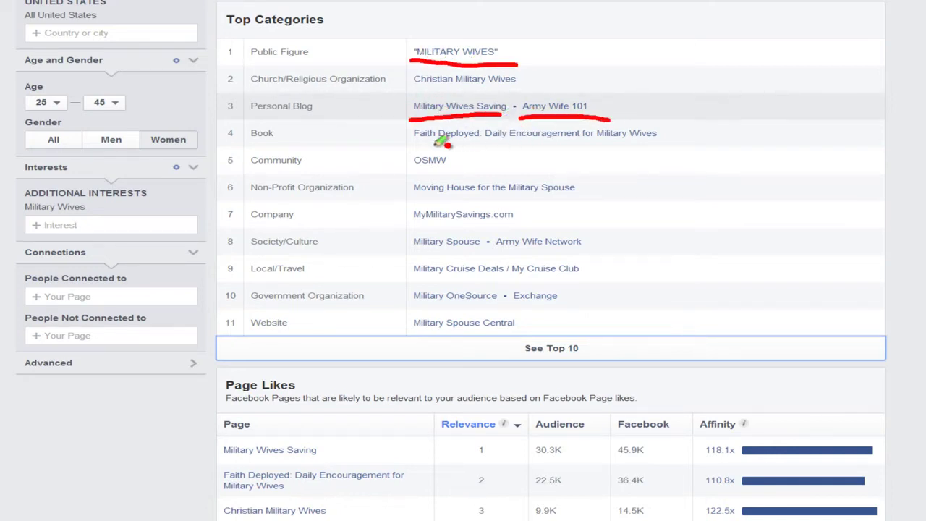
{"action": "left_click_drag", "start_coordinate": [416, 170], "coordinate": [472, 172]}
{"action": "key", "text": "Escape"}
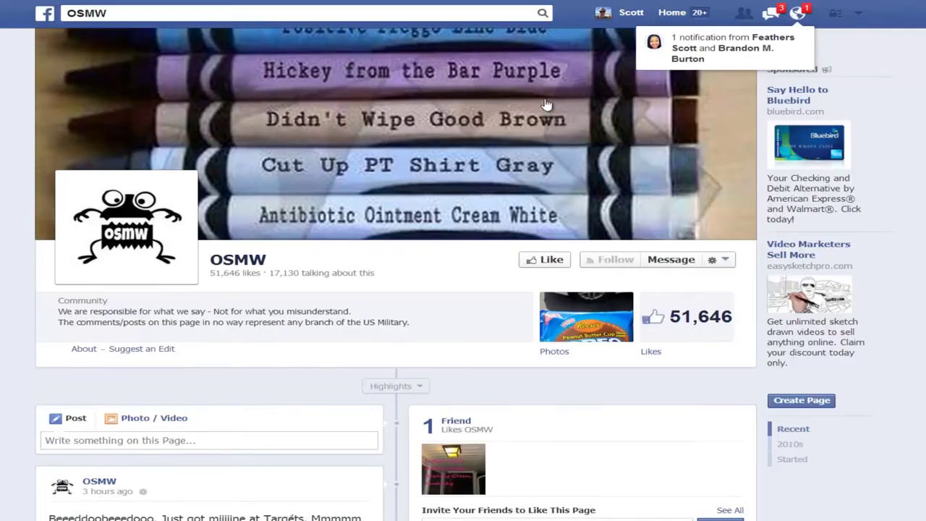
Look through the OSMW and Army Wife 101 Facebook pages and highlight the Army Wife 101 page name
{"action": "scroll", "coordinate": [431, 296], "scroll_direction": "down", "scroll_amount": 1}
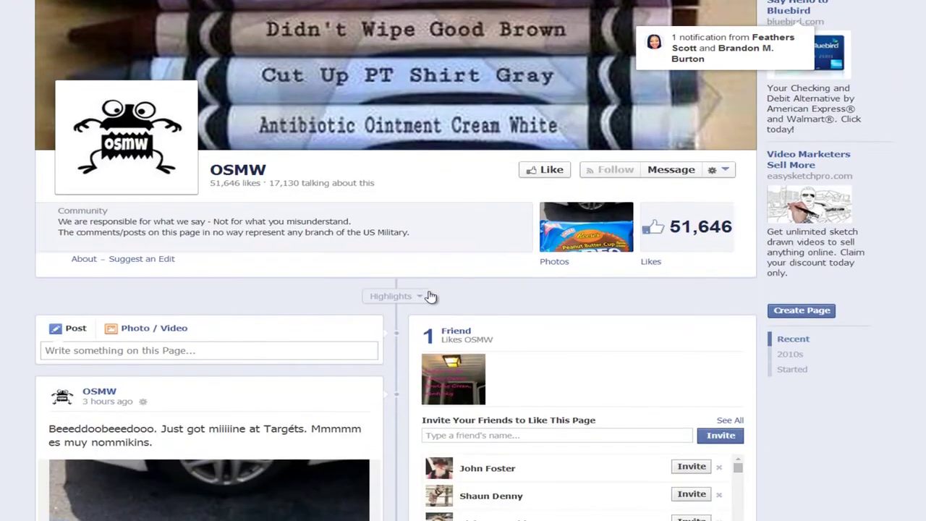
{"action": "scroll", "coordinate": [323, 241], "scroll_direction": "down", "scroll_amount": 20}
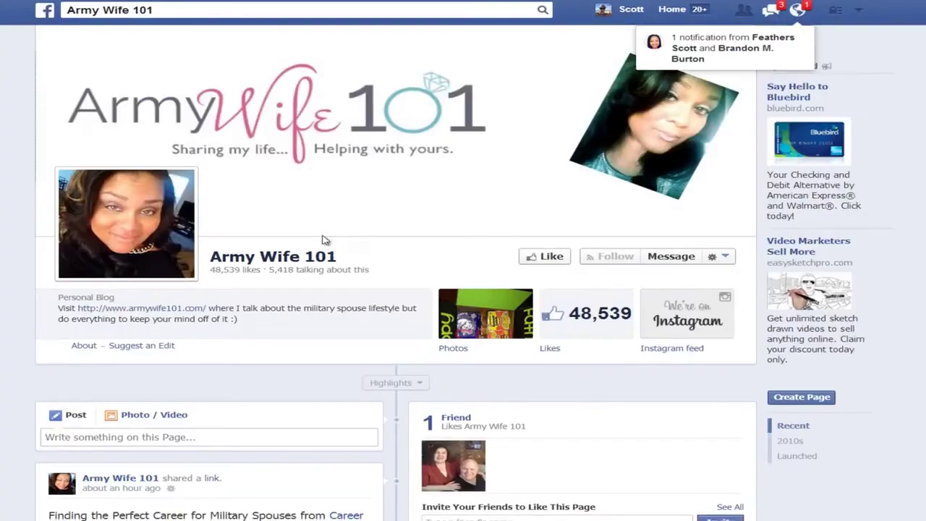
{"action": "scroll", "coordinate": [323, 241], "scroll_direction": "down", "scroll_amount": 5}
{"action": "scroll", "coordinate": [324, 241], "scroll_direction": "up", "scroll_amount": 4}
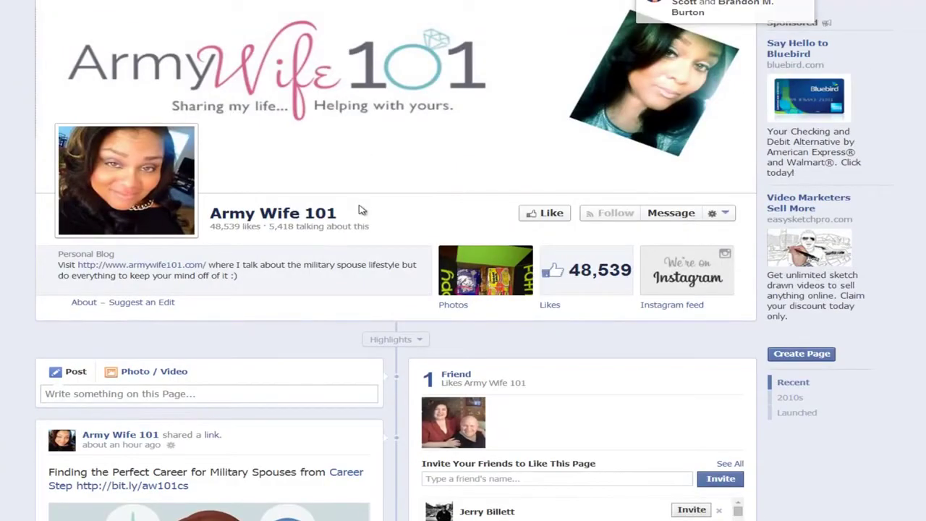
{"action": "left_click_drag", "start_coordinate": [360, 212], "coordinate": [221, 210]}
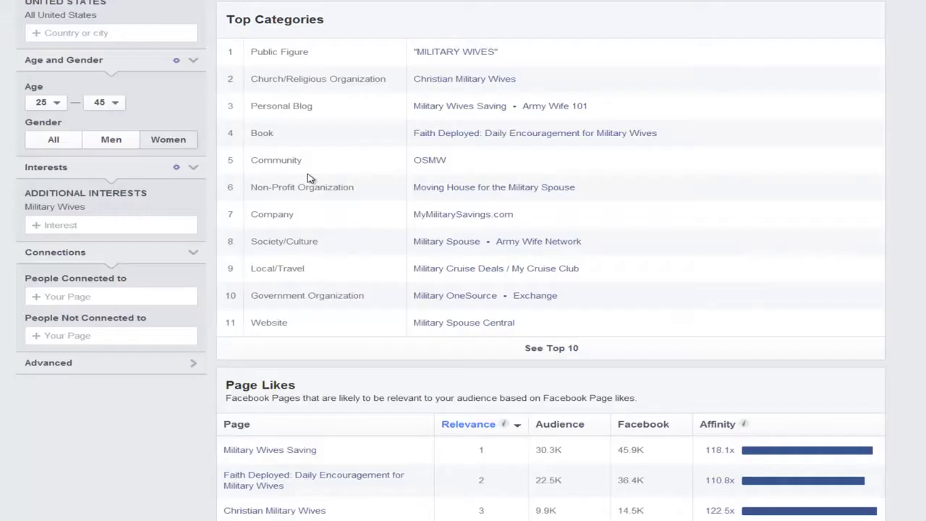
Underline Army Wife 101 in red and draw an arrow from the Personal Blog row to the Interests filter
{"action": "mouse_move", "coordinate": [588, 106]}
{"action": "left_mouse_down"}
{"action": "mouse_move", "coordinate": [533, 110]}
{"action": "mouse_move", "coordinate": [614, 113]}
{"action": "left_mouse_up"}
{"action": "mouse_move", "coordinate": [434, 115]}
{"action": "left_mouse_down"}
{"action": "mouse_move", "coordinate": [310, 170]}
{"action": "mouse_move", "coordinate": [181, 191]}
{"action": "mouse_move", "coordinate": [114, 215]}
{"action": "mouse_move", "coordinate": [136, 197]}
{"action": "left_mouse_up"}
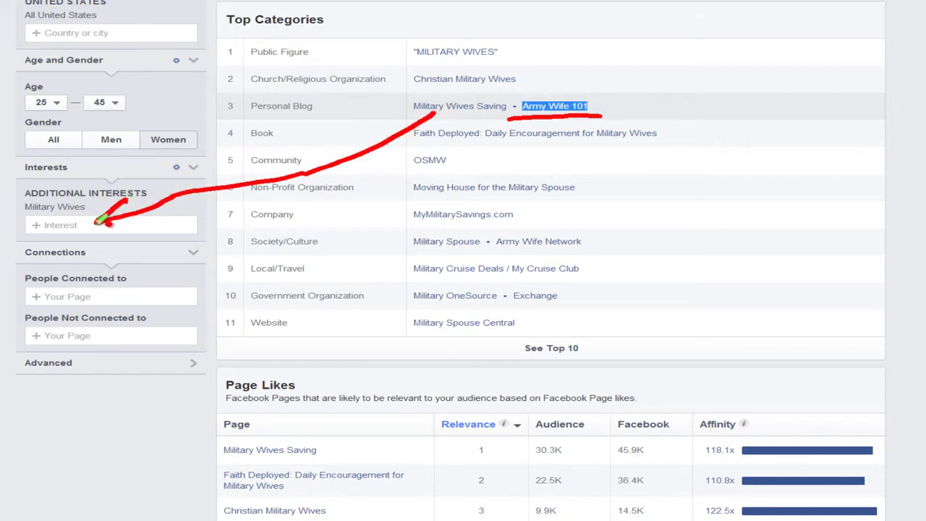
{"action": "left_click_drag", "start_coordinate": [92, 226], "coordinate": [167, 227]}
Add army wife 101 to the audience interests and mark both listed interests in red
{"action": "left_click", "coordinate": [60, 225]}
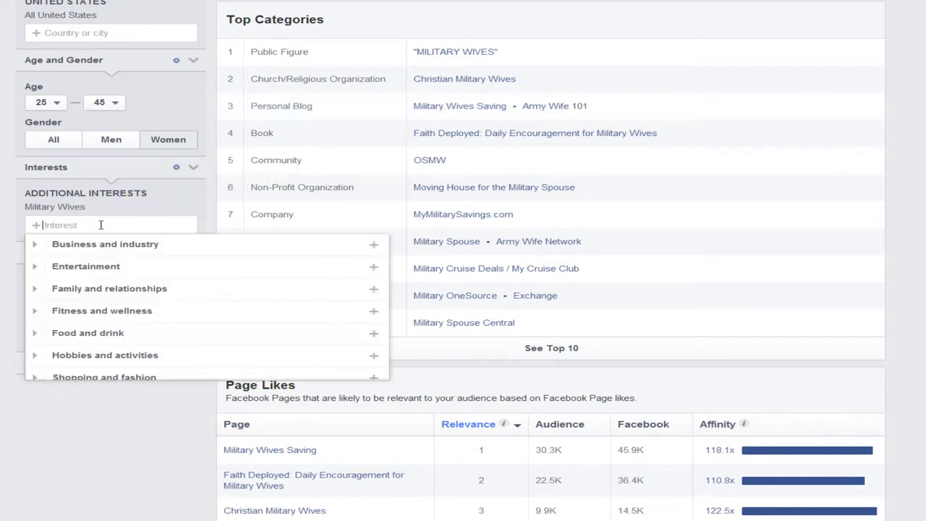
{"action": "type", "text": "army wife 101"}
{"action": "key", "text": "Return"}
{"action": "left_click", "coordinate": [16, 223]}
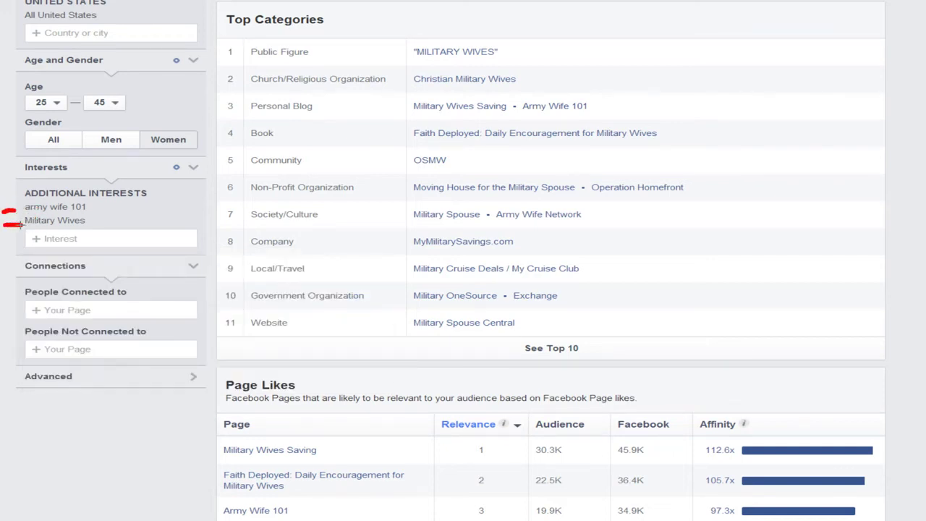
Review the Top Categories and Page Likes results for the audience with both military interests
{"action": "left_click", "coordinate": [615, 350]}
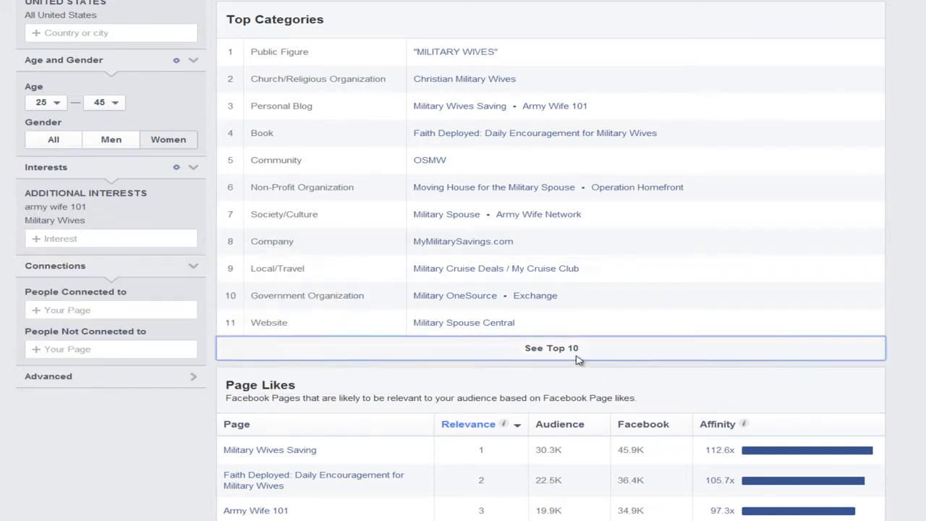
{"action": "scroll", "coordinate": [635, 250], "scroll_direction": "down", "scroll_amount": 3}
{"action": "left_click", "coordinate": [595, 217]}
{"action": "scroll", "coordinate": [615, 231], "scroll_direction": "up", "scroll_amount": 5}
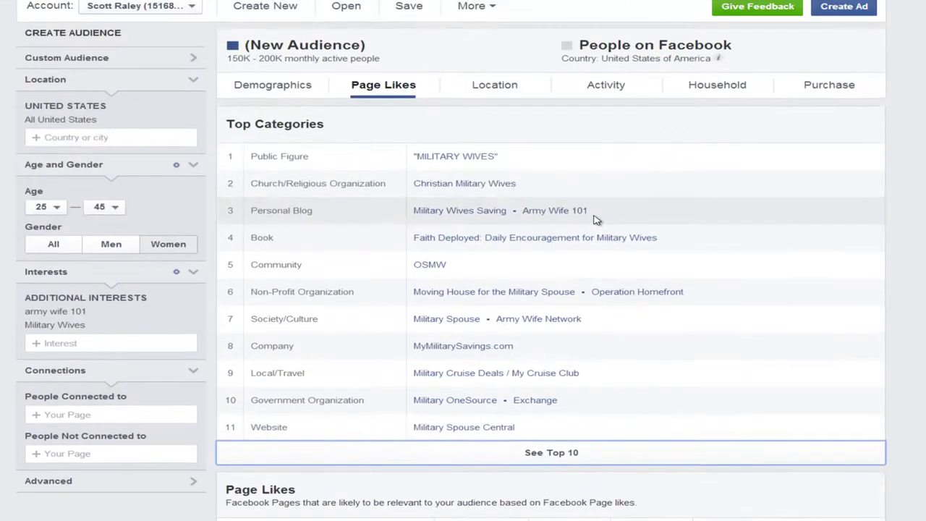
{"action": "scroll", "coordinate": [626, 244], "scroll_direction": "down", "scroll_amount": 2}
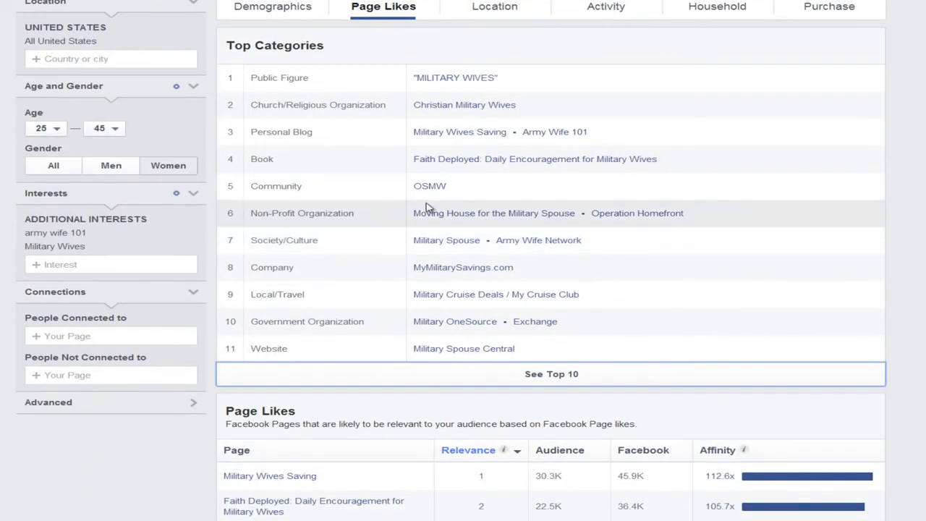
{"action": "scroll", "coordinate": [488, 265], "scroll_direction": "down", "scroll_amount": 1}
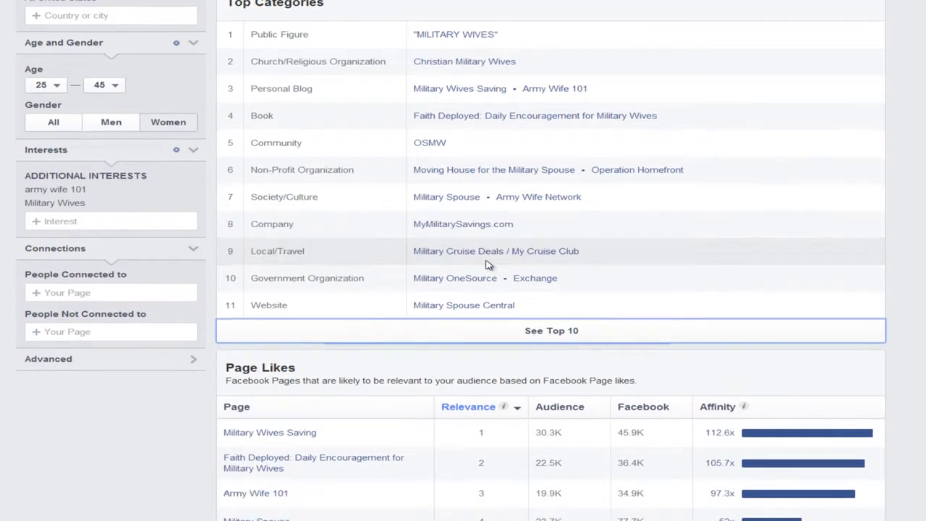
{"action": "scroll", "coordinate": [487, 266], "scroll_direction": "up", "scroll_amount": 1}
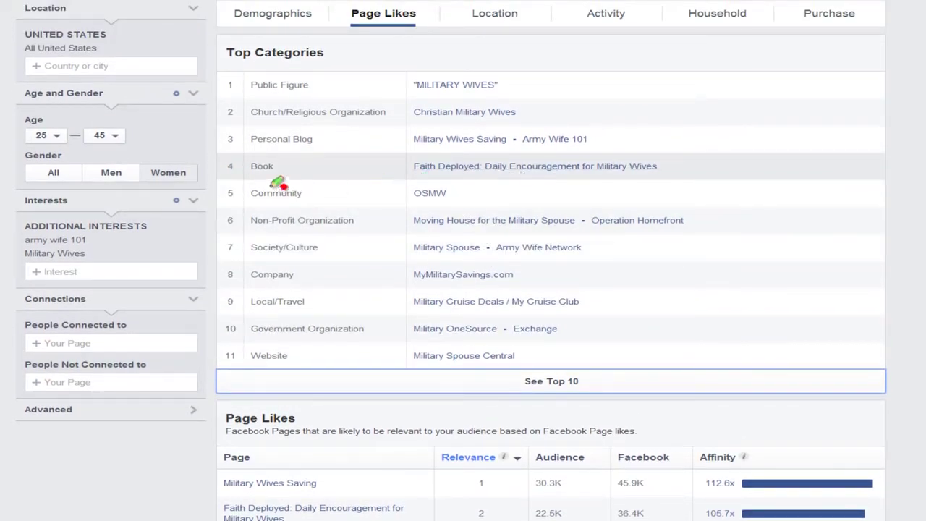
Underline the Book category and its title in red, clear the marks, and briefly highlight the title
{"action": "left_click_drag", "start_coordinate": [241, 180], "coordinate": [297, 182]}
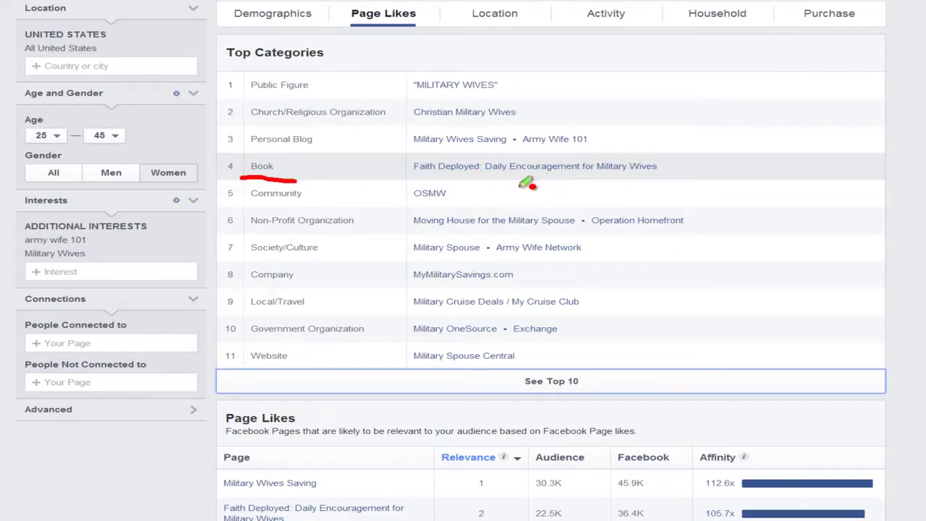
{"action": "left_click_drag", "start_coordinate": [476, 177], "coordinate": [594, 167]}
{"action": "key", "text": "Escape"}
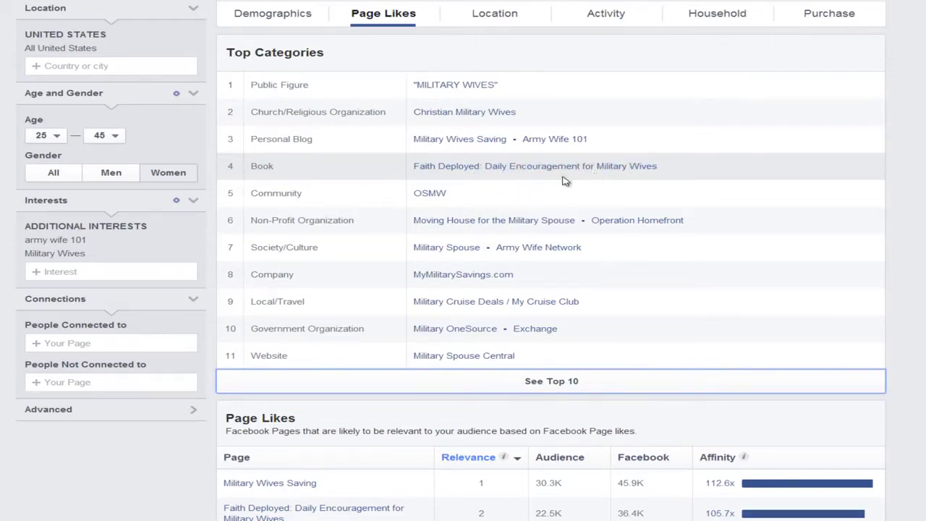
{"action": "left_click_drag", "start_coordinate": [657, 167], "coordinate": [413, 174]}
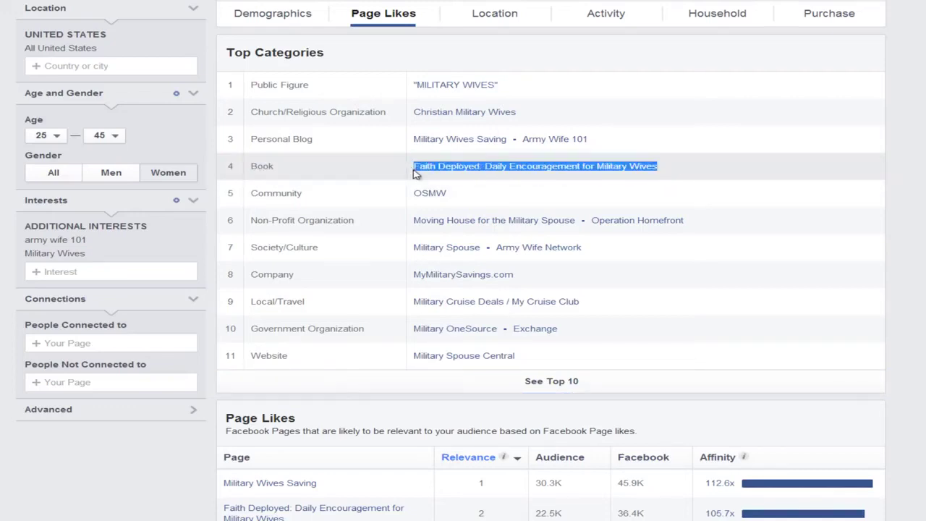
{"action": "left_click", "coordinate": [539, 187]}
Look further through the Top Categories and highlight Army Wife Network in the Society/Culture row
{"action": "scroll", "coordinate": [641, 181], "scroll_direction": "down", "scroll_amount": 1}
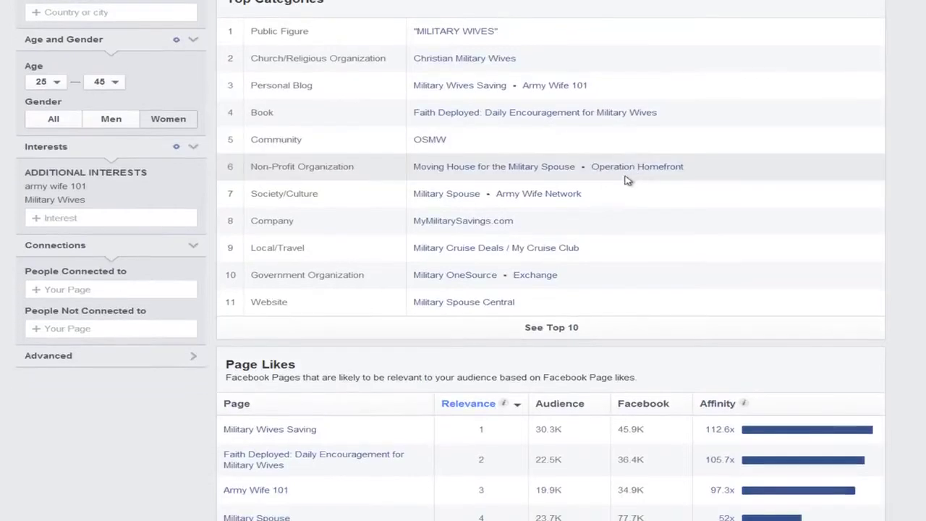
{"action": "scroll", "coordinate": [271, 207], "scroll_direction": "down", "scroll_amount": 1}
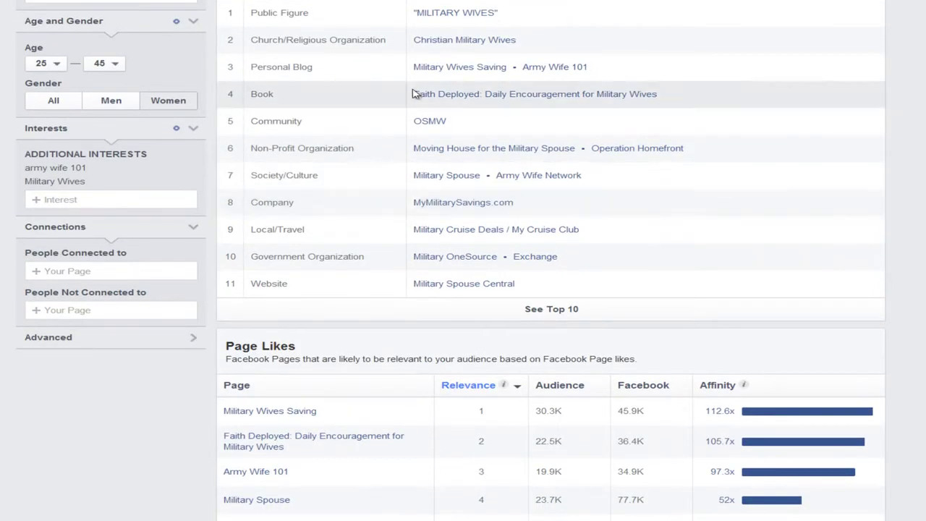
{"action": "scroll", "coordinate": [414, 94], "scroll_direction": "up", "scroll_amount": 1}
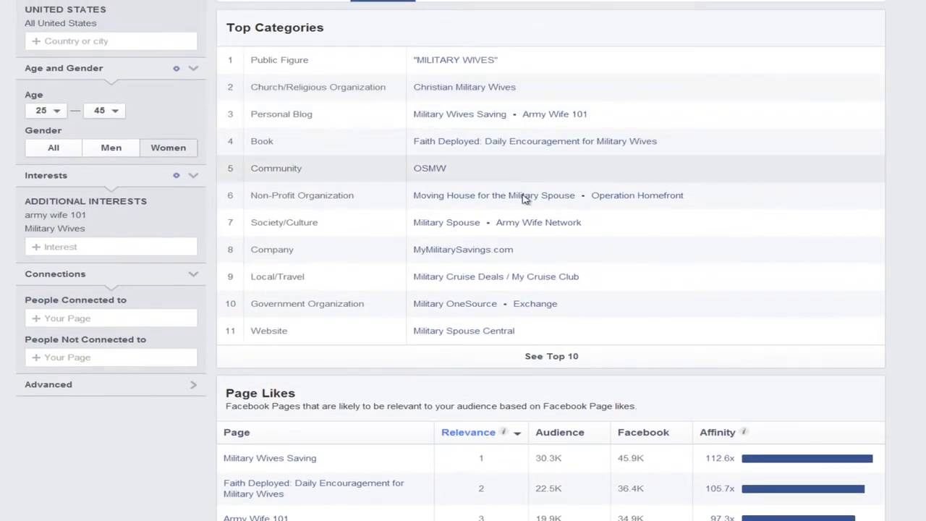
{"action": "scroll", "coordinate": [544, 221], "scroll_direction": "down", "scroll_amount": 1}
{"action": "left_click_drag", "start_coordinate": [583, 210], "coordinate": [506, 212]}
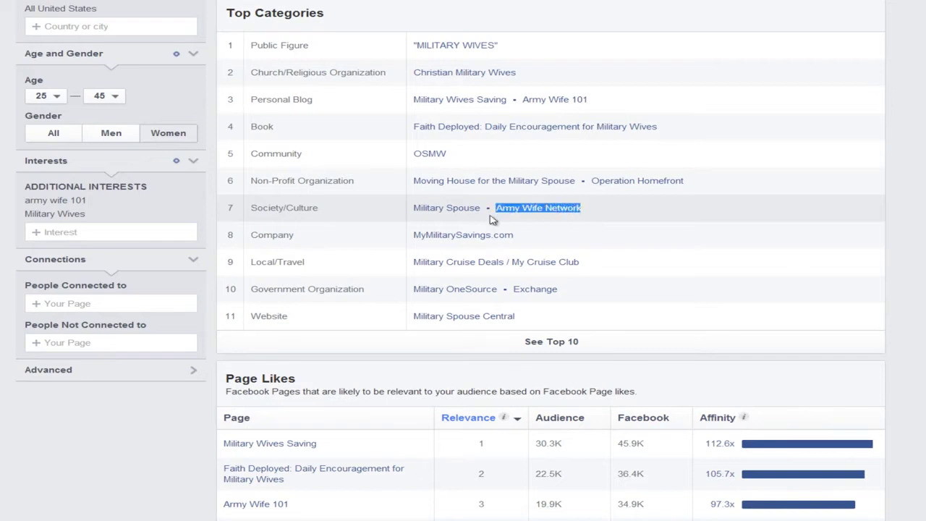
Add army wife network to the audience's additional interests
{"action": "left_click", "coordinate": [164, 231]}
{"action": "type", "text": "Army Wife Network"}
{"action": "key", "text": "Return"}
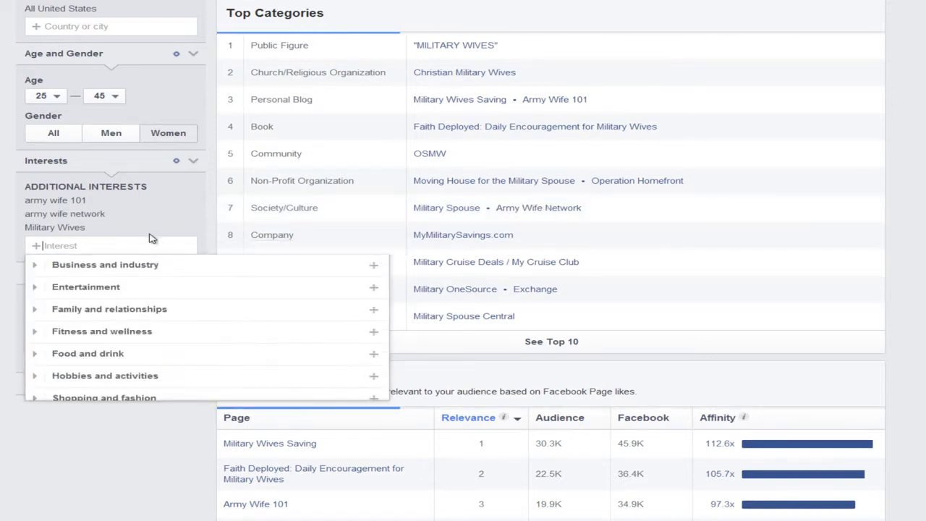
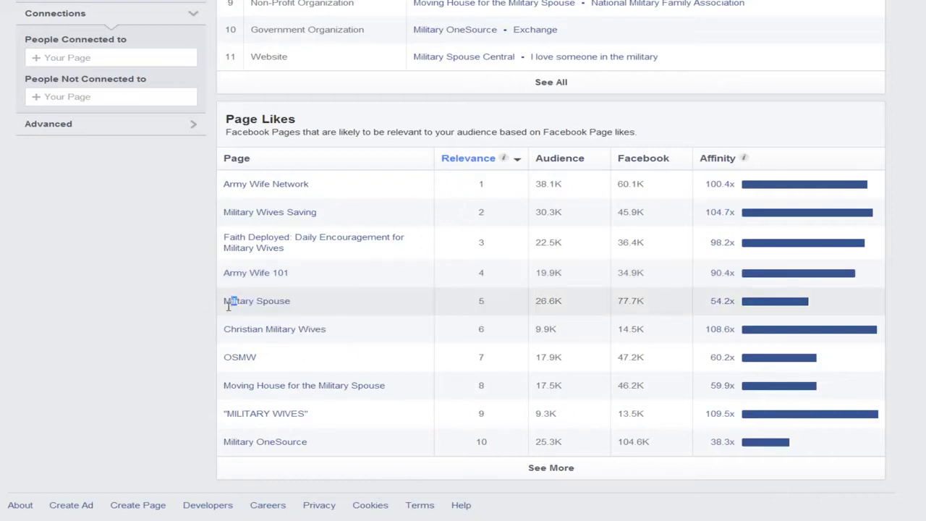
Highlight Military Spouse in the Page Likes list and add military spouse to the audience's additional interests
{"action": "left_click_drag", "start_coordinate": [293, 308], "coordinate": [228, 308]}
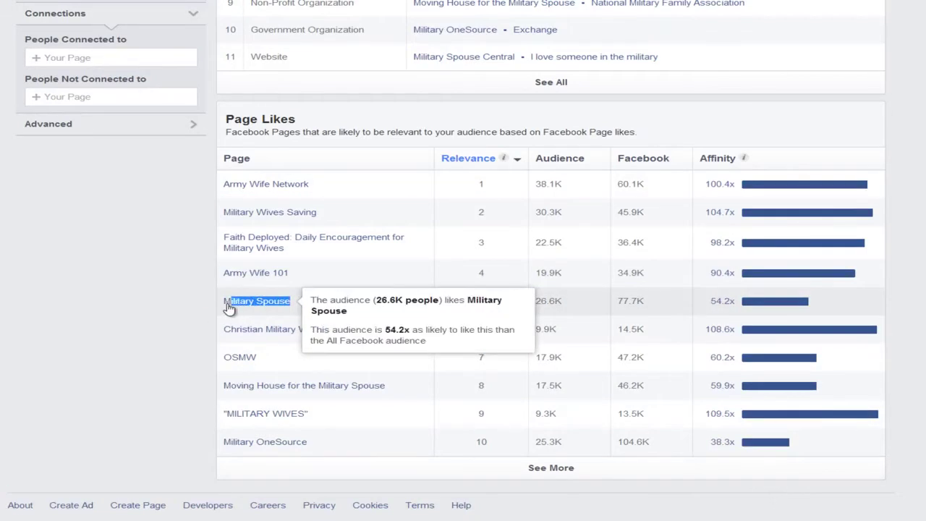
{"action": "left_click", "coordinate": [160, 296]}
{"action": "scroll", "coordinate": [147, 289], "scroll_direction": "up", "scroll_amount": 3}
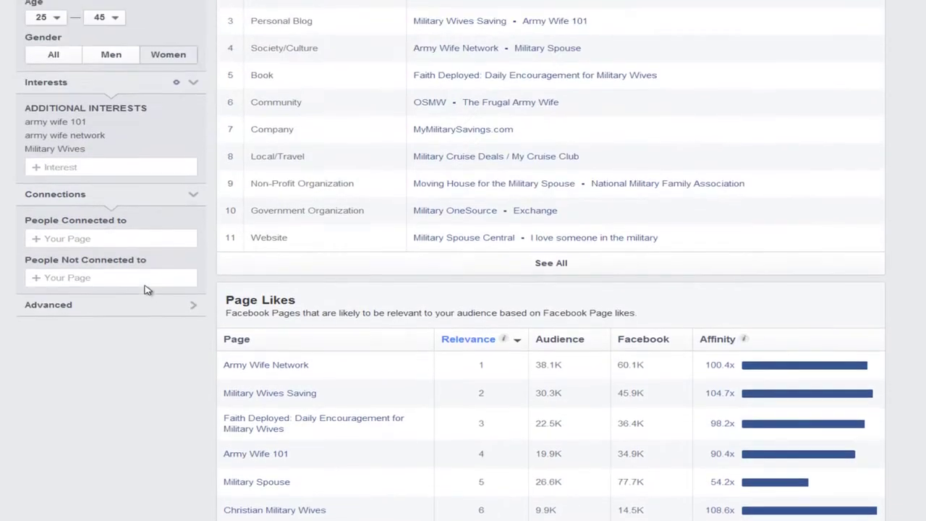
{"action": "left_click", "coordinate": [84, 166]}
{"action": "type", "text": "military spouse"}
{"action": "key", "text": "Return"}
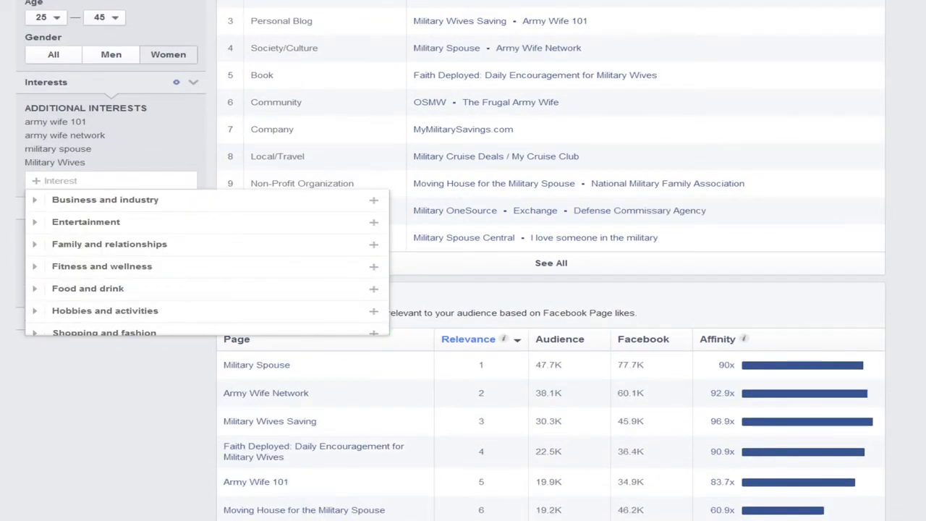
{"action": "left_click", "coordinate": [0, 168]}
Expand the Page Likes list and review the further relevant pages for the audience
{"action": "scroll", "coordinate": [1, 168], "scroll_direction": "down", "scroll_amount": 3}
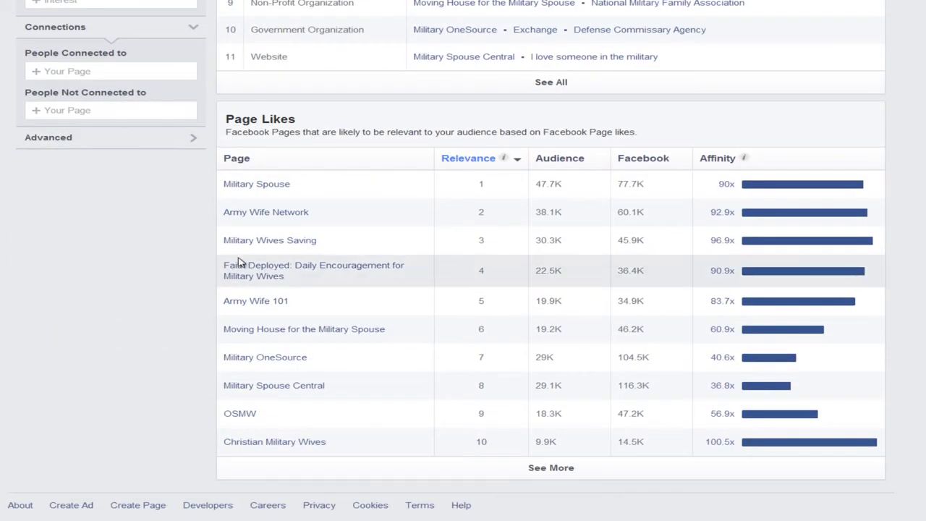
{"action": "left_click", "coordinate": [479, 476]}
{"action": "scroll", "coordinate": [495, 416], "scroll_direction": "down", "scroll_amount": 3}
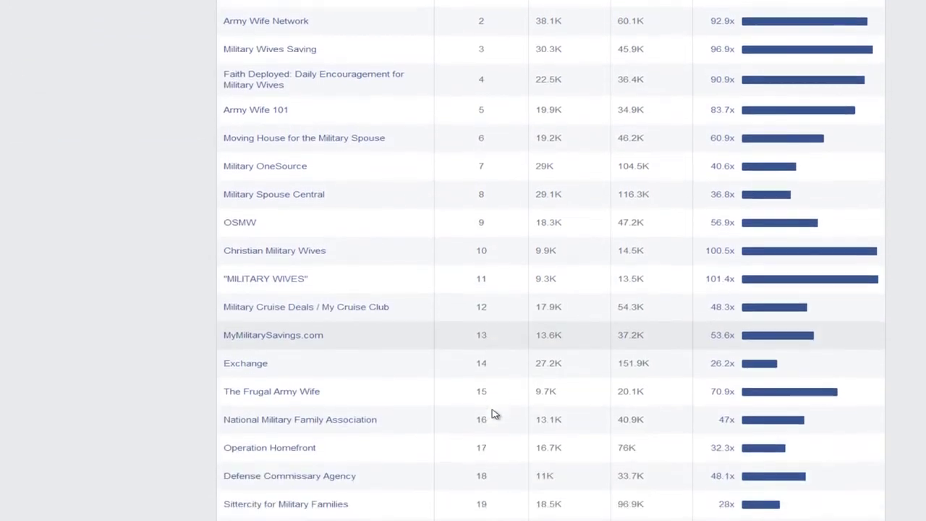
{"action": "scroll", "coordinate": [492, 413], "scroll_direction": "down", "scroll_amount": 1}
{"action": "scroll", "coordinate": [492, 413], "scroll_direction": "up", "scroll_amount": 3}
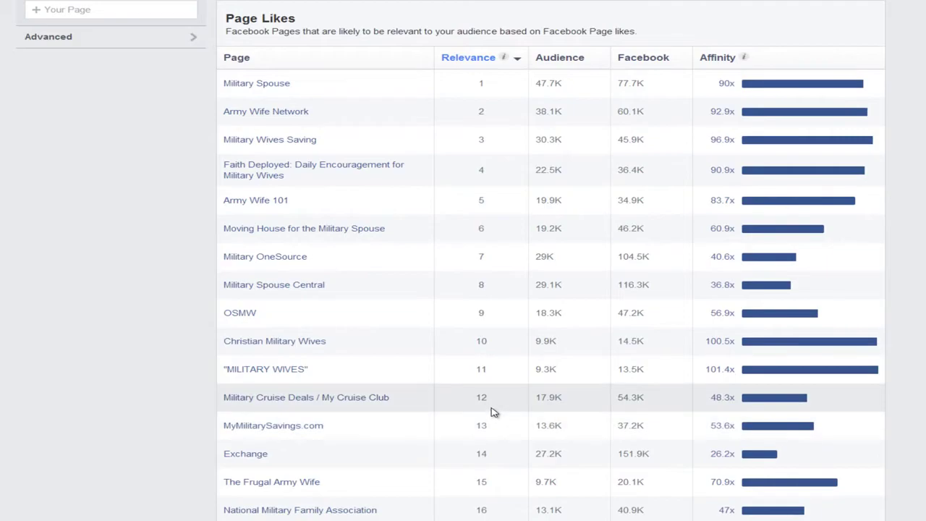
{"action": "scroll", "coordinate": [492, 412], "scroll_direction": "up", "scroll_amount": 2}
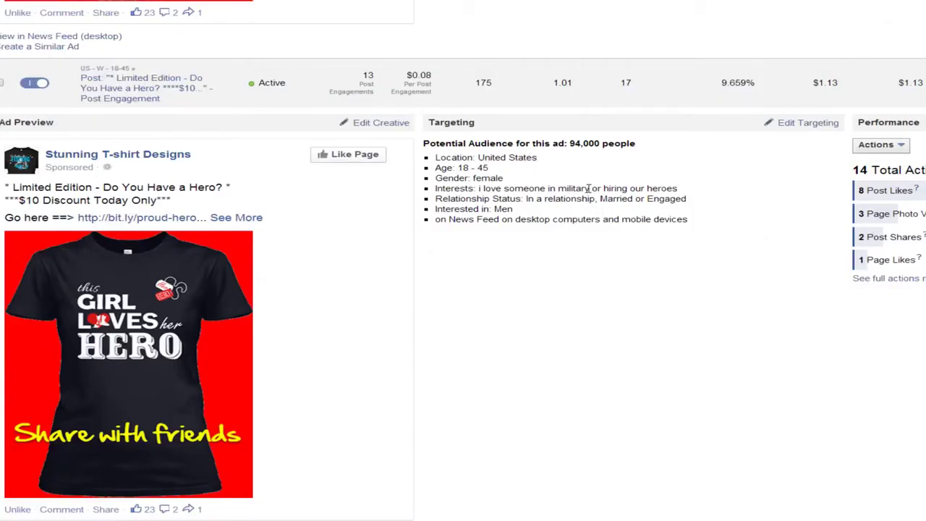
In the T-shirt ad's targeting summary, copy the interest i love someone in military and highlight hiring our heroes
{"action": "left_click_drag", "start_coordinate": [589, 188], "coordinate": [477, 189]}
{"action": "key", "text": "ctrl+c"}
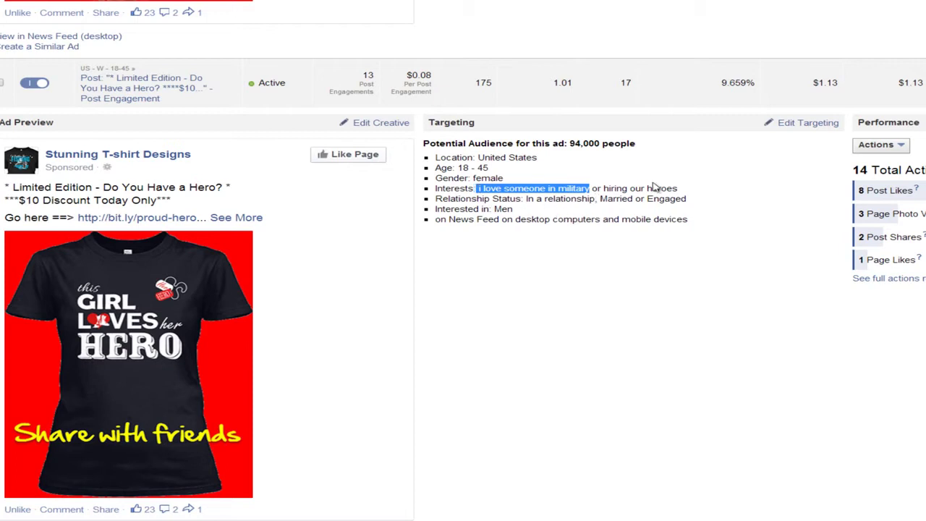
{"action": "left_click_drag", "start_coordinate": [683, 190], "coordinate": [613, 188]}
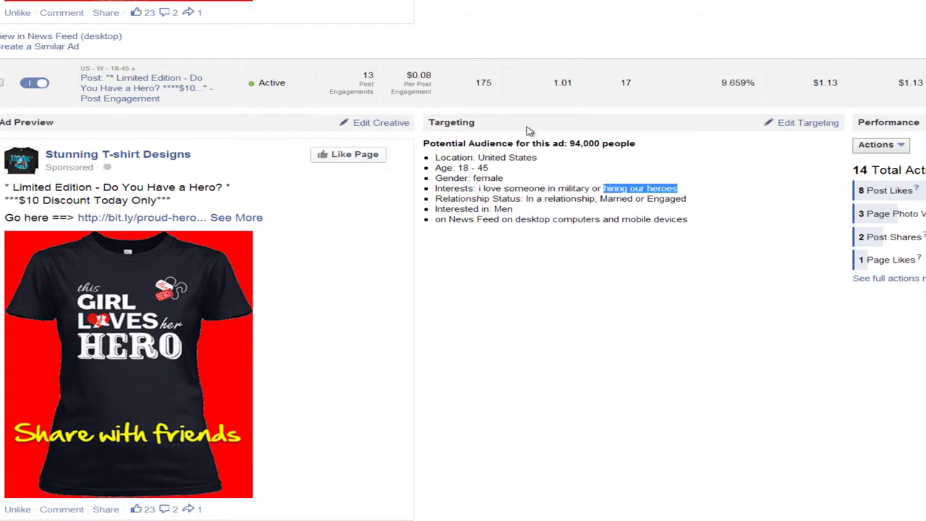
Search Facebook in a new browser tab for hiring our heroes and open the Hiring Our Heroes page
{"action": "key", "text": "ctrl+t"}
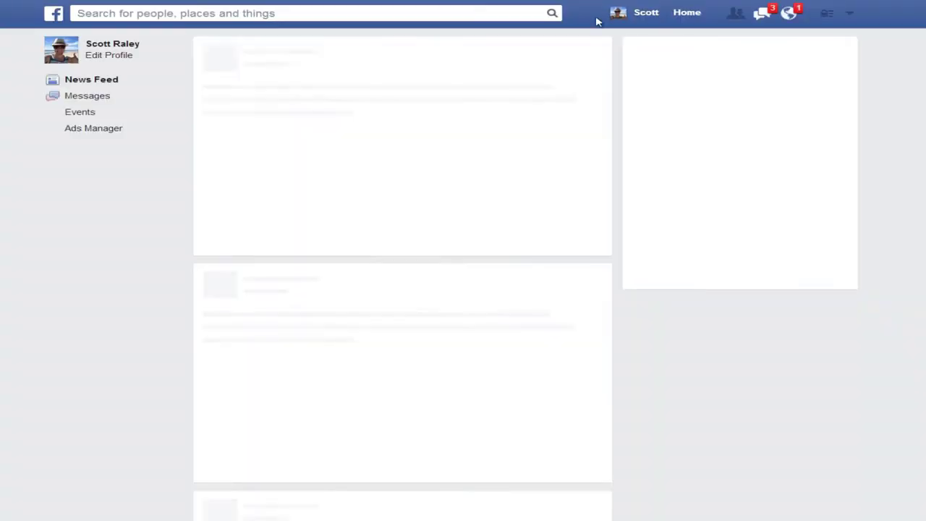
{"action": "left_click", "coordinate": [421, 13]}
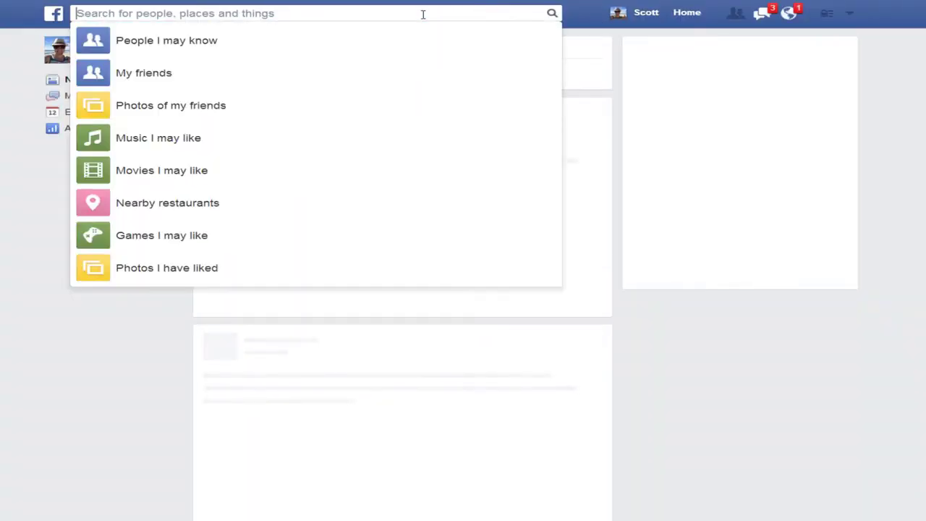
{"action": "type", "text": "hiring our heroes"}
{"action": "key", "text": "Return"}
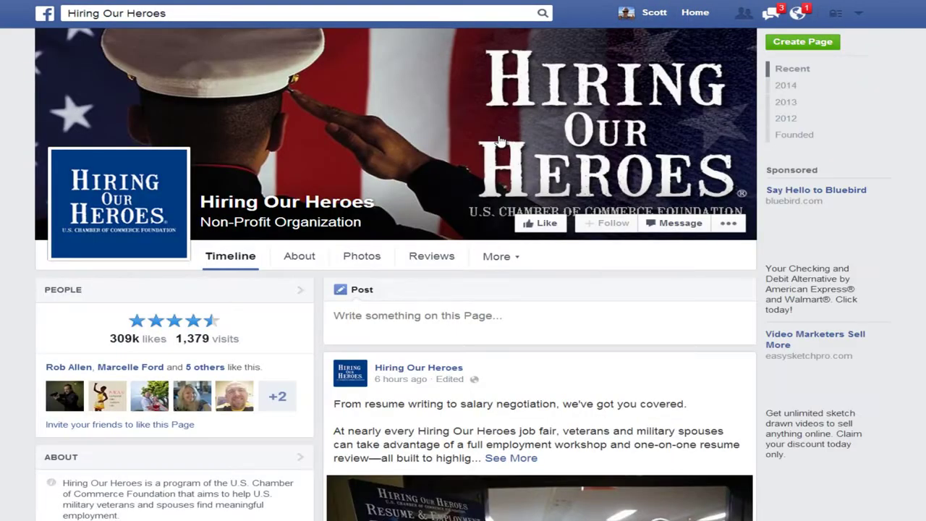
Look through the posts, photos and reviews on the Hiring Our Heroes page to judge its audience
{"action": "scroll", "coordinate": [492, 282], "scroll_direction": "down", "scroll_amount": 5}
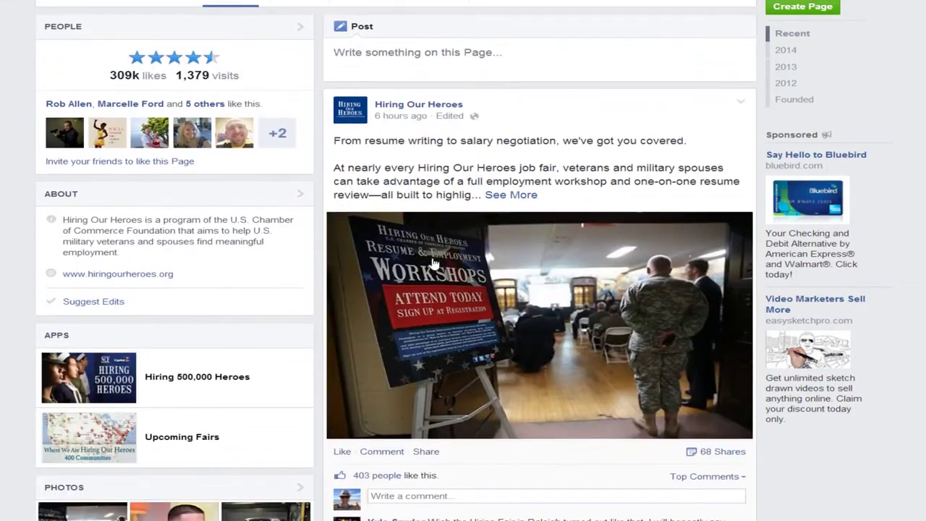
{"action": "scroll", "coordinate": [492, 282], "scroll_direction": "up", "scroll_amount": 3}
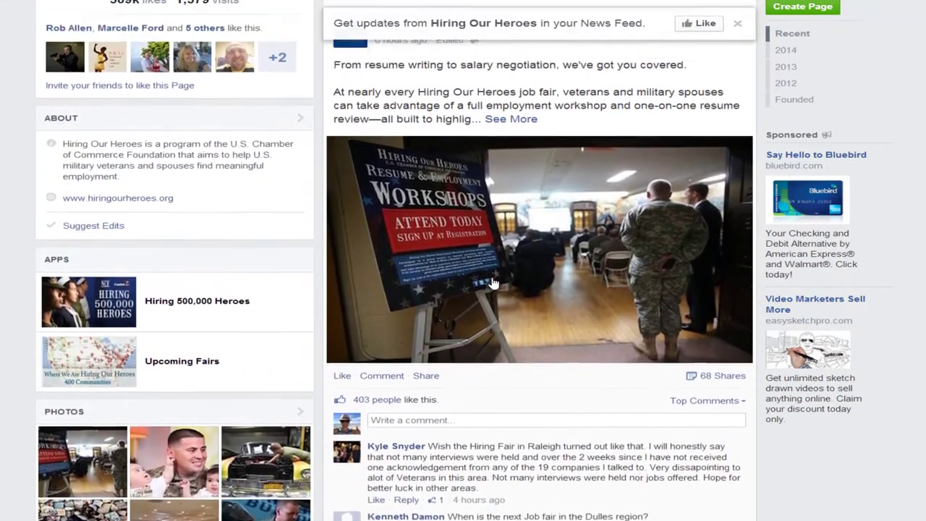
{"action": "scroll", "coordinate": [492, 282], "scroll_direction": "down", "scroll_amount": 1}
{"action": "scroll", "coordinate": [492, 282], "scroll_direction": "down", "scroll_amount": 9}
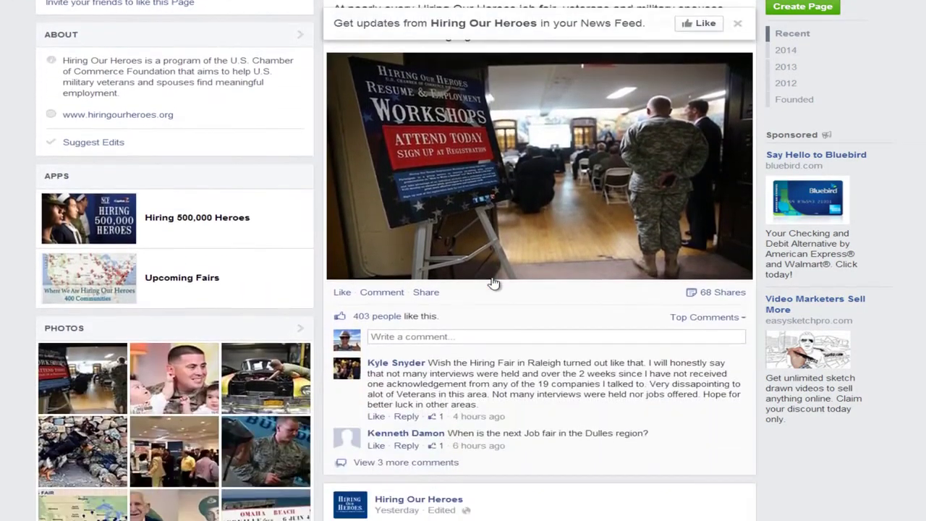
{"action": "scroll", "coordinate": [492, 282], "scroll_direction": "down", "scroll_amount": 8}
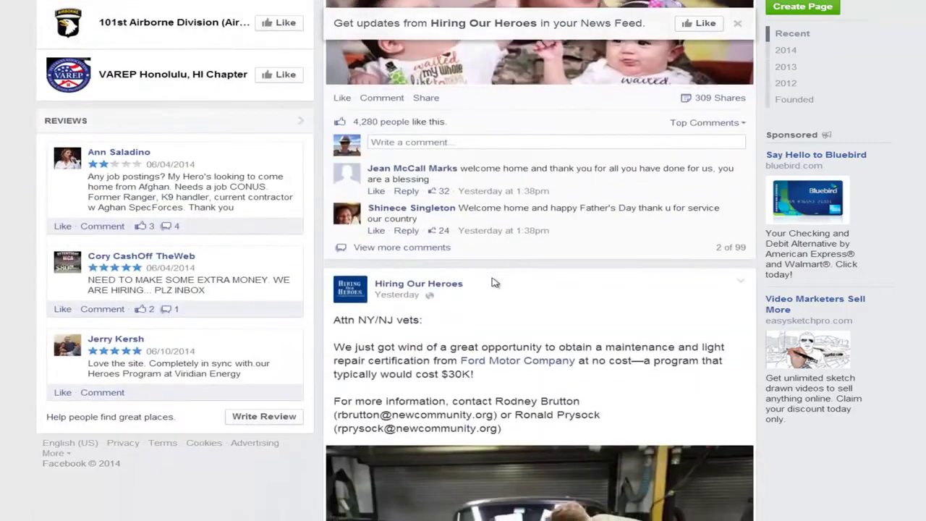
{"action": "scroll", "coordinate": [492, 284], "scroll_direction": "up", "scroll_amount": 1}
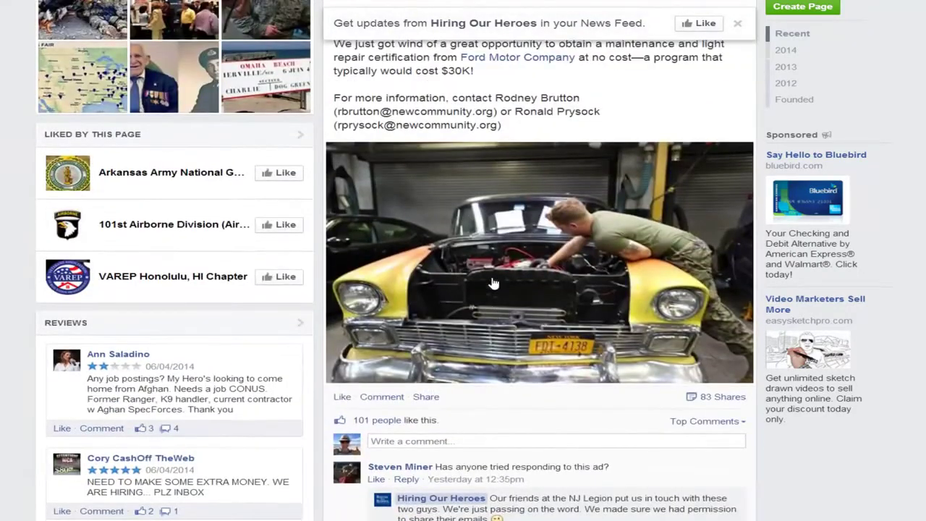
Outline the car repair photo on the Hiring Our Heroes page in red and clear the mark
{"action": "mouse_move", "coordinate": [734, 177]}
{"action": "left_mouse_down"}
{"action": "mouse_move", "coordinate": [485, 147]}
{"action": "mouse_move", "coordinate": [370, 243]}
{"action": "mouse_move", "coordinate": [397, 351]}
{"action": "mouse_move", "coordinate": [666, 356]}
{"action": "mouse_move", "coordinate": [729, 159]}
{"action": "mouse_move", "coordinate": [417, 154]}
{"action": "left_mouse_up"}
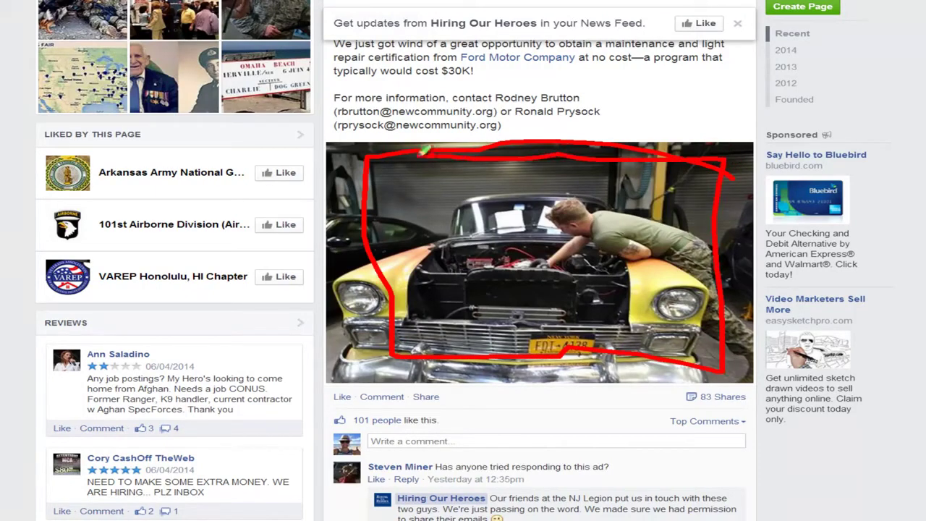
{"action": "key", "text": "Escape"}
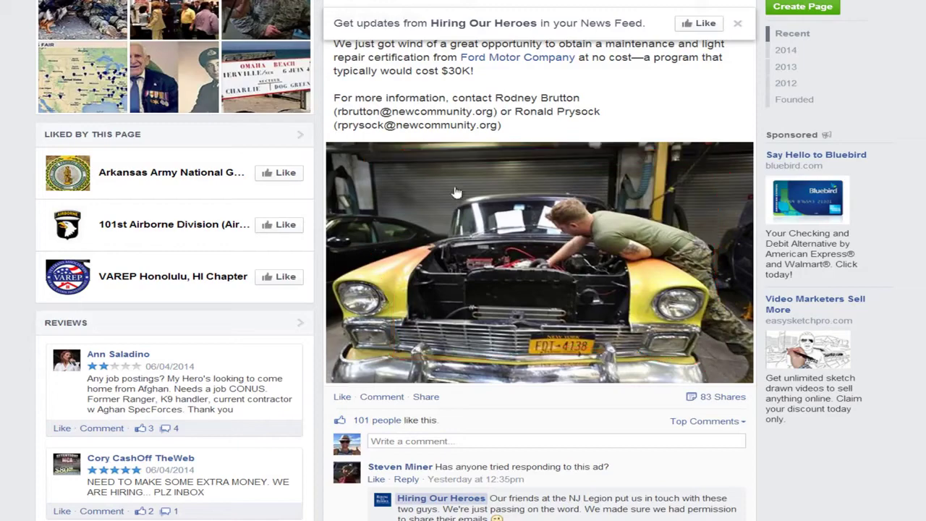
{"action": "scroll", "coordinate": [509, 233], "scroll_direction": "down", "scroll_amount": 1}
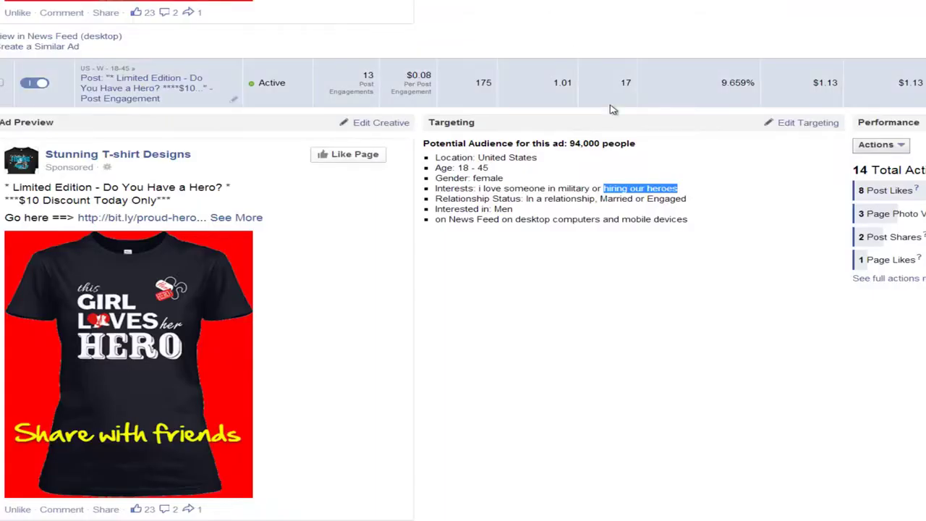
Take the interest i love someone in military from the ad's targeting, search Facebook for it, and open the I love someone in the military website page
{"action": "left_click_drag", "start_coordinate": [591, 188], "coordinate": [476, 190]}
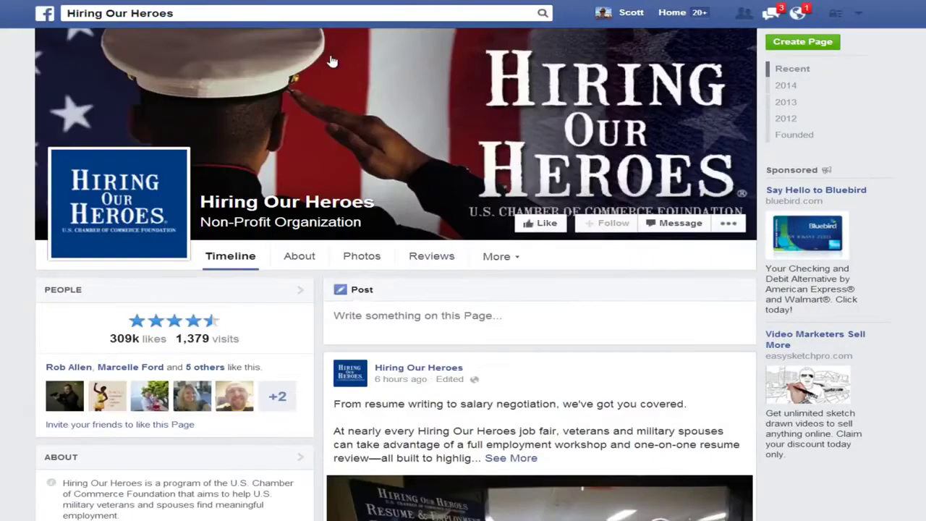
{"action": "left_click", "coordinate": [268, 10]}
{"action": "key", "text": "ctrl+v"}
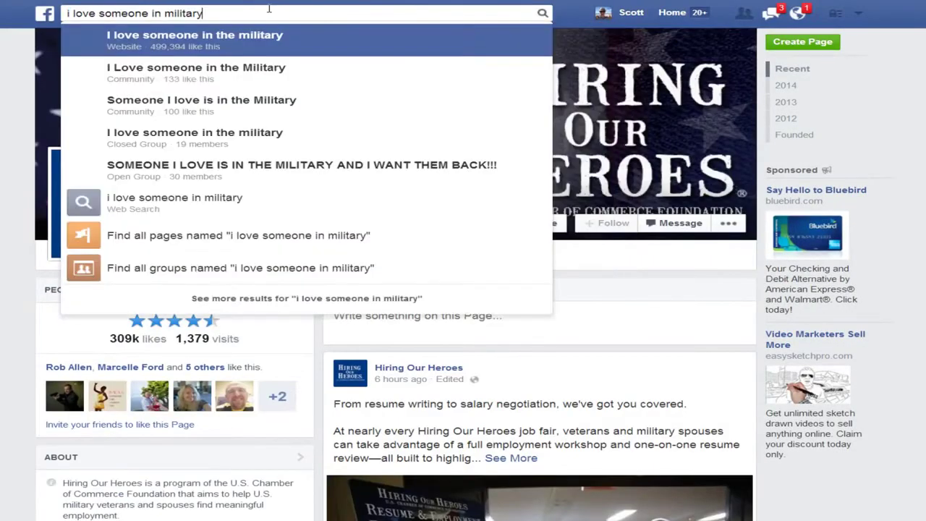
{"action": "left_click", "coordinate": [263, 52]}
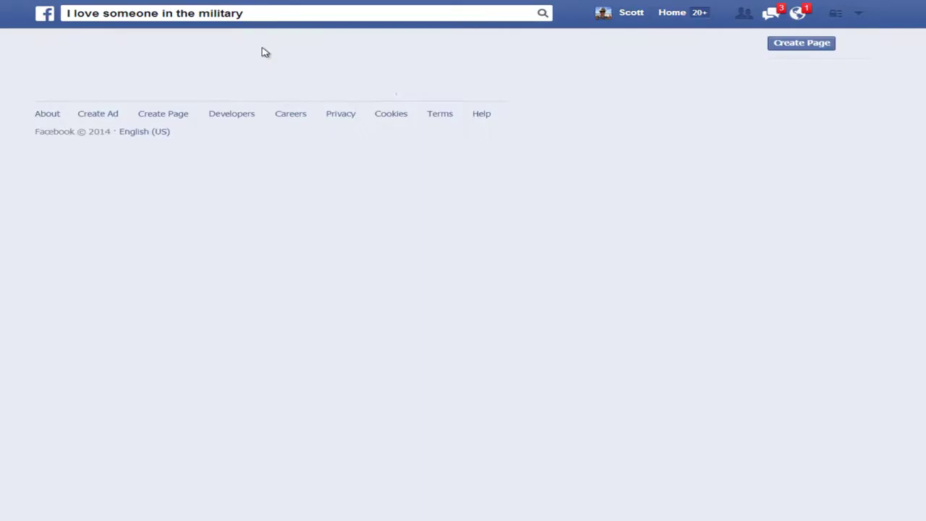
Look through the posts on the I love someone in the military page to judge their relevance to military wives
{"action": "scroll", "coordinate": [397, 324], "scroll_direction": "down", "scroll_amount": 1}
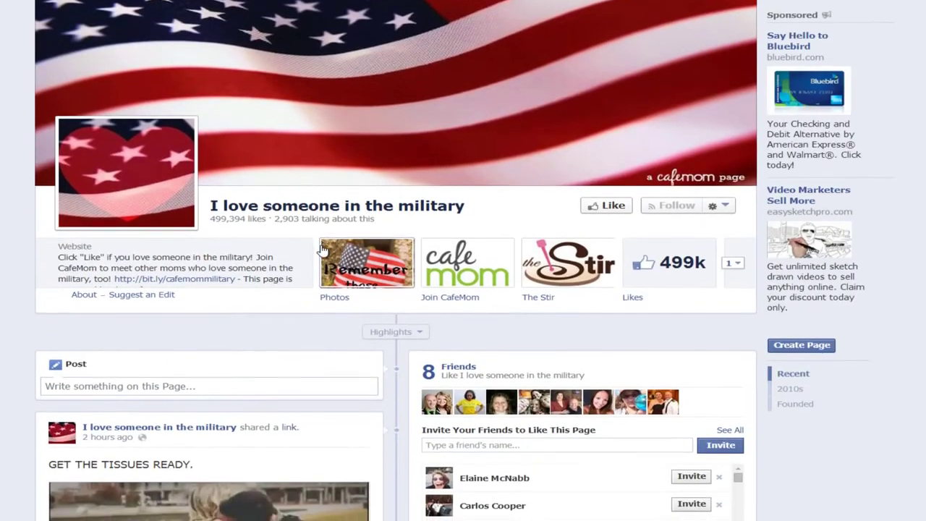
{"action": "scroll", "coordinate": [323, 250], "scroll_direction": "down", "scroll_amount": 3}
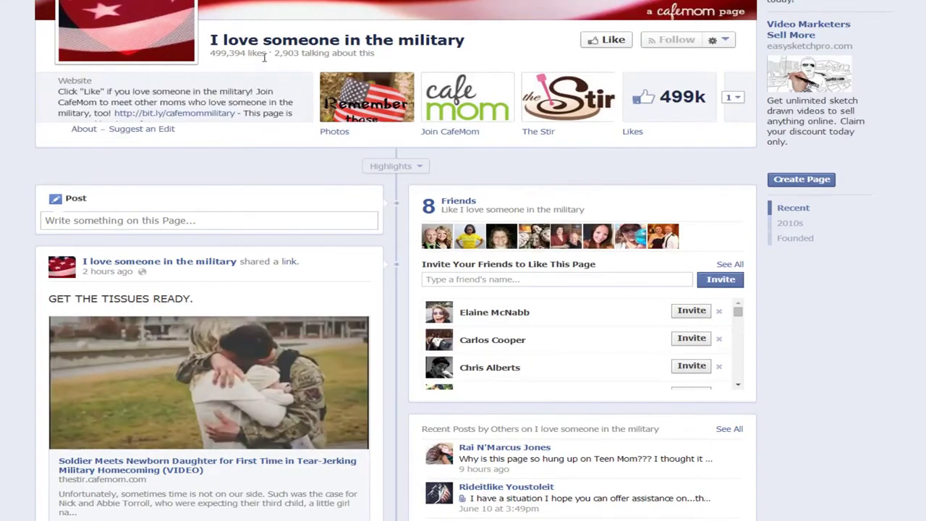
{"action": "scroll", "coordinate": [307, 105], "scroll_direction": "down", "scroll_amount": 10}
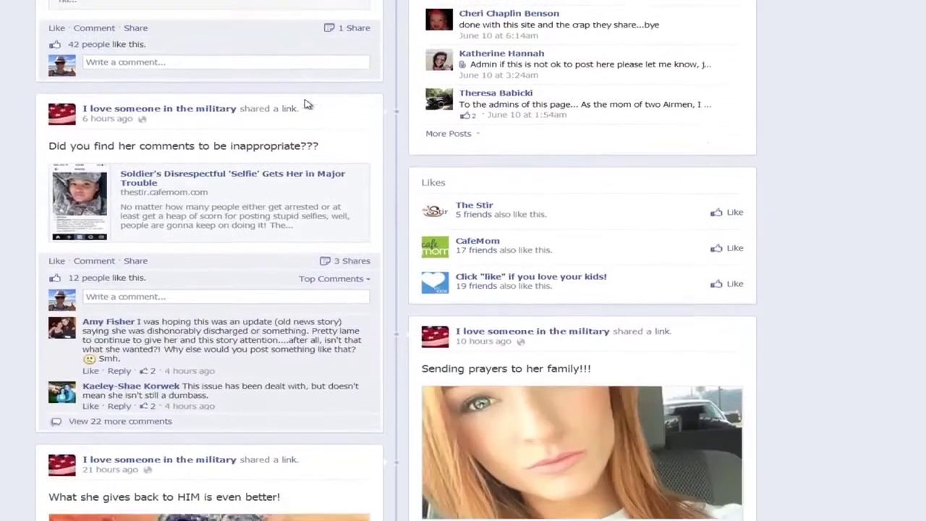
{"action": "scroll", "coordinate": [305, 103], "scroll_direction": "down", "scroll_amount": 3}
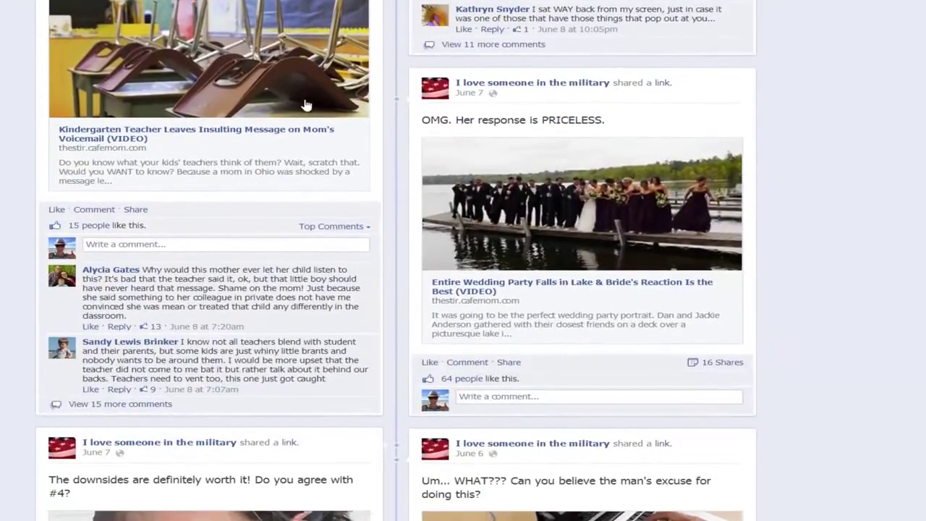
{"action": "scroll", "coordinate": [307, 101], "scroll_direction": "down", "scroll_amount": 2}
{"action": "scroll", "coordinate": [306, 105], "scroll_direction": "down", "scroll_amount": 1}
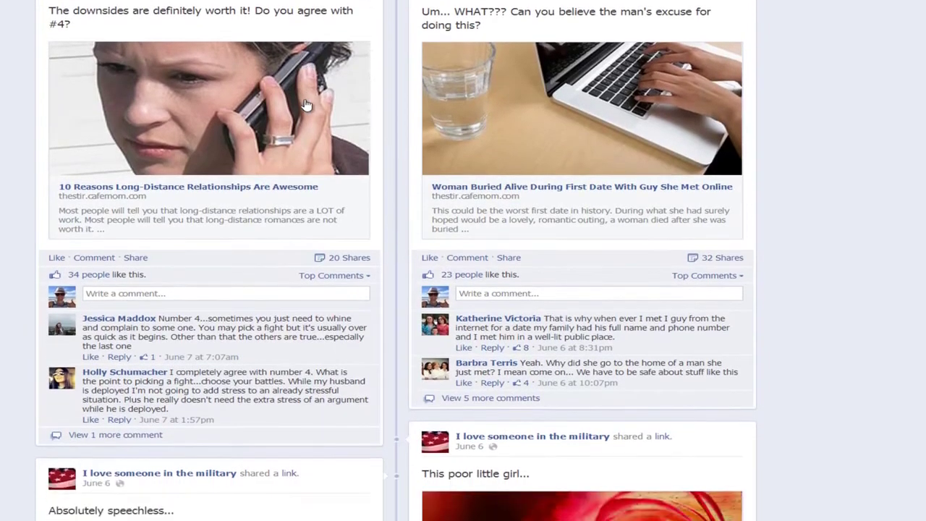
{"action": "scroll", "coordinate": [307, 105], "scroll_direction": "down", "scroll_amount": 3}
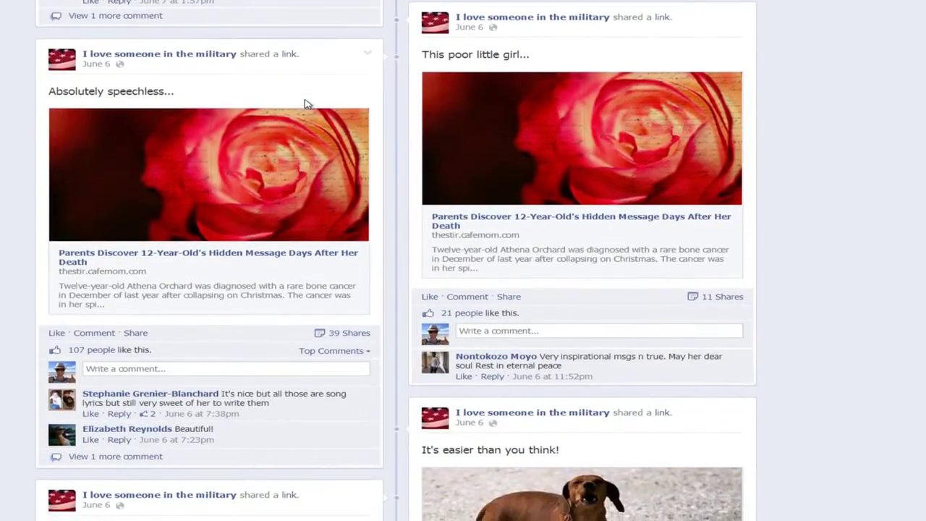
{"action": "scroll", "coordinate": [307, 105], "scroll_direction": "down", "scroll_amount": 5}
{"action": "scroll", "coordinate": [307, 105], "scroll_direction": "up", "scroll_amount": 15}
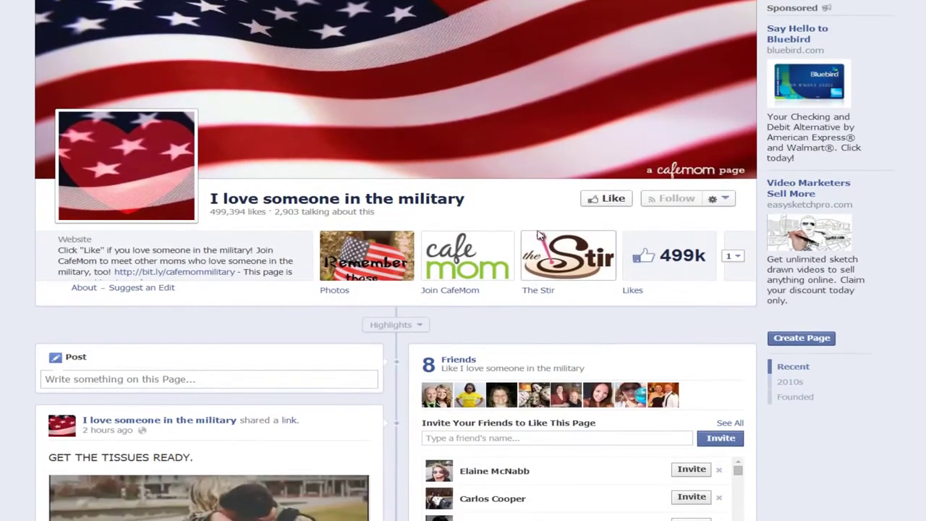
Highlight the title of the I love someone in the military page and return to the Page Likes list in Audience Insights
{"action": "left_click_drag", "start_coordinate": [464, 198], "coordinate": [213, 193]}
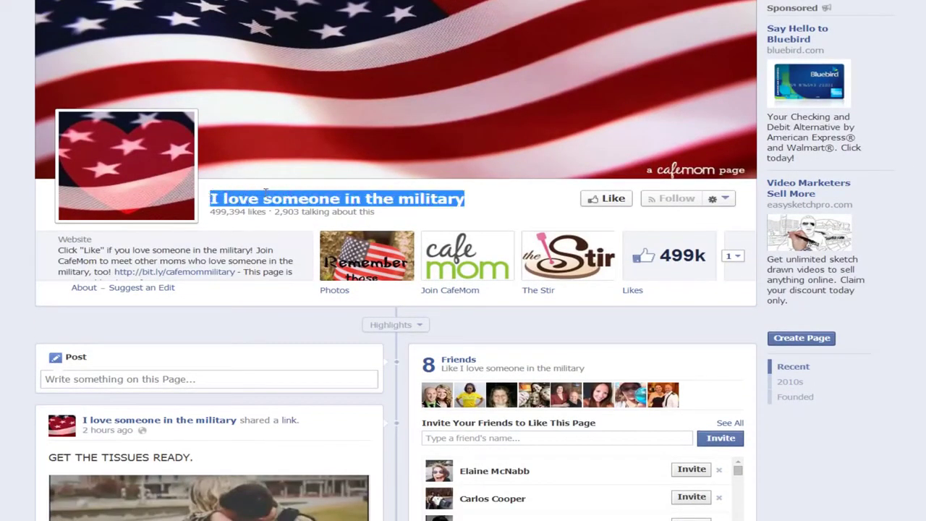
{"action": "left_click", "coordinate": [404, 204]}
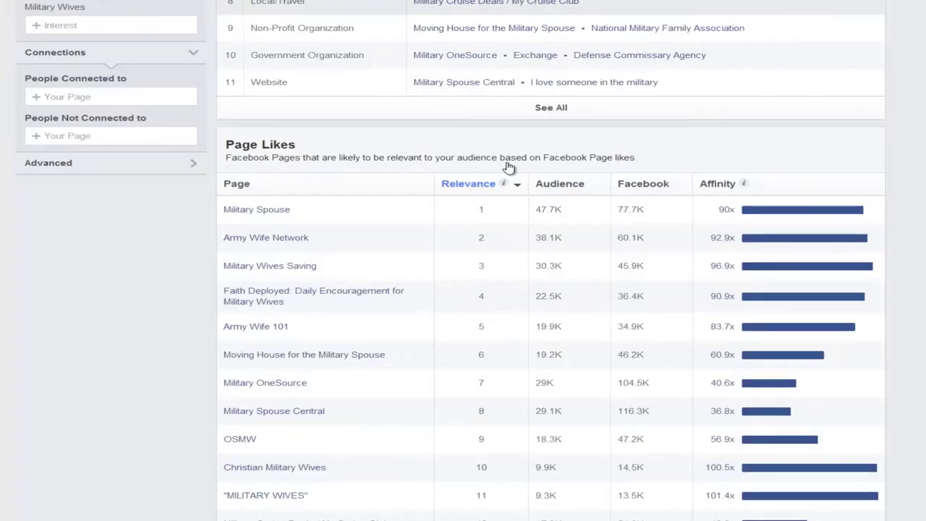
{"action": "scroll", "coordinate": [434, 201], "scroll_direction": "down", "scroll_amount": 2}
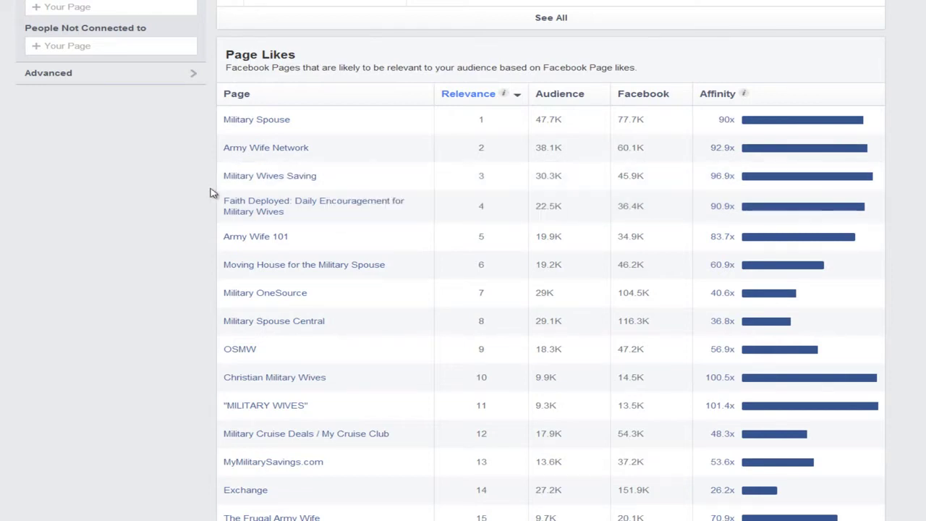
Look over the Page Likes and Top Categories lists, and add the interest i love someone in military to the audience
{"action": "scroll", "coordinate": [269, 319], "scroll_direction": "down", "scroll_amount": 3}
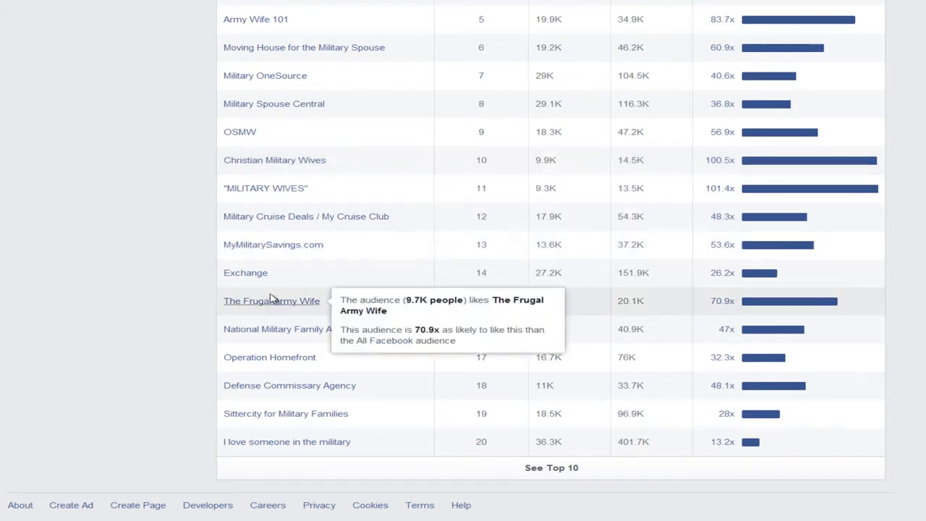
{"action": "scroll", "coordinate": [352, 327], "scroll_direction": "up", "scroll_amount": 1}
{"action": "scroll", "coordinate": [352, 327], "scroll_direction": "up", "scroll_amount": 10}
{"action": "scroll", "coordinate": [352, 327], "scroll_direction": "down", "scroll_amount": 1}
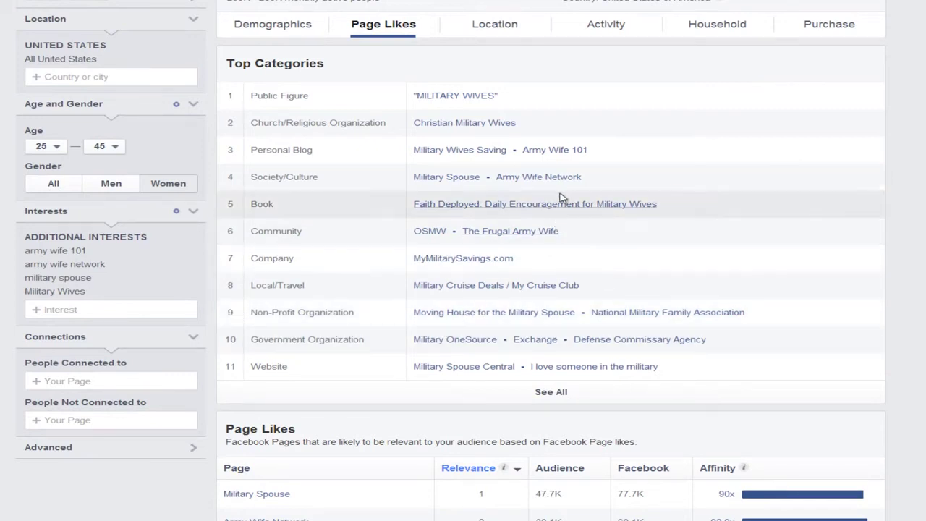
{"action": "scroll", "coordinate": [506, 137], "scroll_direction": "down", "scroll_amount": 4}
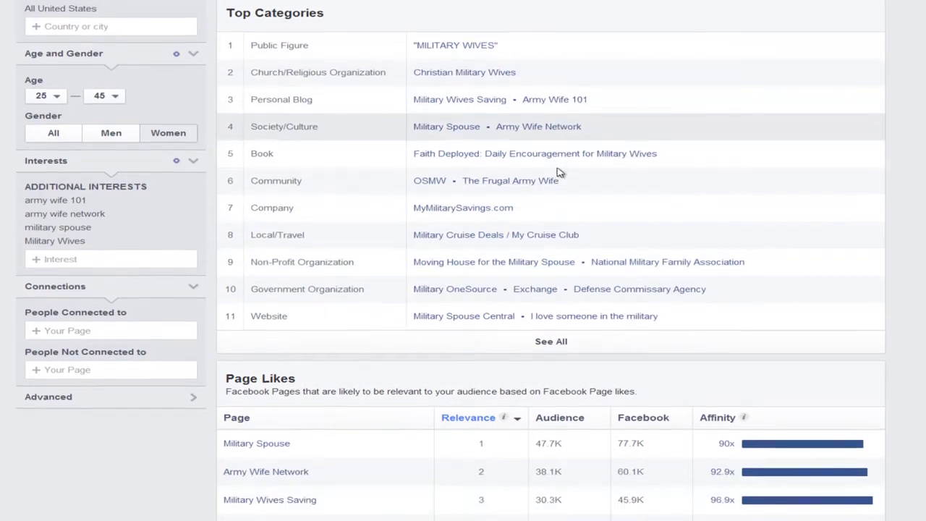
{"action": "scroll", "coordinate": [559, 172], "scroll_direction": "up", "scroll_amount": 3}
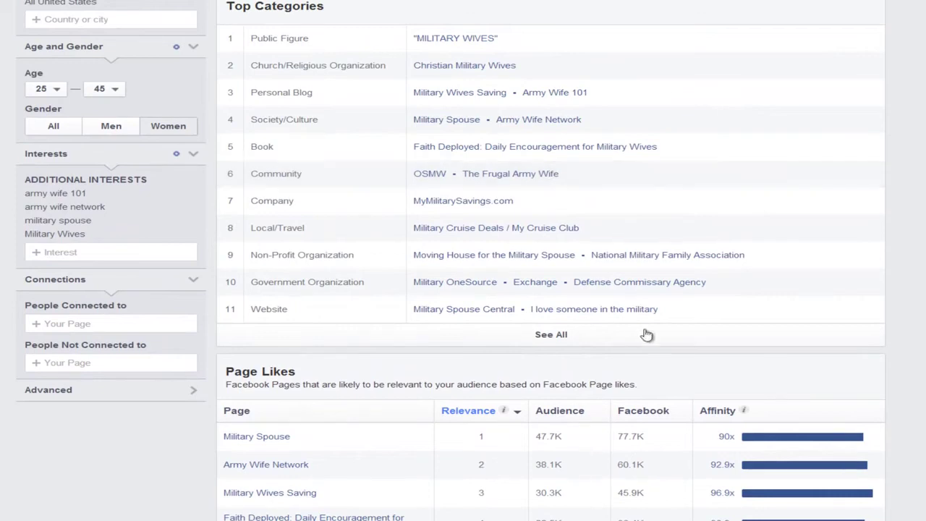
{"action": "left_click_drag", "start_coordinate": [672, 308], "coordinate": [533, 316]}
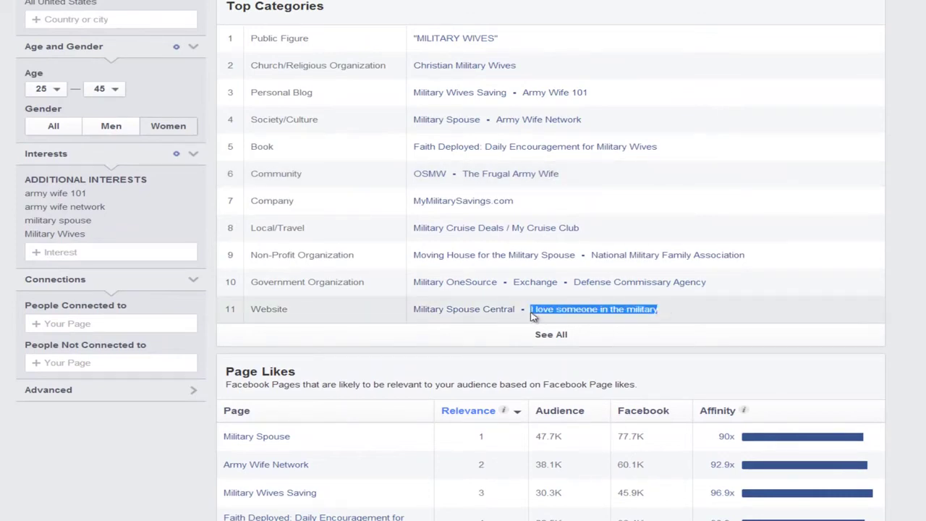
{"action": "left_click", "coordinate": [80, 252]}
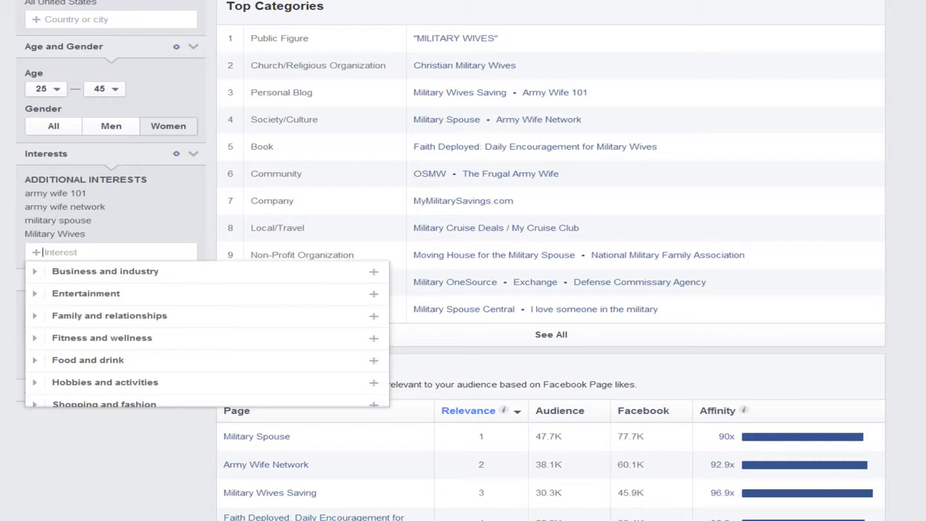
{"action": "type", "text": "love someone"}
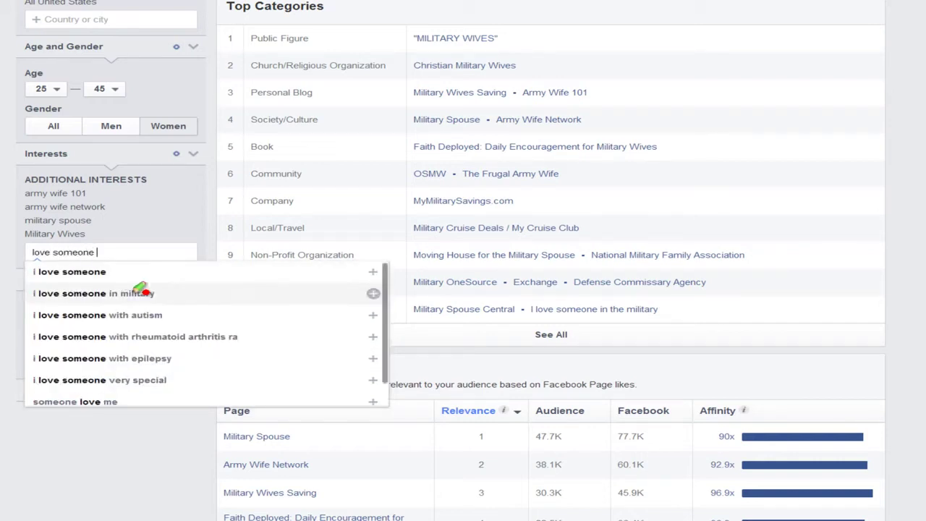
{"action": "left_click", "coordinate": [71, 302]}
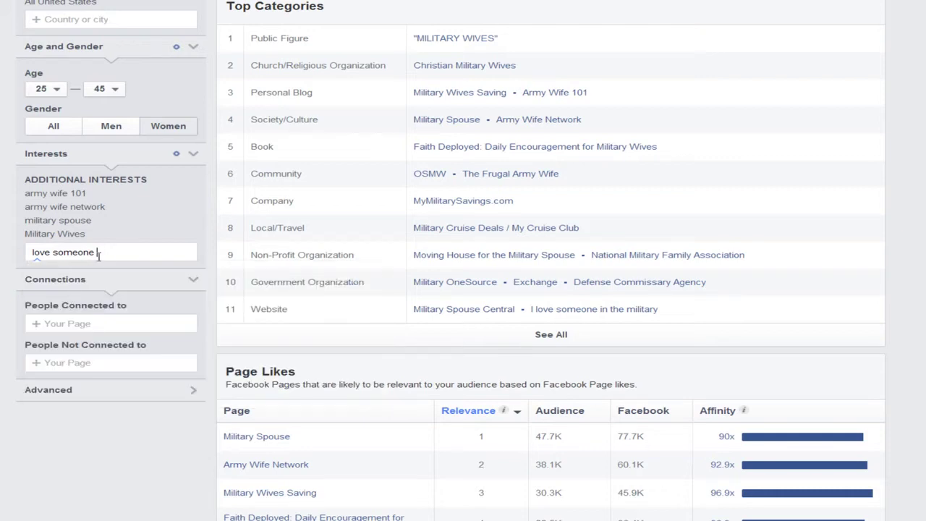
{"action": "type", "text": "in"}
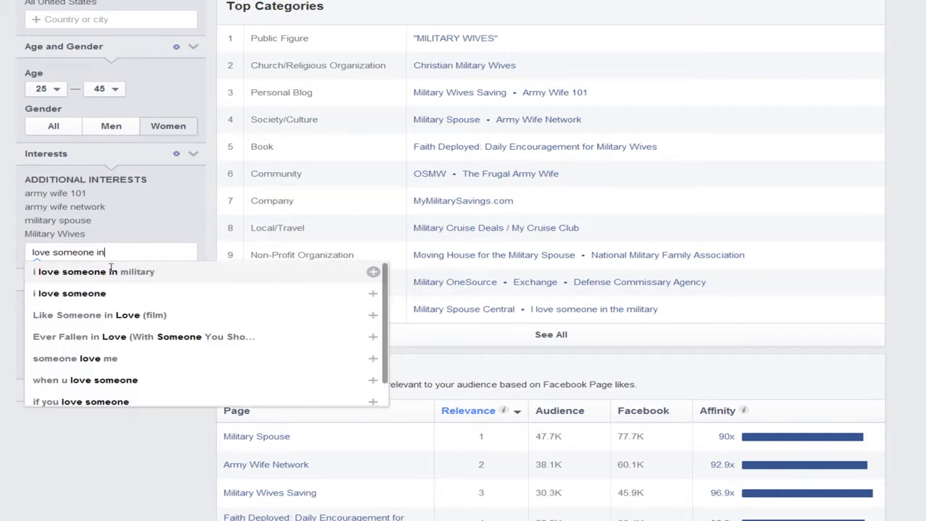
{"action": "left_click", "coordinate": [95, 272]}
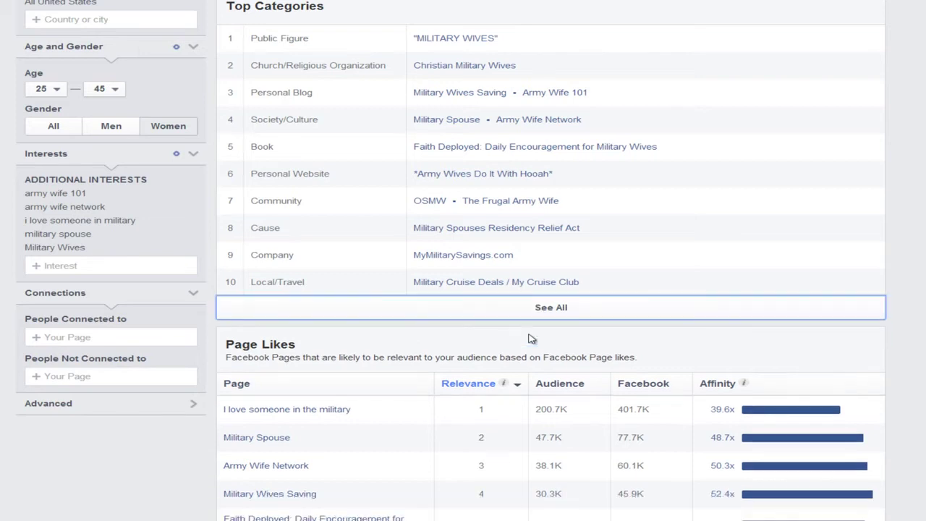
Expand the Top Categories list to show all categories for the audience
{"action": "left_click", "coordinate": [560, 310]}
{"action": "scroll", "coordinate": [608, 284], "scroll_direction": "up", "scroll_amount": 1}
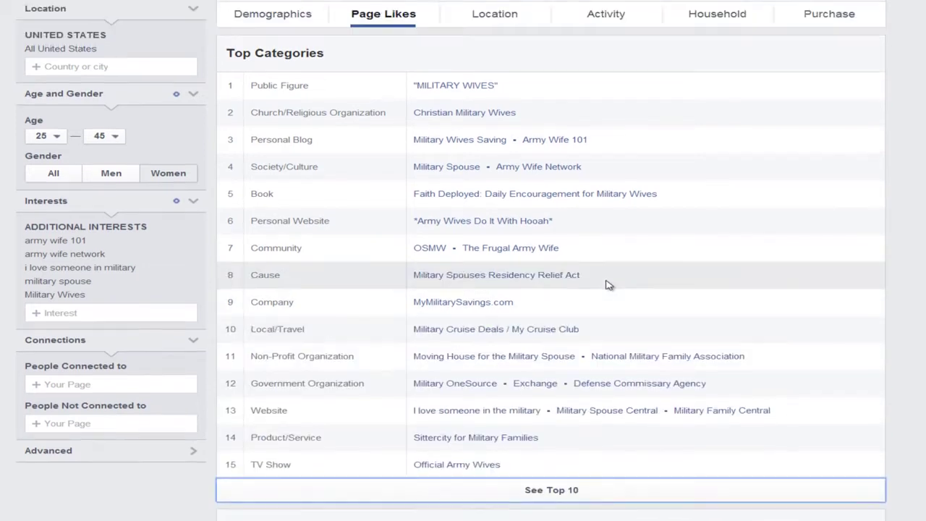
{"action": "scroll", "coordinate": [525, 109], "scroll_direction": "down", "scroll_amount": 1}
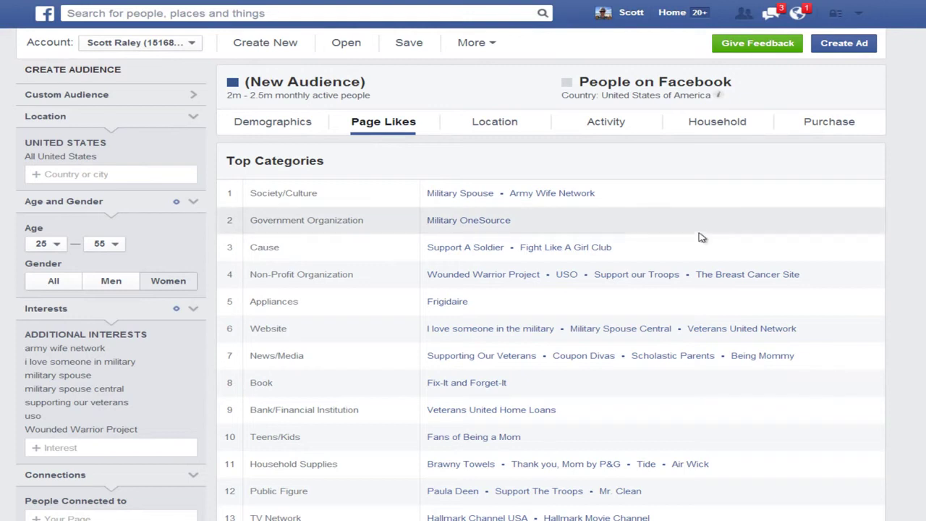
Examine the full Top Categories and Page Likes lists for the women aged 25 to 55 audience with seven military interests
{"action": "scroll", "coordinate": [687, 181], "scroll_direction": "down", "scroll_amount": 3}
{"action": "scroll", "coordinate": [677, 136], "scroll_direction": "up", "scroll_amount": 1}
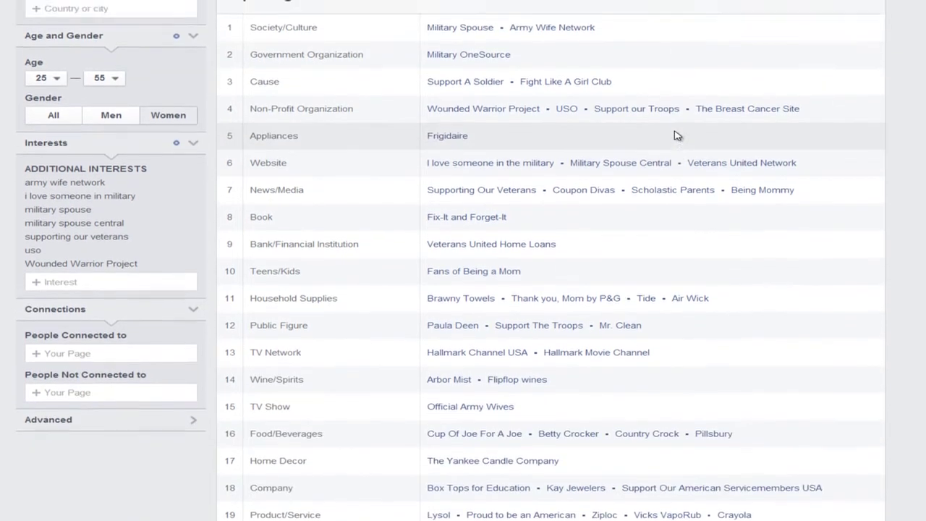
{"action": "scroll", "coordinate": [676, 136], "scroll_direction": "down", "scroll_amount": 2}
{"action": "scroll", "coordinate": [674, 137], "scroll_direction": "up", "scroll_amount": 2}
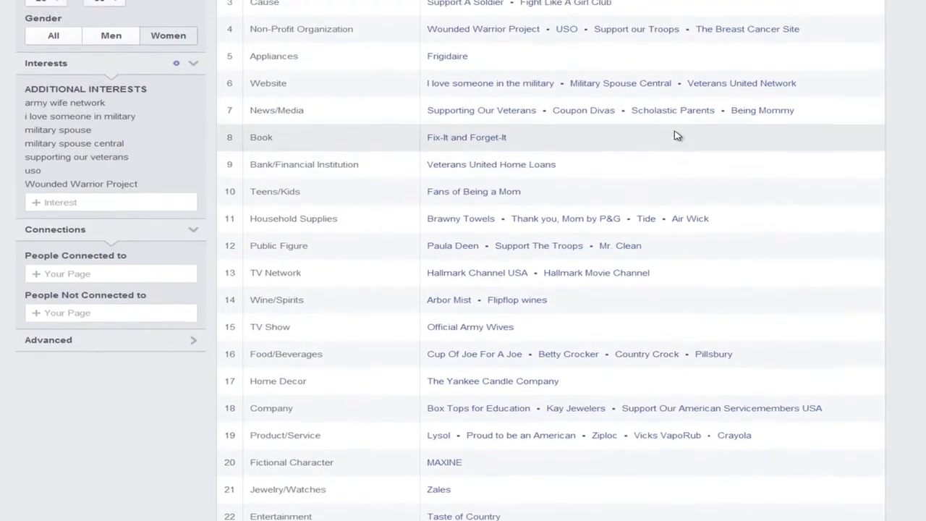
{"action": "scroll", "coordinate": [673, 137], "scroll_direction": "up", "scroll_amount": 2, "text": "ctrl"}
{"action": "scroll", "coordinate": [646, 141], "scroll_direction": "down", "scroll_amount": 6}
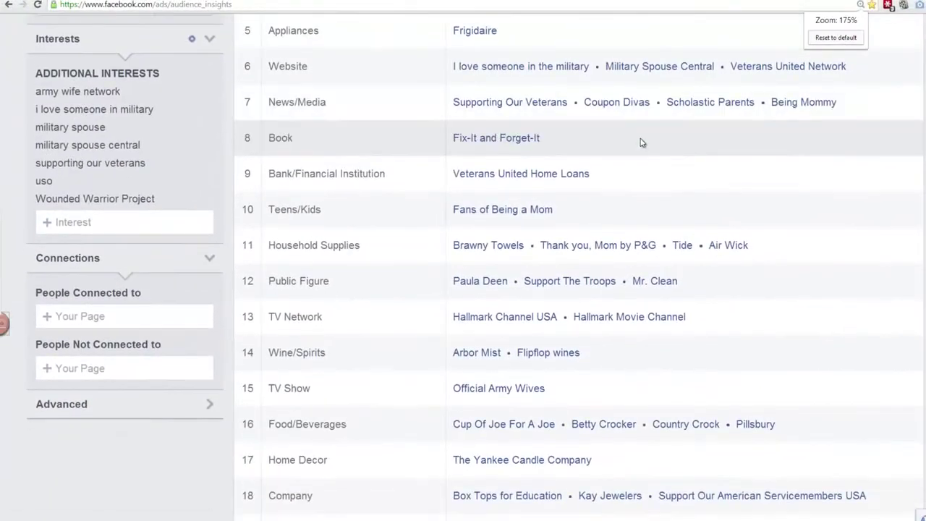
{"action": "scroll", "coordinate": [641, 142], "scroll_direction": "down", "scroll_amount": 4}
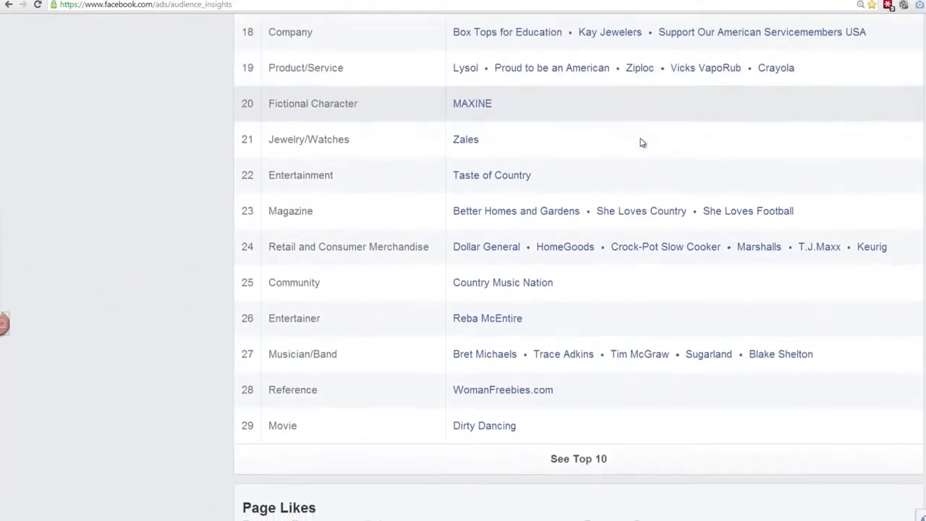
{"action": "scroll", "coordinate": [640, 143], "scroll_direction": "down", "scroll_amount": 3}
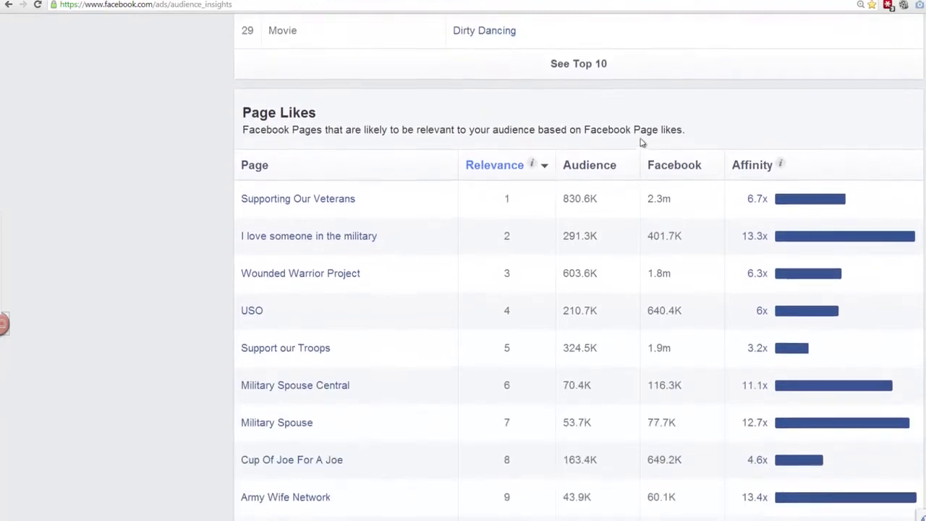
Underline the first four pages in the Page Likes list, from Supporting Our Veterans to USO, in red and clear the marks
{"action": "scroll", "coordinate": [641, 142], "scroll_direction": "down", "scroll_amount": 1}
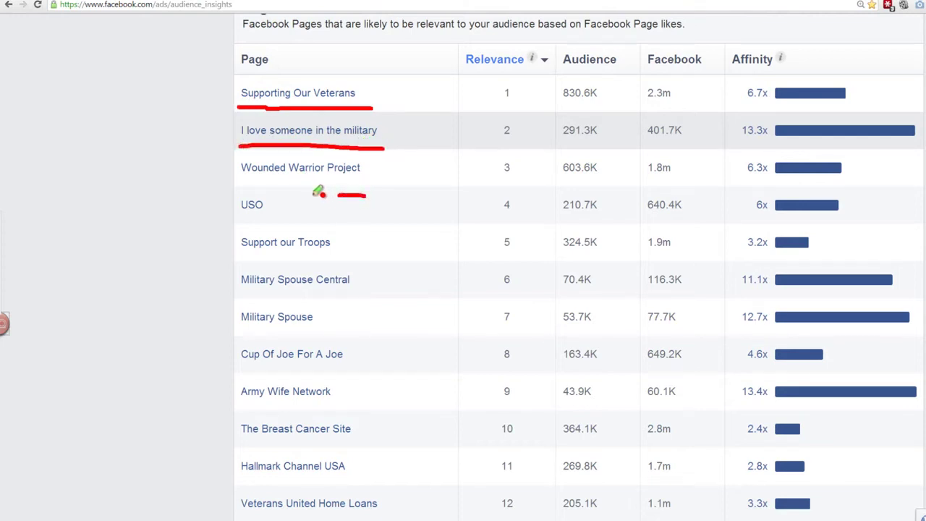
{"action": "left_click_drag", "start_coordinate": [300, 213], "coordinate": [239, 215]}
{"action": "key", "text": "Escape"}
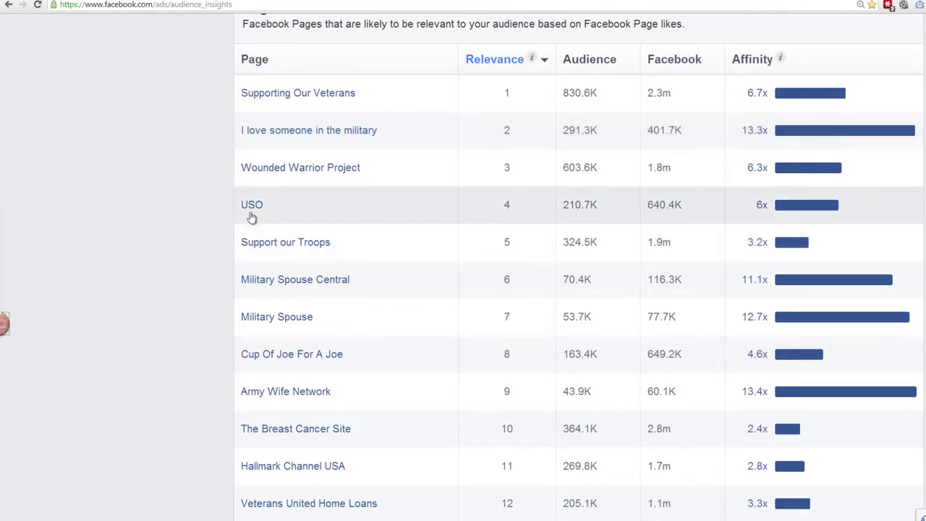
Open the USO page from the Page Likes list and look through its posts to judge their relevance to military wives
{"action": "left_click", "coordinate": [252, 205]}
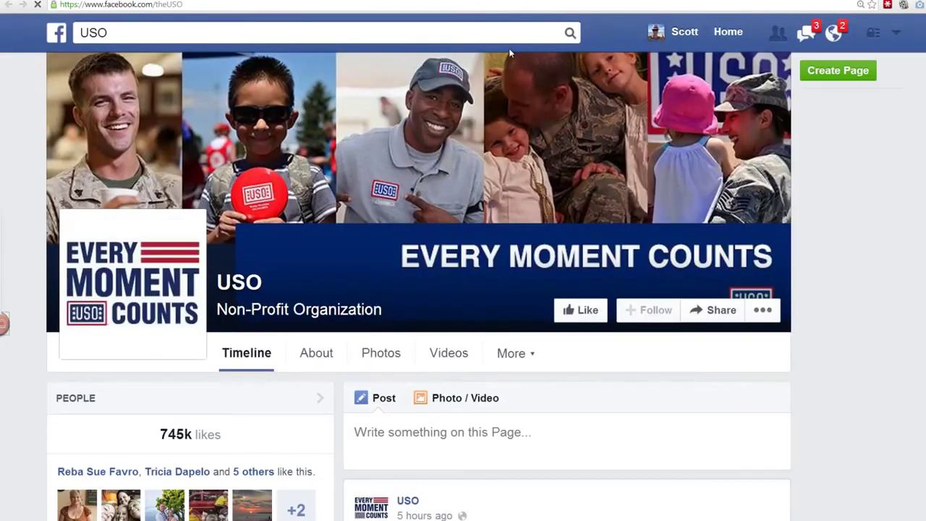
{"action": "key", "text": "ctrl+minus"}
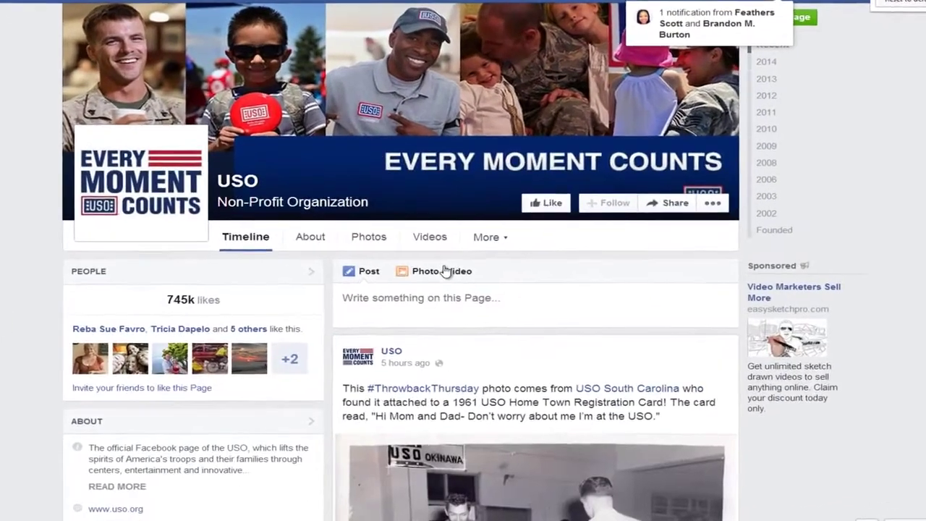
{"action": "scroll", "coordinate": [444, 270], "scroll_direction": "down", "scroll_amount": 10}
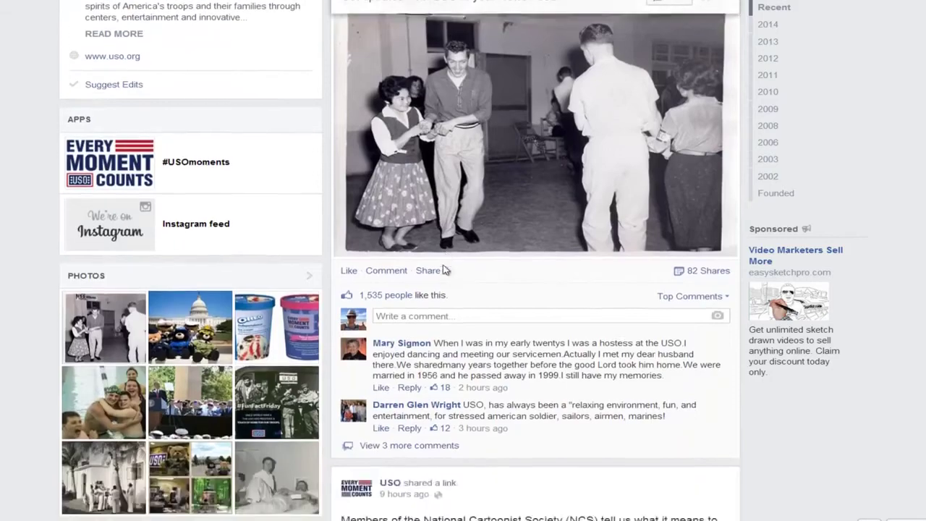
{"action": "scroll", "coordinate": [445, 270], "scroll_direction": "down", "scroll_amount": 5}
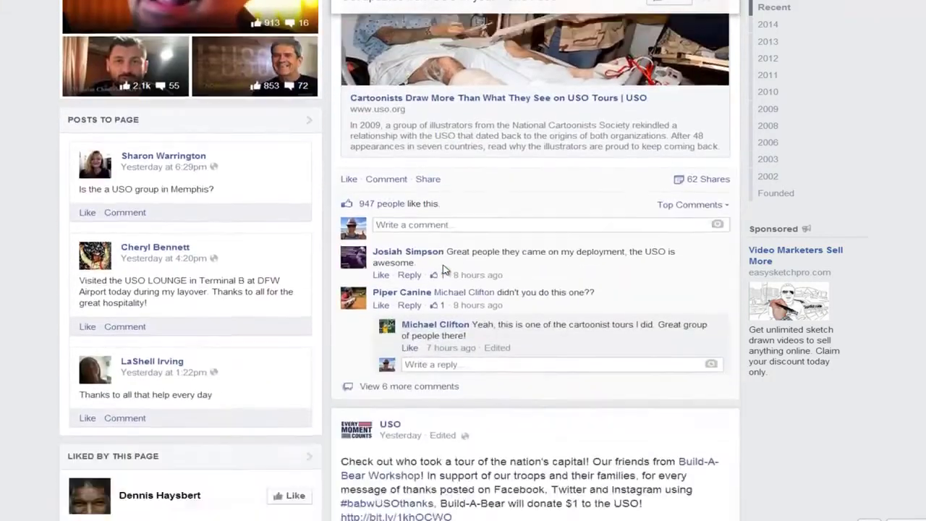
{"action": "scroll", "coordinate": [445, 271], "scroll_direction": "down", "scroll_amount": 10}
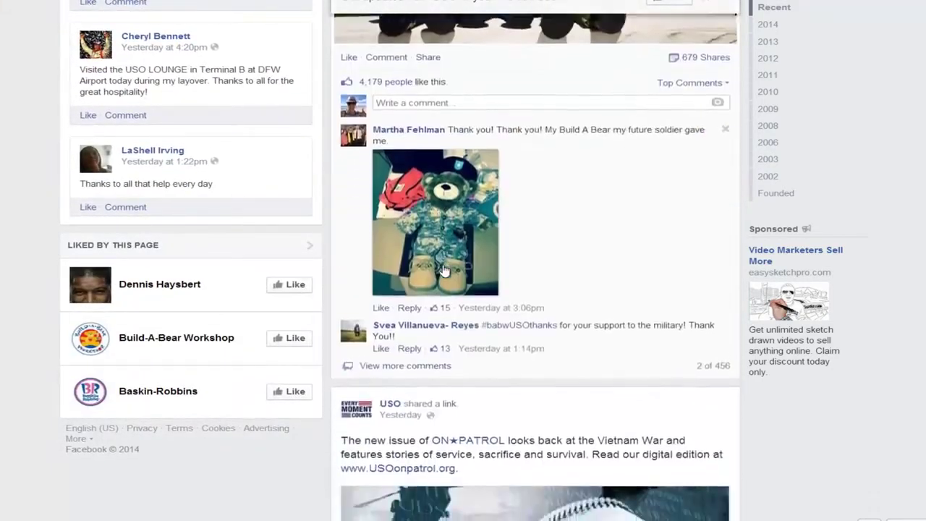
{"action": "scroll", "coordinate": [445, 271], "scroll_direction": "down", "scroll_amount": 2}
{"action": "scroll", "coordinate": [444, 271], "scroll_direction": "up", "scroll_amount": 2}
{"action": "scroll", "coordinate": [444, 270], "scroll_direction": "down", "scroll_amount": 8}
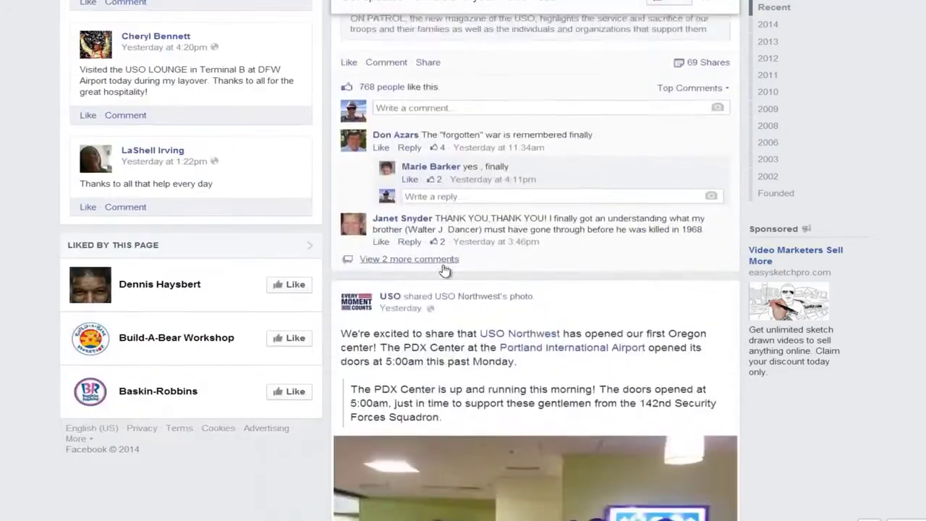
{"action": "scroll", "coordinate": [445, 271], "scroll_direction": "down", "scroll_amount": 15}
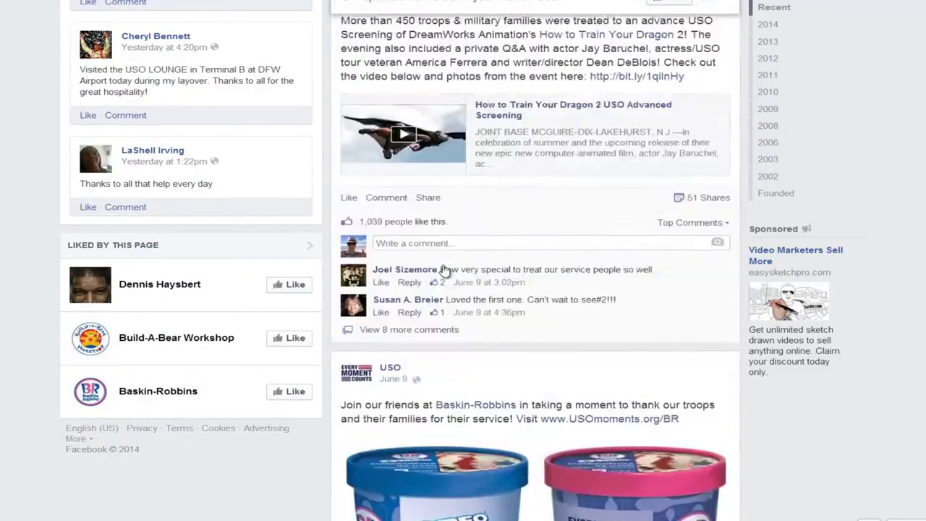
{"action": "scroll", "coordinate": [482, 382], "scroll_direction": "down", "scroll_amount": 9}
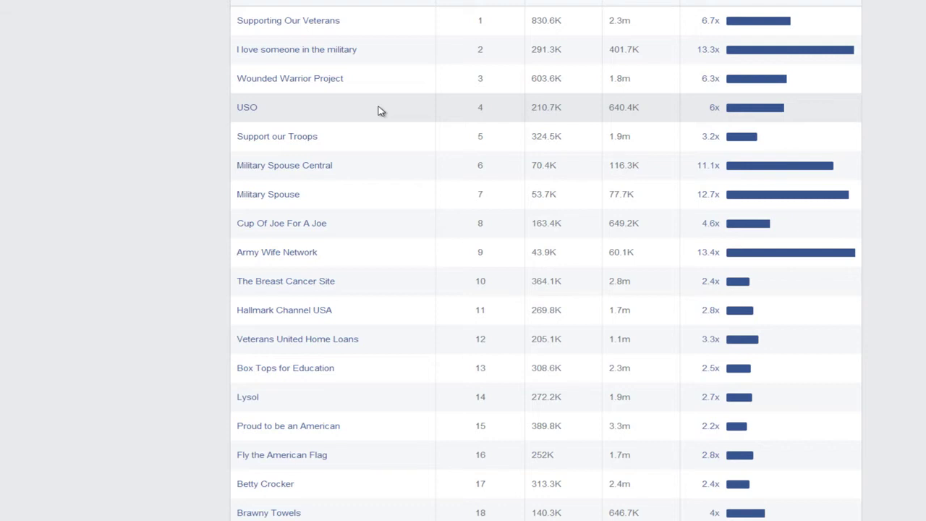
Return to the Page Likes list in Audience Insights and review its twenty most relevant pages
{"action": "scroll", "coordinate": [380, 110], "scroll_direction": "down", "scroll_amount": 3}
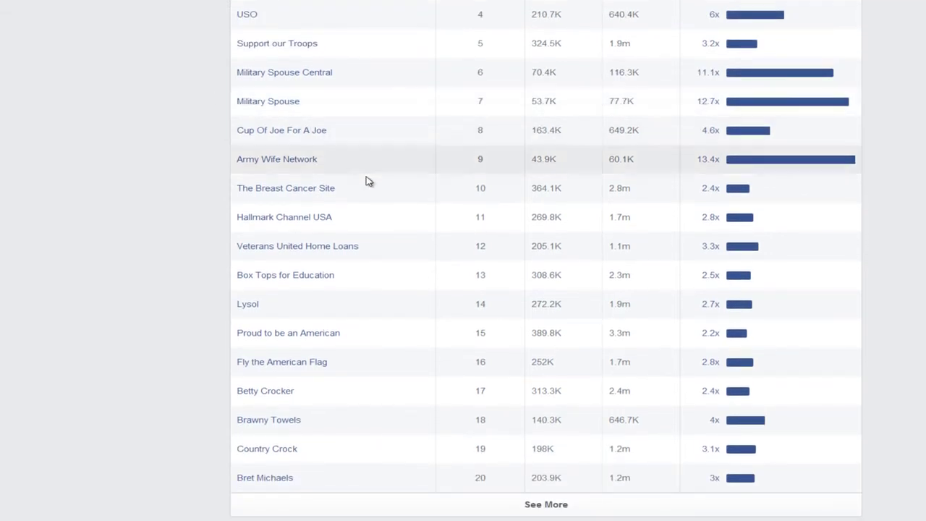
{"action": "scroll", "coordinate": [366, 180], "scroll_direction": "down", "scroll_amount": 1}
{"action": "scroll", "coordinate": [367, 181], "scroll_direction": "up", "scroll_amount": 5}
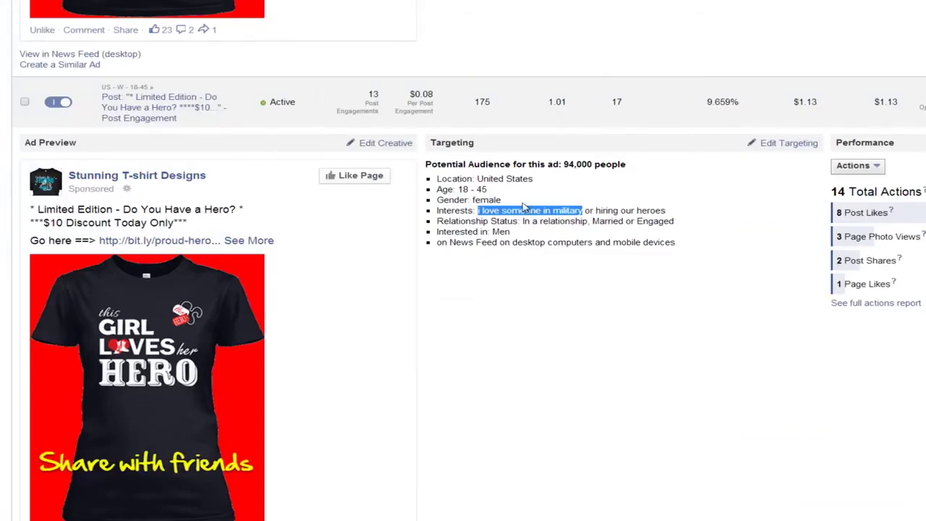
In the ads report, draw a red arrow from the HERO T-shirt ad's targeting to Create a Similar Ad, and start a similar ad
{"action": "scroll", "coordinate": [527, 233], "scroll_direction": "down", "scroll_amount": 4}
{"action": "left_click", "coordinate": [526, 233]}
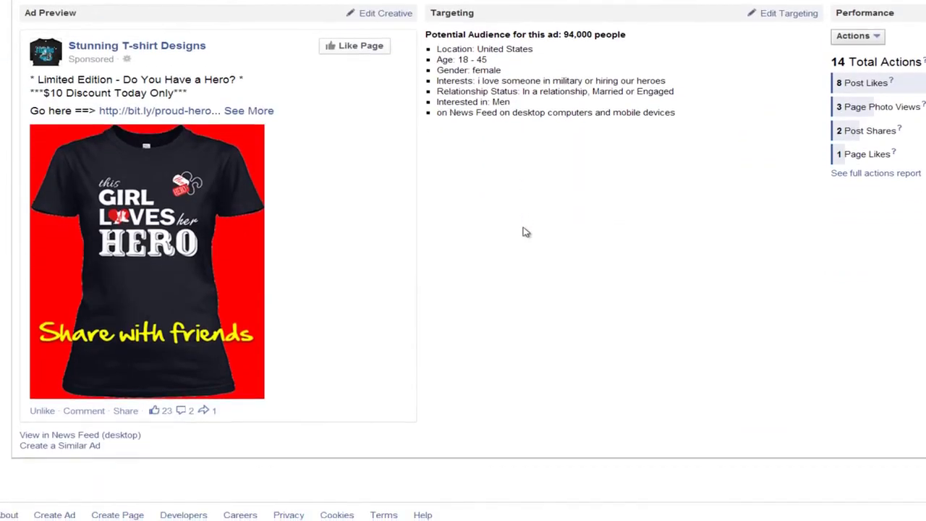
{"action": "scroll", "coordinate": [489, 241], "scroll_direction": "down", "scroll_amount": 1}
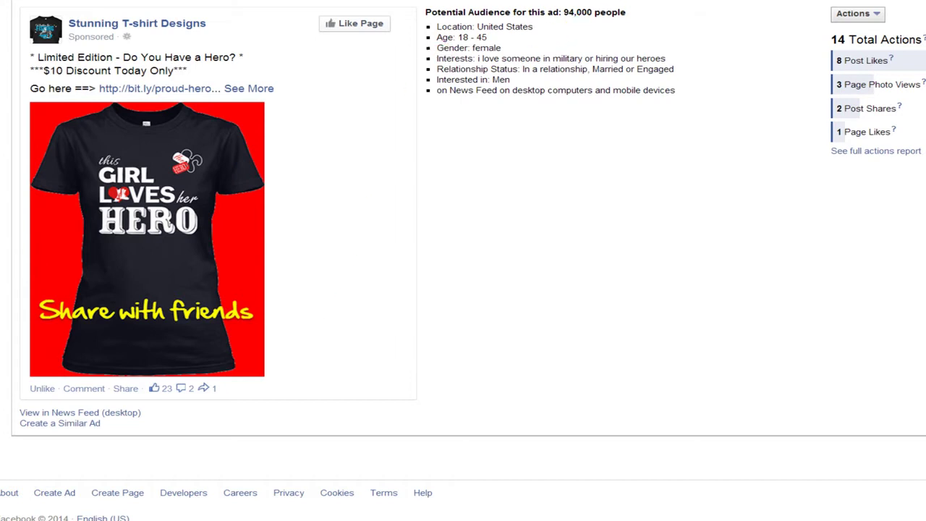
{"action": "mouse_move", "coordinate": [413, 0]}
{"action": "left_mouse_down"}
{"action": "mouse_move", "coordinate": [413, 112]}
{"action": "mouse_move", "coordinate": [449, 257]}
{"action": "mouse_move", "coordinate": [210, 389]}
{"action": "mouse_move", "coordinate": [130, 419]}
{"action": "mouse_move", "coordinate": [134, 394]}
{"action": "mouse_move", "coordinate": [116, 424]}
{"action": "mouse_move", "coordinate": [185, 450]}
{"action": "left_mouse_up"}
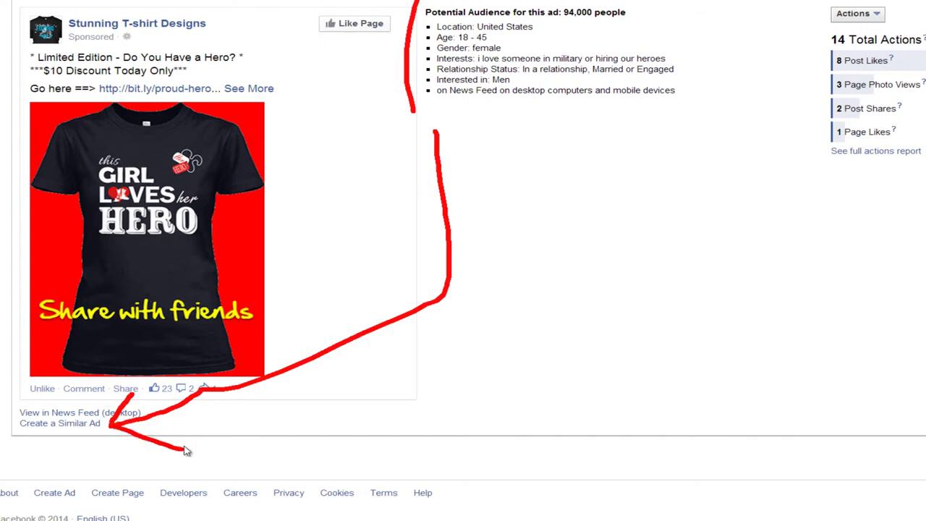
{"action": "left_click", "coordinate": [72, 424]}
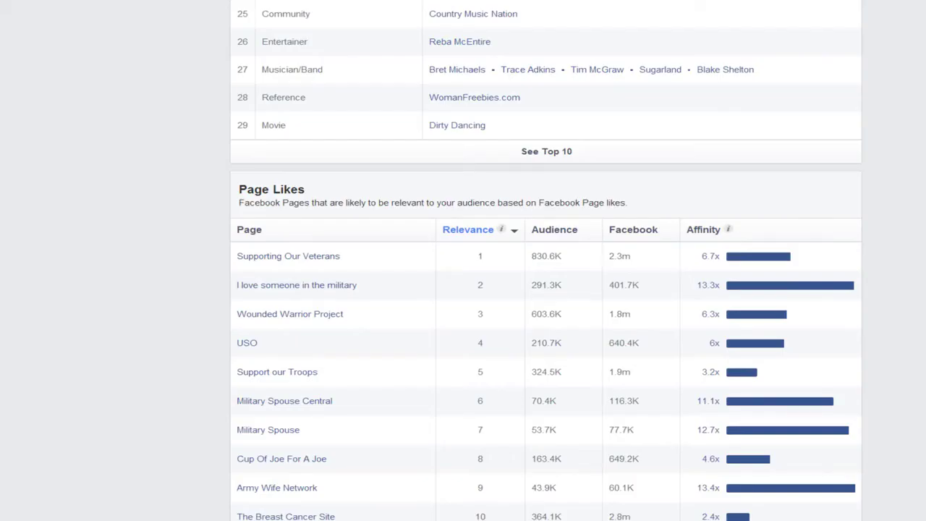
{"action": "scroll", "coordinate": [658, 87], "scroll_direction": "up", "scroll_amount": 5}
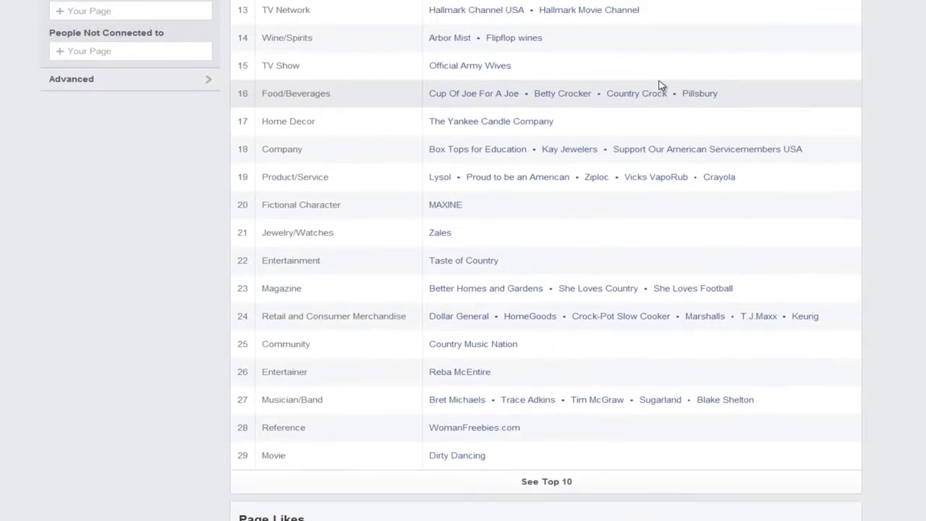
{"action": "scroll", "coordinate": [659, 85], "scroll_direction": "down", "scroll_amount": 3}
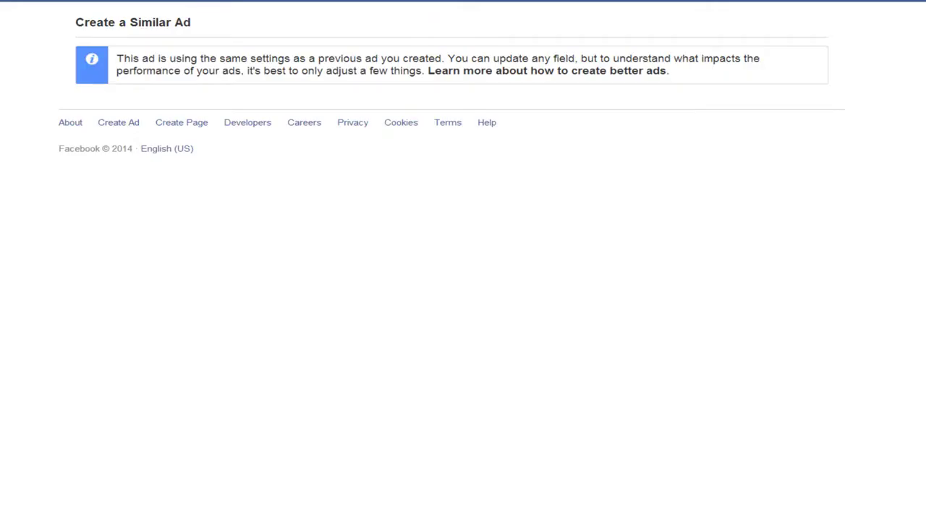
Set the minimum age of the similar ad's audience to 25
{"action": "scroll", "coordinate": [483, 167], "scroll_direction": "down", "scroll_amount": 8}
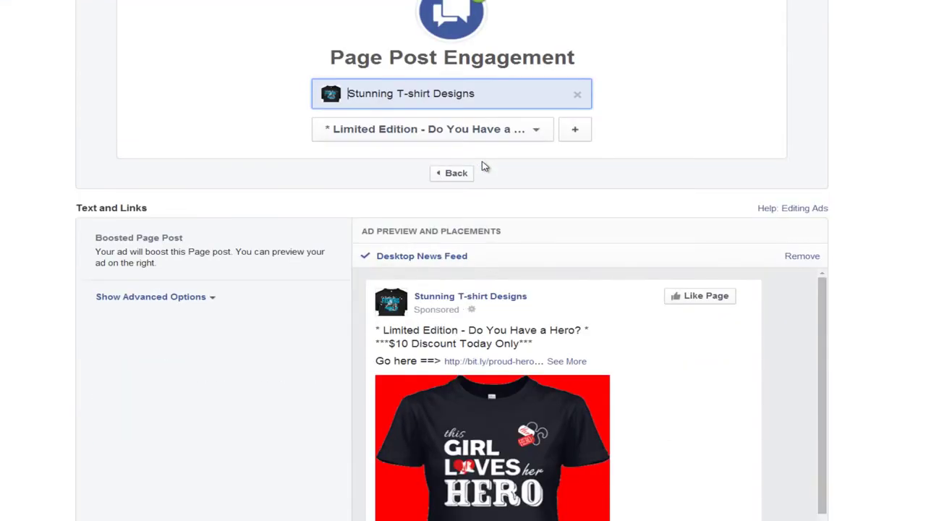
{"action": "scroll", "coordinate": [262, 149], "scroll_direction": "up", "scroll_amount": 4}
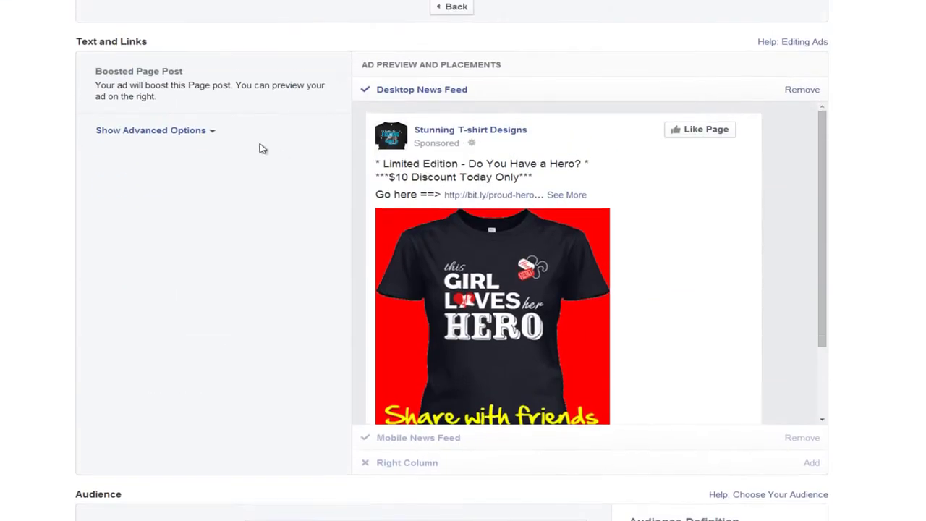
{"action": "left_click", "coordinate": [171, 132]}
{"action": "scroll", "coordinate": [3, 132], "scroll_direction": "down", "scroll_amount": 7}
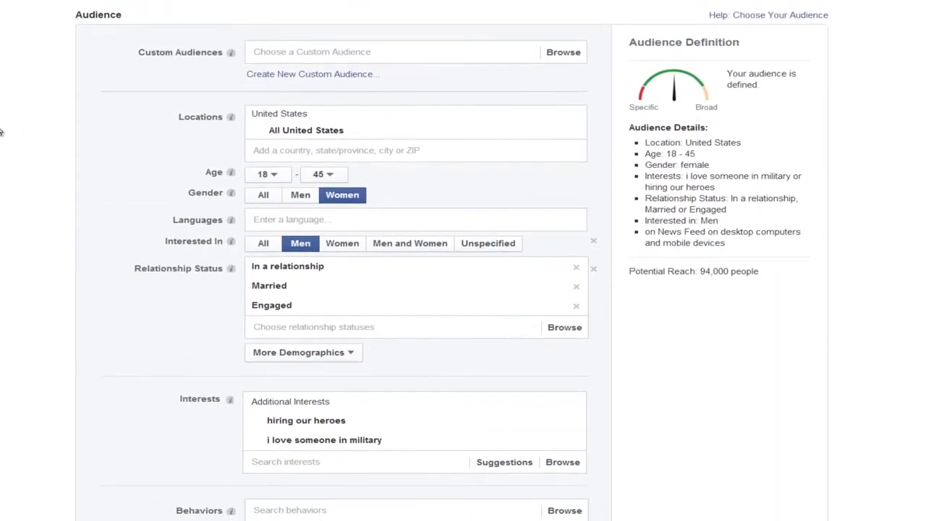
{"action": "scroll", "coordinate": [1, 131], "scroll_direction": "down", "scroll_amount": 2}
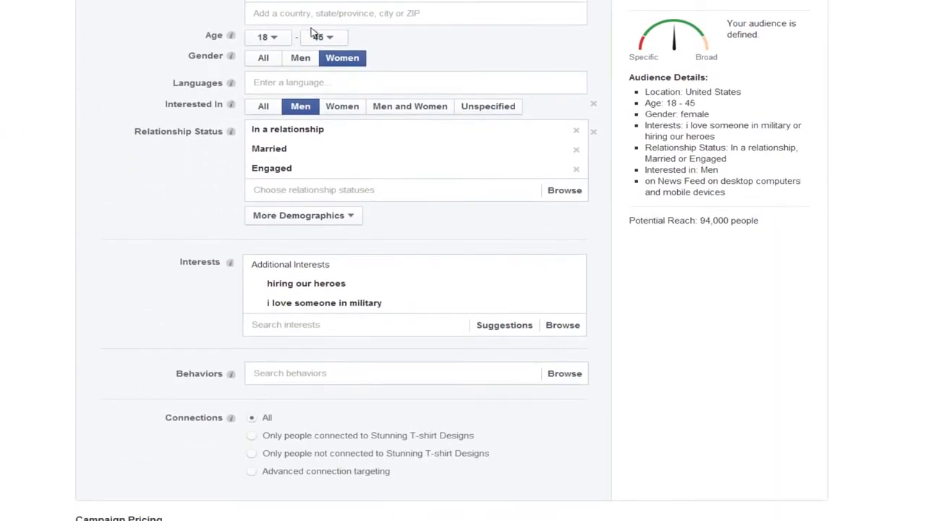
{"action": "left_click", "coordinate": [272, 38]}
{"action": "scroll", "coordinate": [268, 116], "scroll_direction": "down", "scroll_amount": 2}
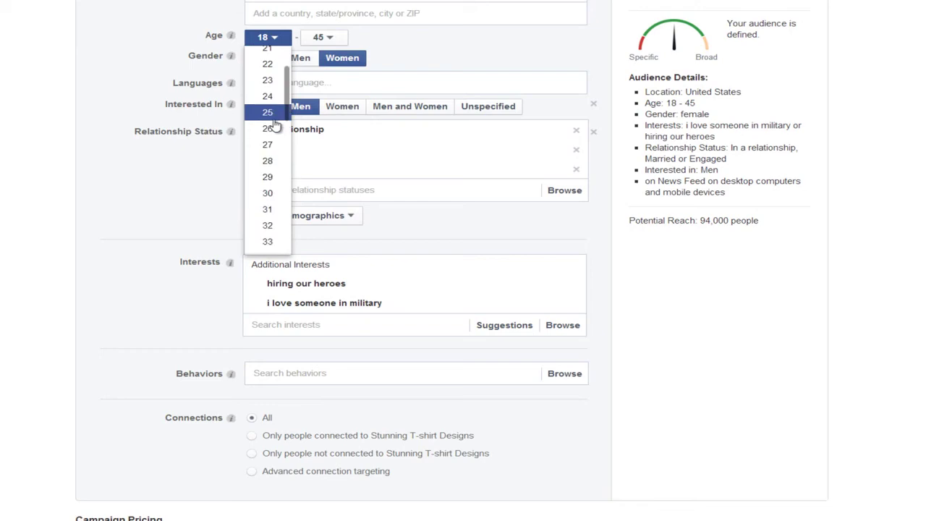
{"action": "left_click", "coordinate": [266, 98]}
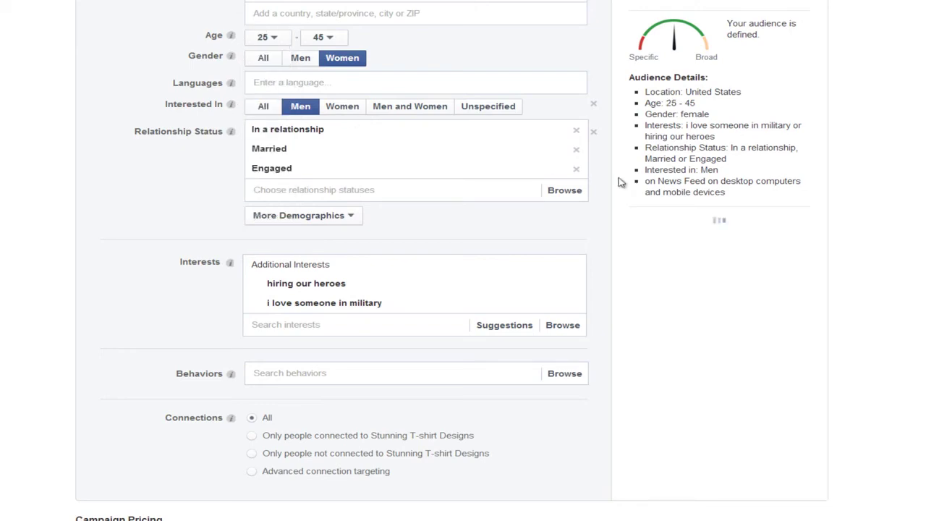
Switch the campaign pricing from the existing ad set to creating a new ad set
{"action": "scroll", "coordinate": [791, 338], "scroll_direction": "down", "scroll_amount": 5}
{"action": "scroll", "coordinate": [816, 298], "scroll_direction": "up", "scroll_amount": 1}
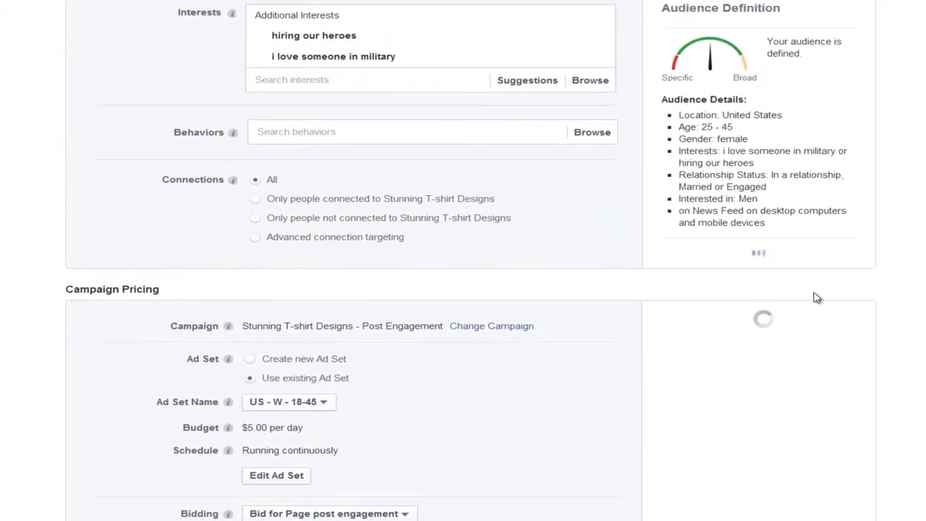
{"action": "scroll", "coordinate": [816, 299], "scroll_direction": "down", "scroll_amount": 2}
{"action": "scroll", "coordinate": [651, 307], "scroll_direction": "down", "scroll_amount": 1}
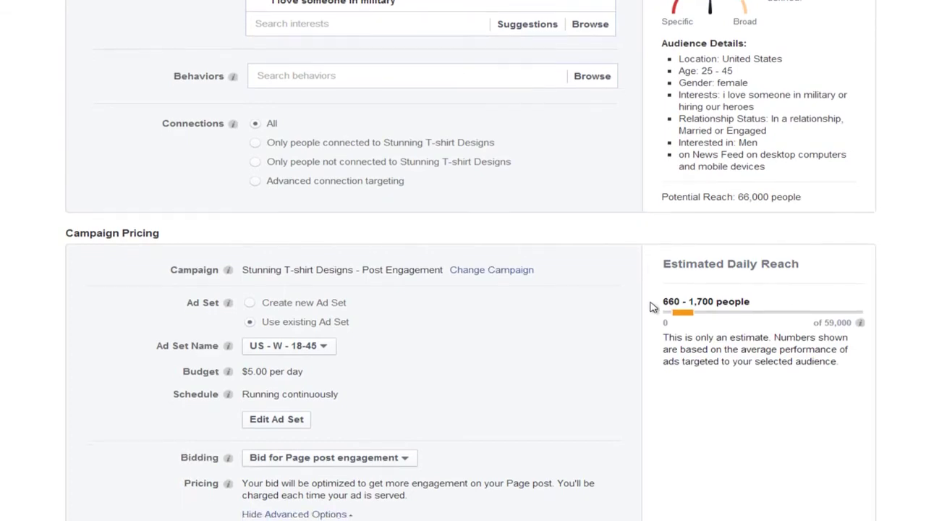
{"action": "left_click", "coordinate": [250, 283]}
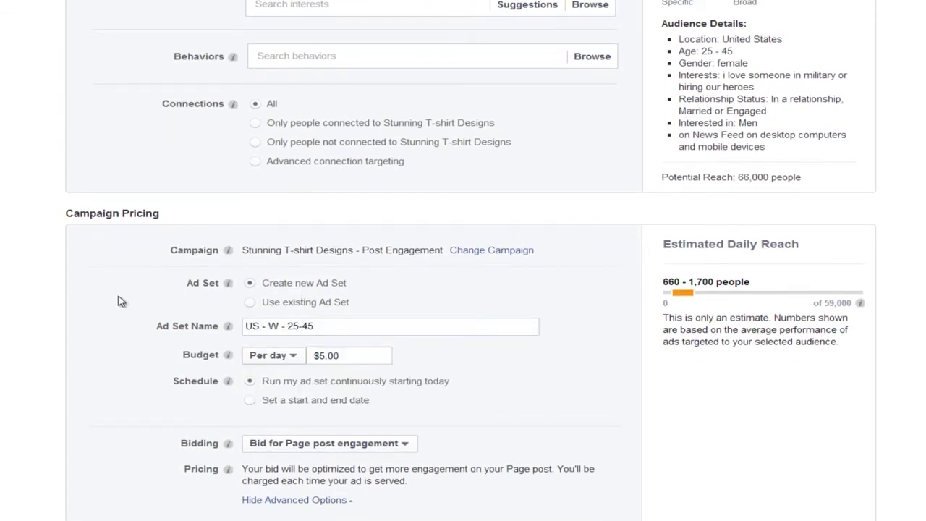
{"action": "scroll", "coordinate": [365, 348], "scroll_direction": "down", "scroll_amount": 3}
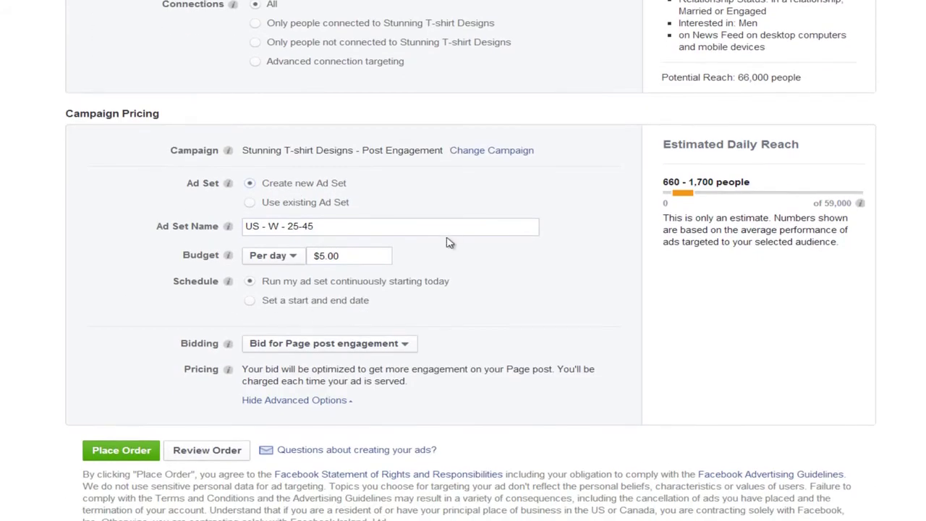
Underline the hiring our heroes interest in red, and remove both hiring our heroes and i love someone in military from the interests
{"action": "scroll", "coordinate": [449, 242], "scroll_direction": "up", "scroll_amount": 10}
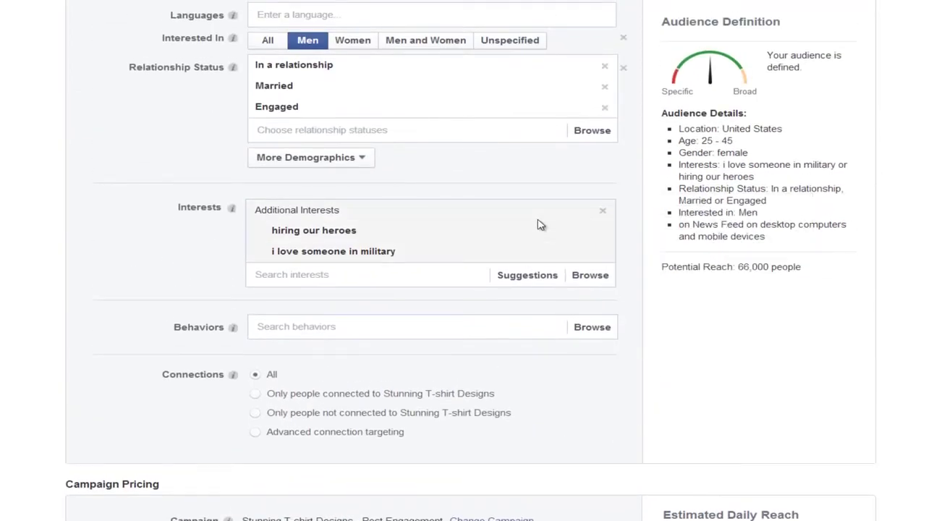
{"action": "left_click_drag", "start_coordinate": [377, 243], "coordinate": [245, 243]}
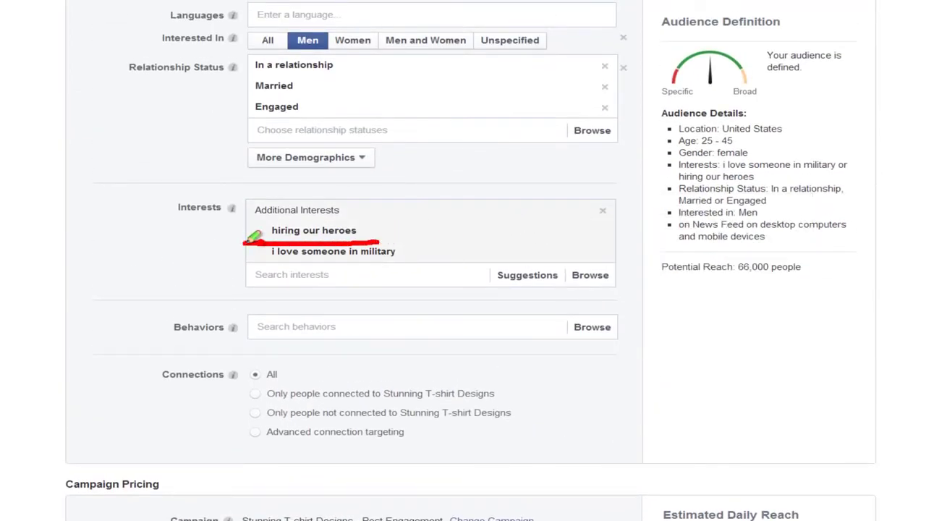
{"action": "left_click", "coordinate": [603, 233]}
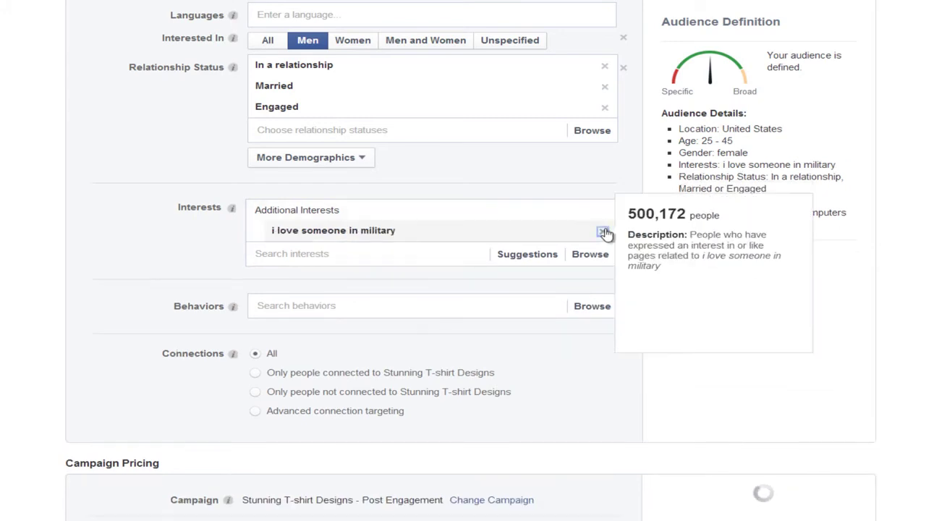
{"action": "left_click", "coordinate": [602, 231]}
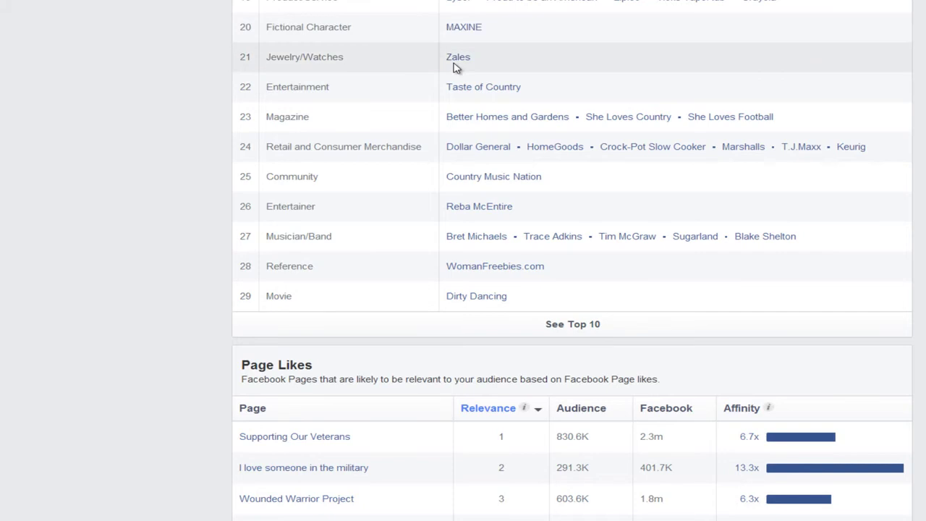
Examine the highest-ranked pages in the Audience Insights Page Likes list, from Supporting Our Veterans to Wounded Warrior Project, as possible interests
{"action": "scroll", "coordinate": [457, 67], "scroll_direction": "down", "scroll_amount": 5}
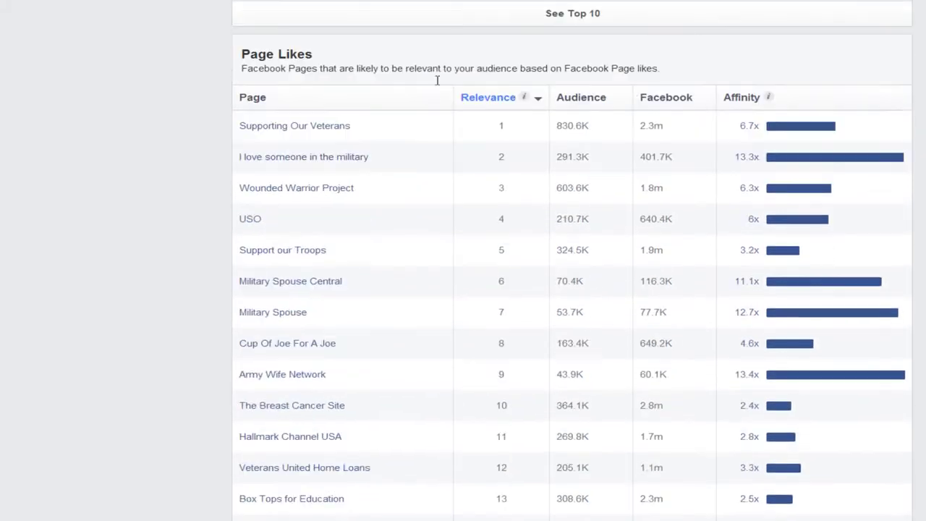
{"action": "triple_click", "coordinate": [277, 129]}
{"action": "left_click", "coordinate": [364, 137]}
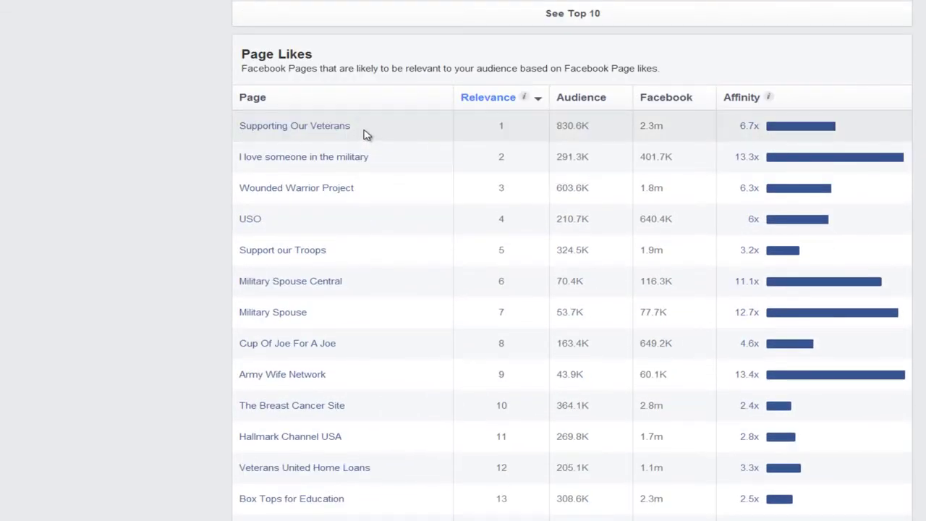
{"action": "left_click_drag", "start_coordinate": [364, 137], "coordinate": [232, 128]}
{"action": "left_click", "coordinate": [243, 132]}
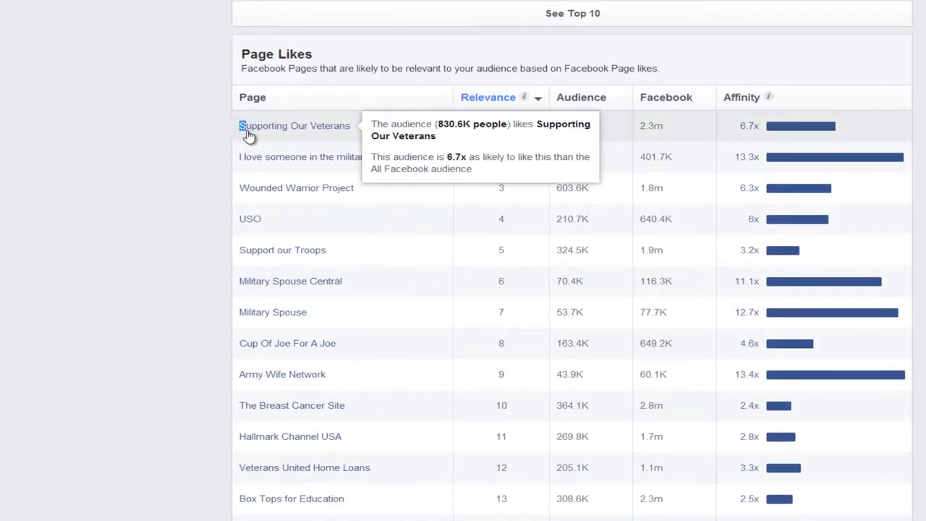
{"action": "scroll", "coordinate": [396, 184], "scroll_direction": "down", "scroll_amount": 1}
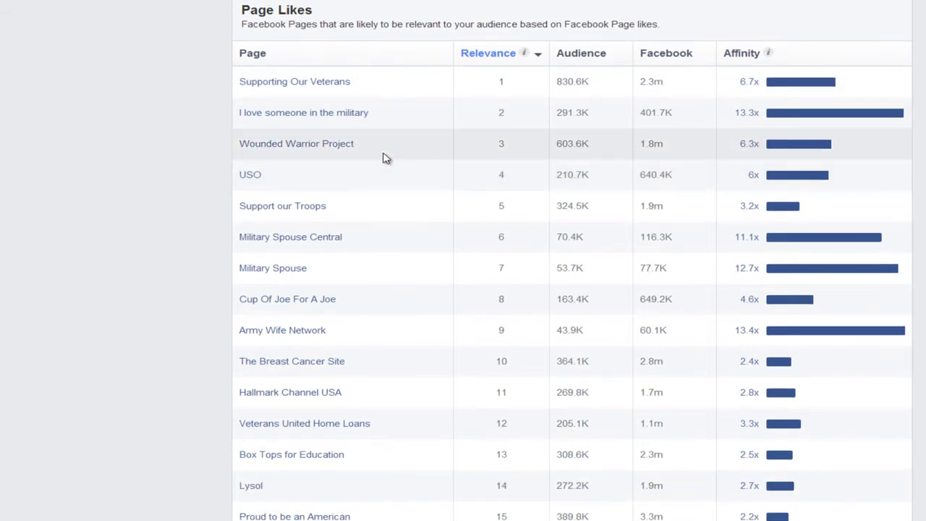
{"action": "mouse_move", "coordinate": [256, 144]}
{"action": "left_mouse_down"}
{"action": "mouse_move", "coordinate": [227, 149]}
{"action": "mouse_move", "coordinate": [241, 148]}
{"action": "left_mouse_up"}
{"action": "scroll", "coordinate": [391, 206], "scroll_direction": "down", "scroll_amount": 2}
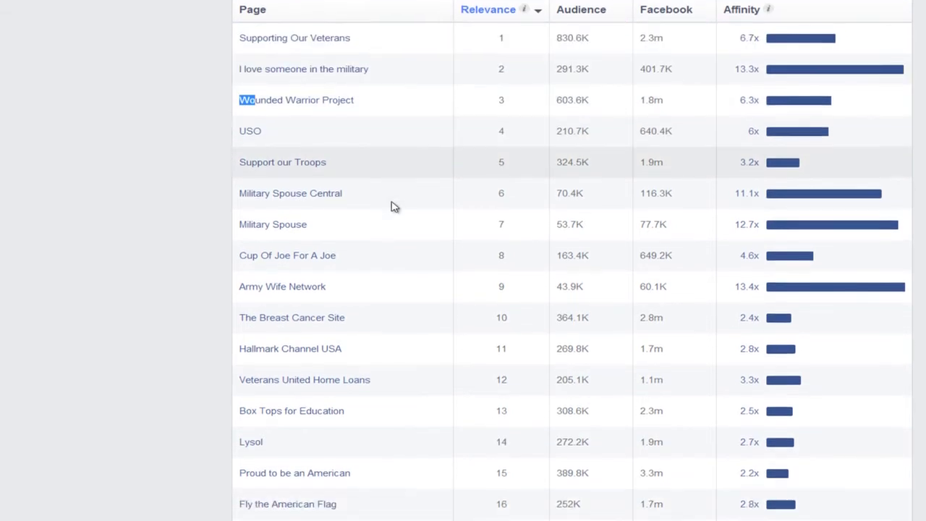
Pick the Military Spouse page from the Page Likes list and add military spouse to the ad's interests
{"action": "left_click_drag", "start_coordinate": [322, 190], "coordinate": [246, 194]}
{"action": "left_click", "coordinate": [515, 49]}
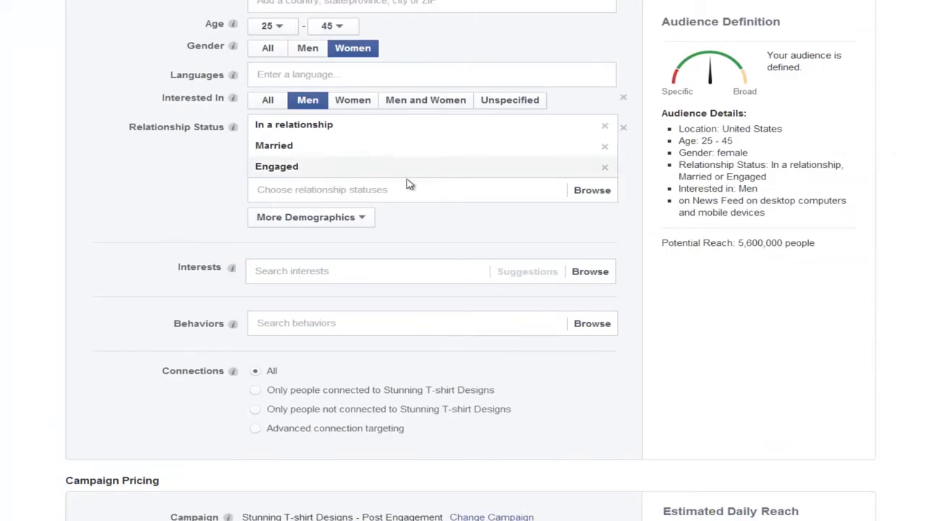
{"action": "left_click", "coordinate": [407, 187]}
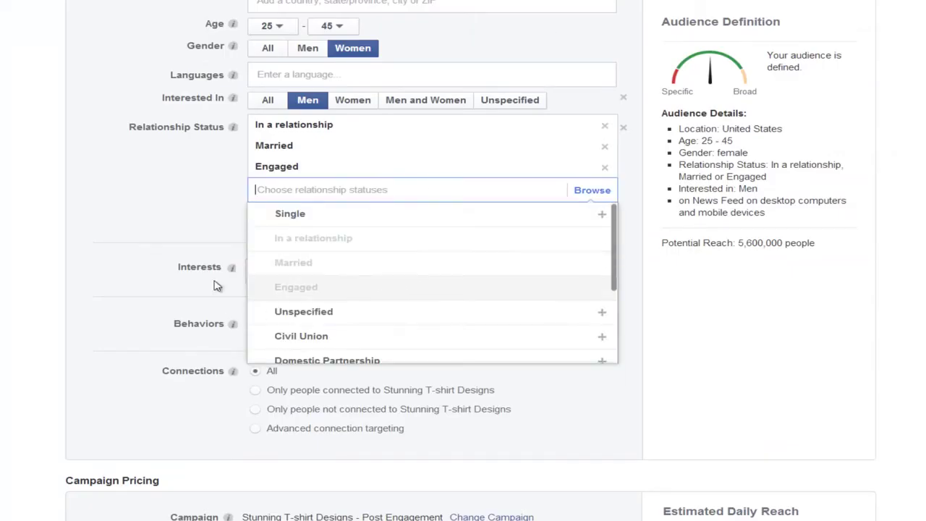
{"action": "left_click", "coordinate": [330, 272]}
{"action": "type", "text": "military spouse"}
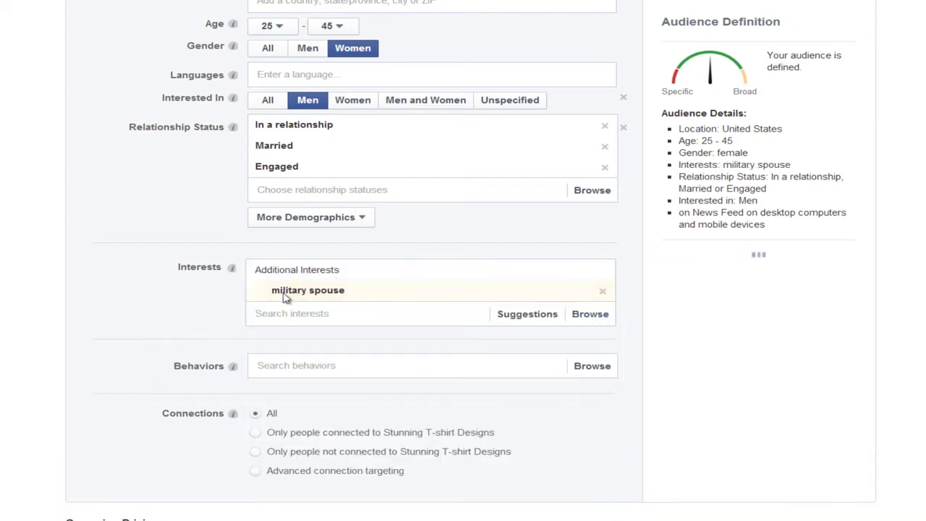
{"action": "mouse_move", "coordinate": [313, 301]}
Copy the Army Wife Network page name from the Page Likes list and add it as a second interest of the ad
{"action": "scroll", "coordinate": [139, 297], "scroll_direction": "down", "scroll_amount": 1}
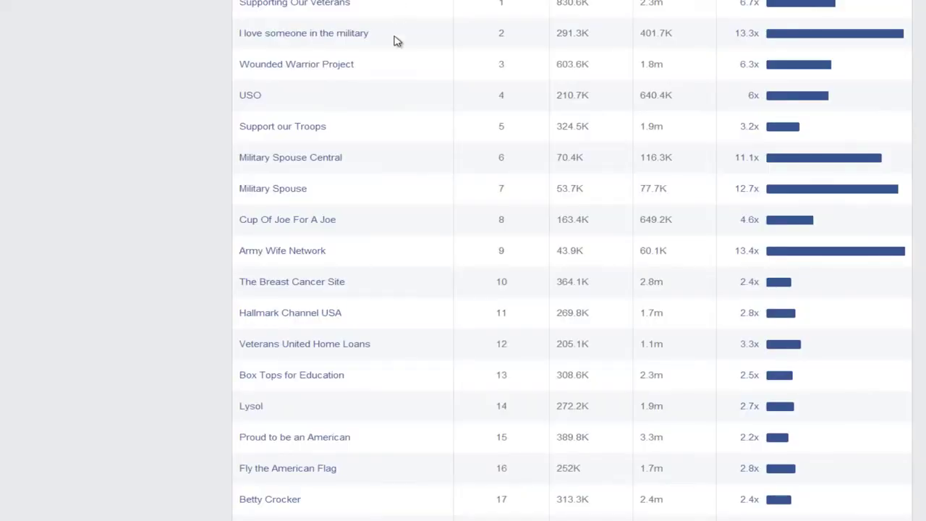
{"action": "scroll", "coordinate": [355, 257], "scroll_direction": "down", "scroll_amount": 1}
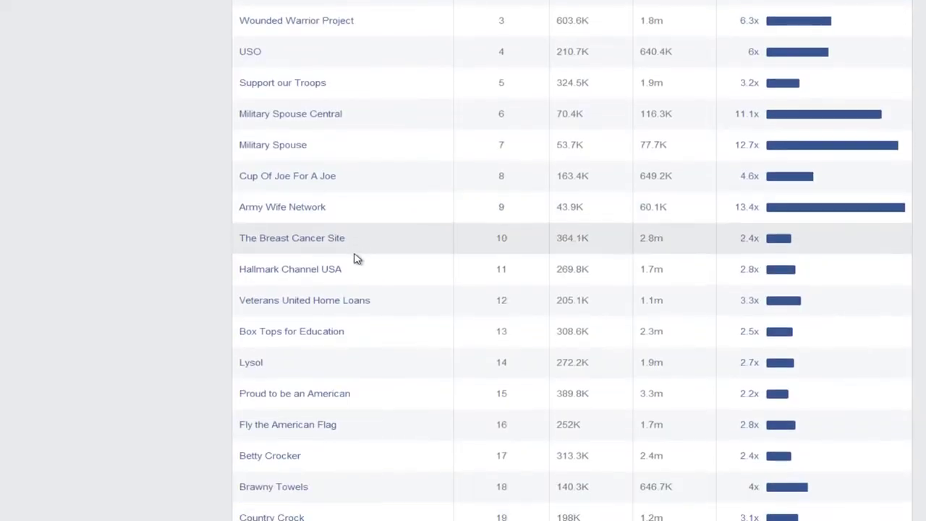
{"action": "left_click_drag", "start_coordinate": [329, 214], "coordinate": [241, 216]}
{"action": "key", "text": "ctrl+c"}
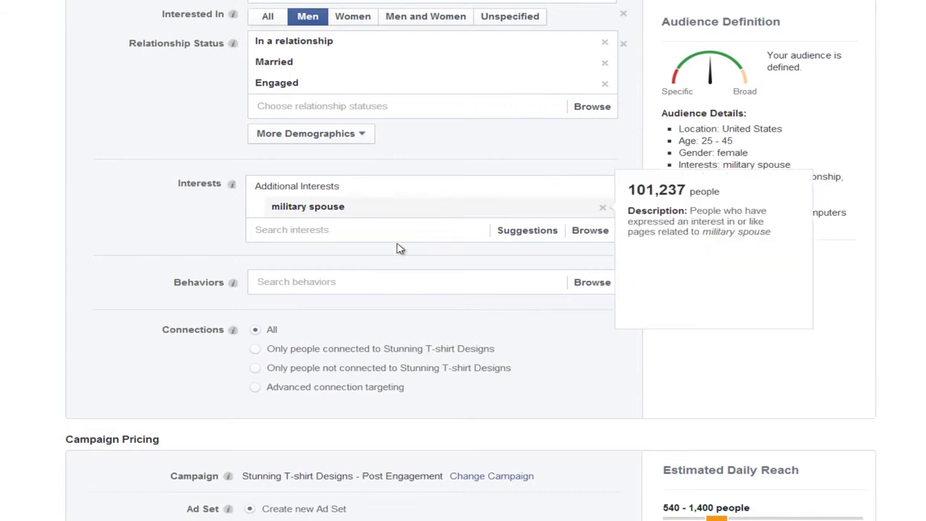
{"action": "left_click", "coordinate": [366, 229]}
{"action": "key", "text": "ctrl+v"}
{"action": "key", "text": "Return"}
{"action": "left_click", "coordinate": [192, 236]}
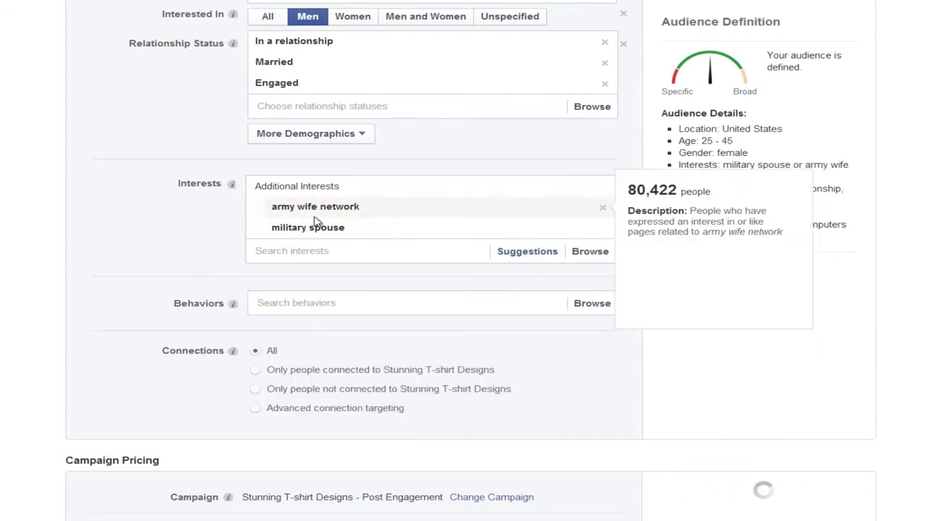
{"action": "scroll", "coordinate": [214, 221], "scroll_direction": "down", "scroll_amount": 1}
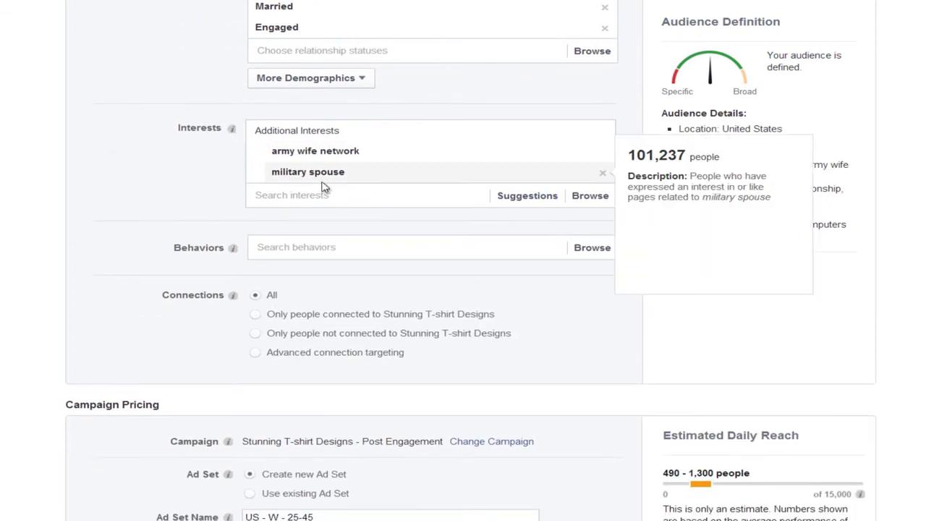
Add supporting our veterans from the Page Likes list to the ad's interests and check the audience's potential reach
{"action": "scroll", "coordinate": [136, 186], "scroll_direction": "down", "scroll_amount": 1}
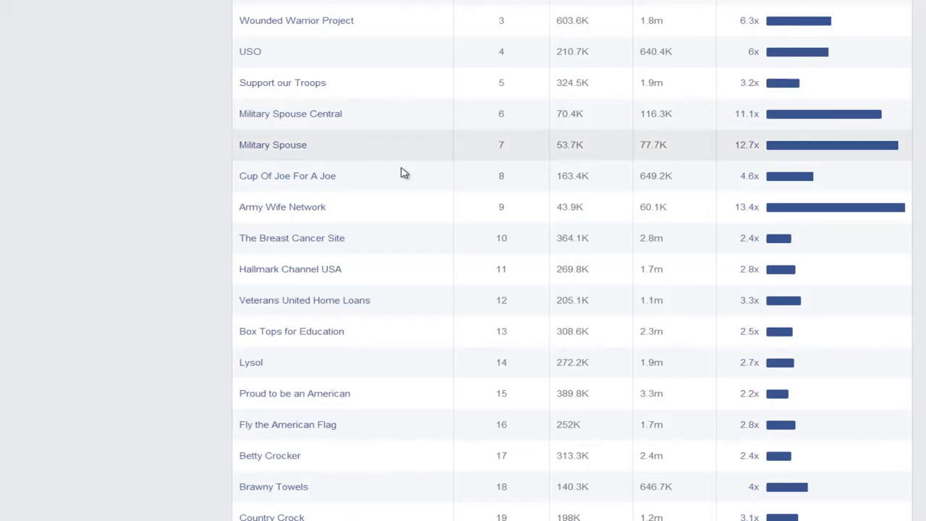
{"action": "scroll", "coordinate": [403, 172], "scroll_direction": "up", "scroll_amount": 2}
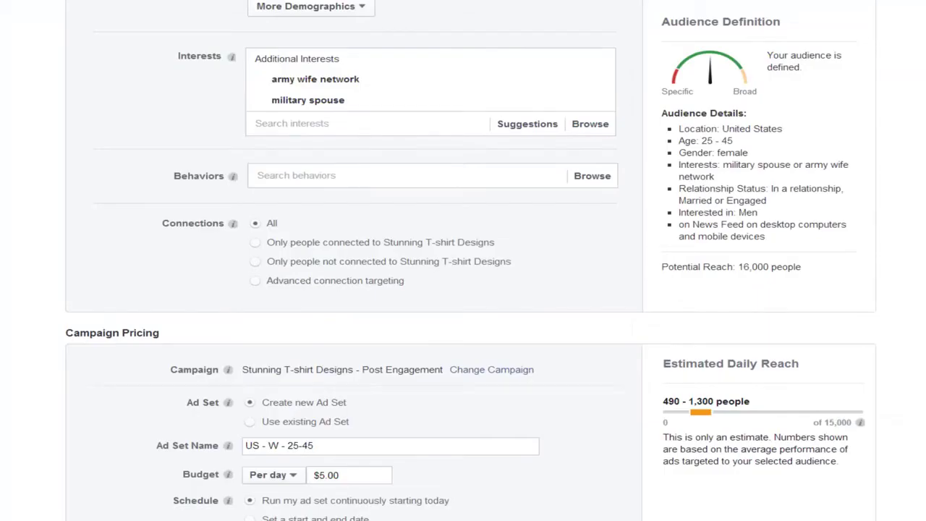
{"action": "left_click", "coordinate": [362, 124]}
{"action": "type", "text": "su"}
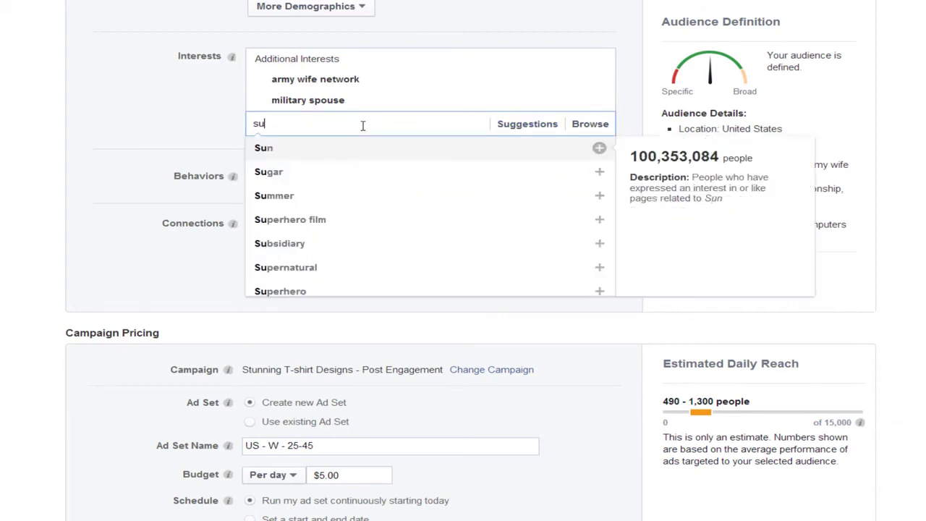
{"action": "type", "text": "pporting ou"}
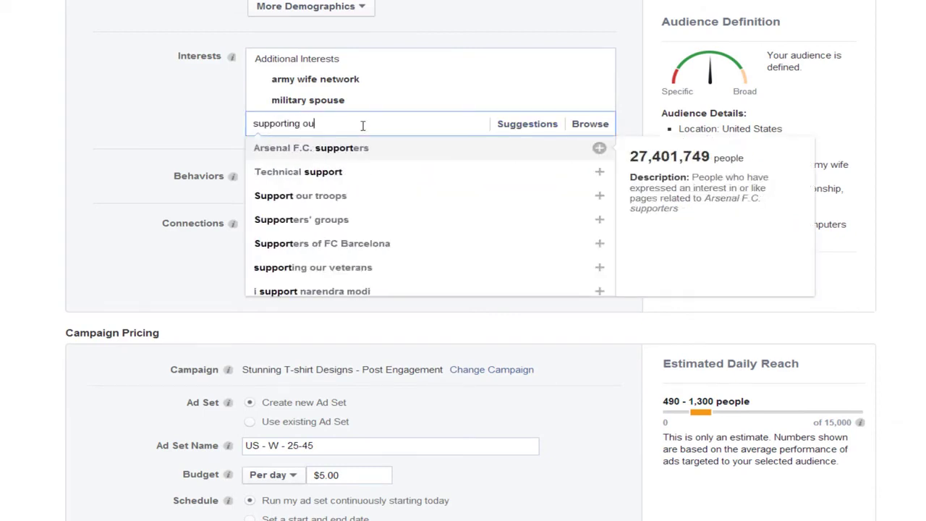
{"action": "type", "text": "r ve"}
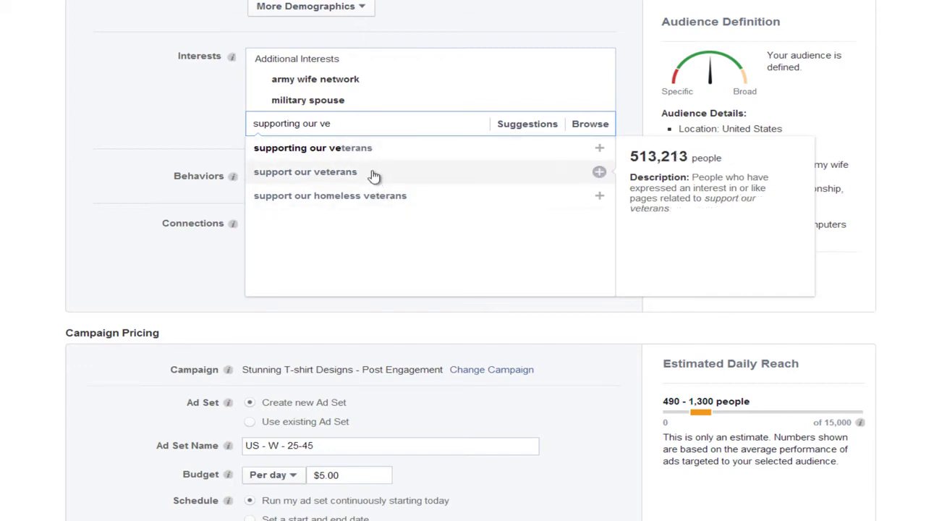
{"action": "left_click", "coordinate": [370, 149]}
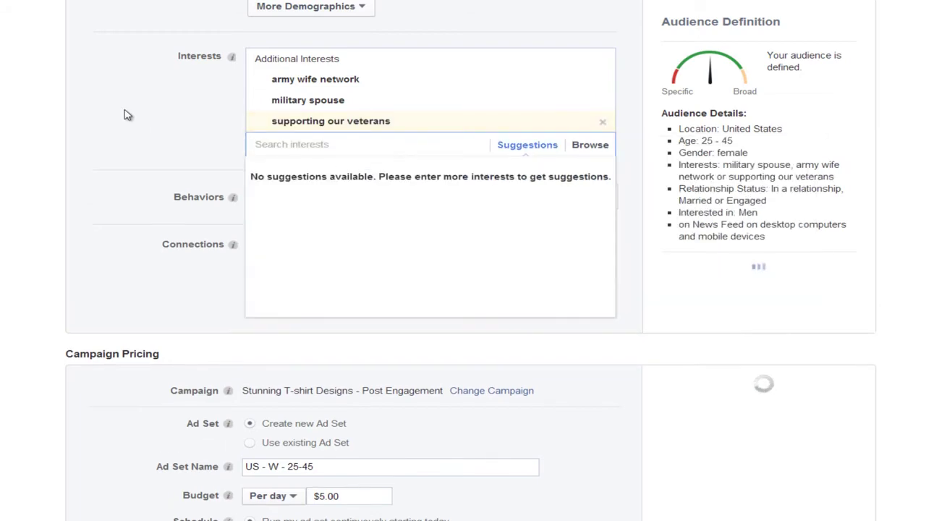
{"action": "scroll", "coordinate": [584, 99], "scroll_direction": "down", "scroll_amount": 1}
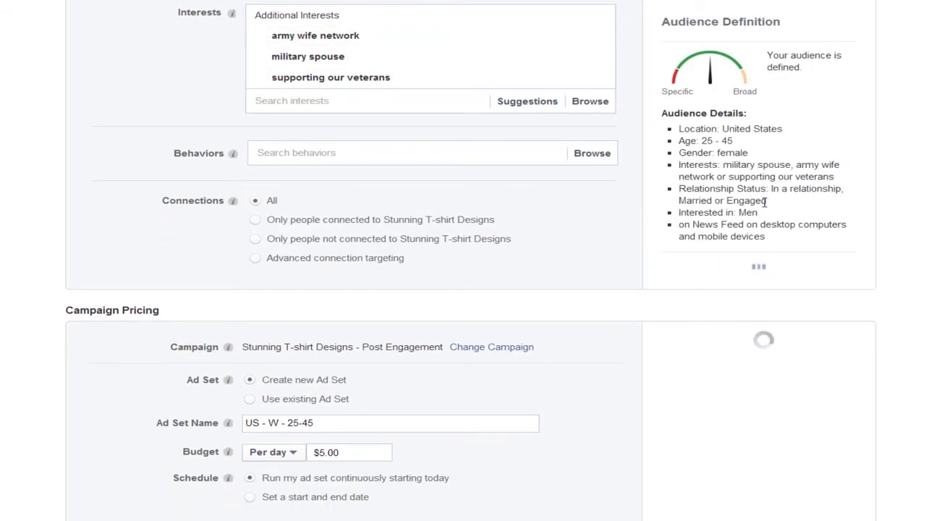
{"action": "scroll", "coordinate": [764, 202], "scroll_direction": "down", "scroll_amount": 1}
{"action": "scroll", "coordinate": [764, 202], "scroll_direction": "up", "scroll_amount": 5}
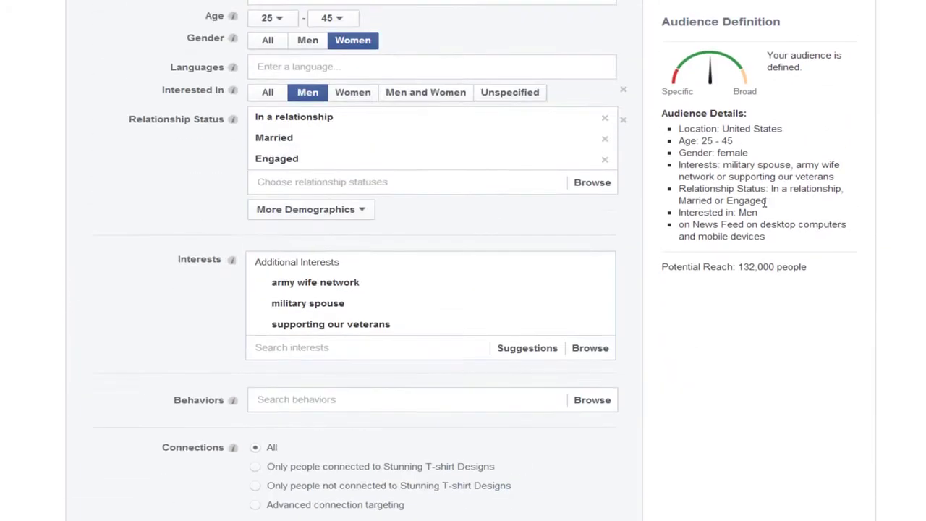
Review the ad's age, gender, relationship status and interest targeting together with the audience's potential reach
{"action": "scroll", "coordinate": [764, 202], "scroll_direction": "up", "scroll_amount": 2}
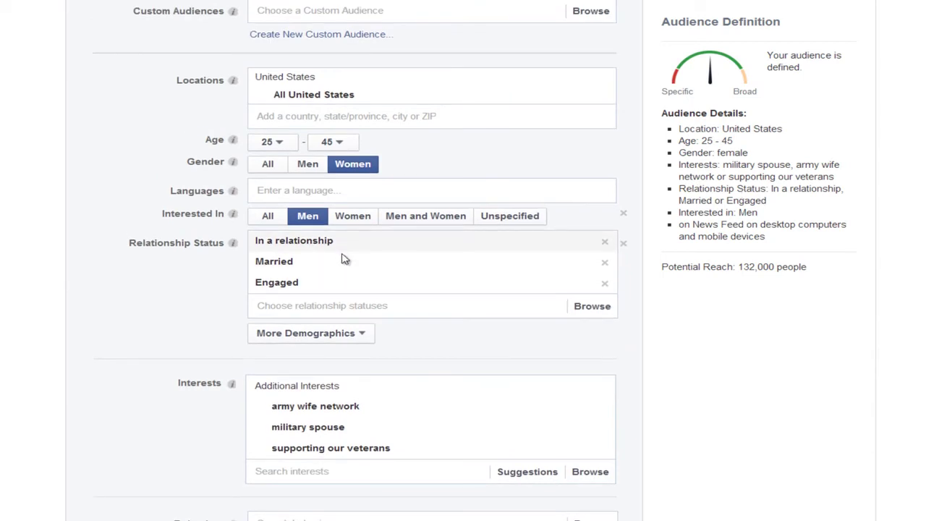
{"action": "scroll", "coordinate": [347, 258], "scroll_direction": "down", "scroll_amount": 1}
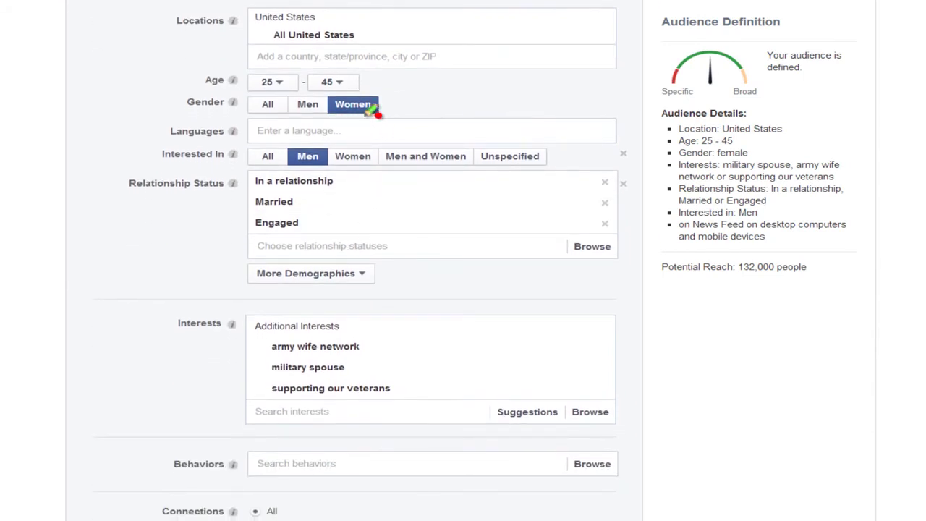
{"action": "scroll", "coordinate": [545, 159], "scroll_direction": "down", "scroll_amount": 4}
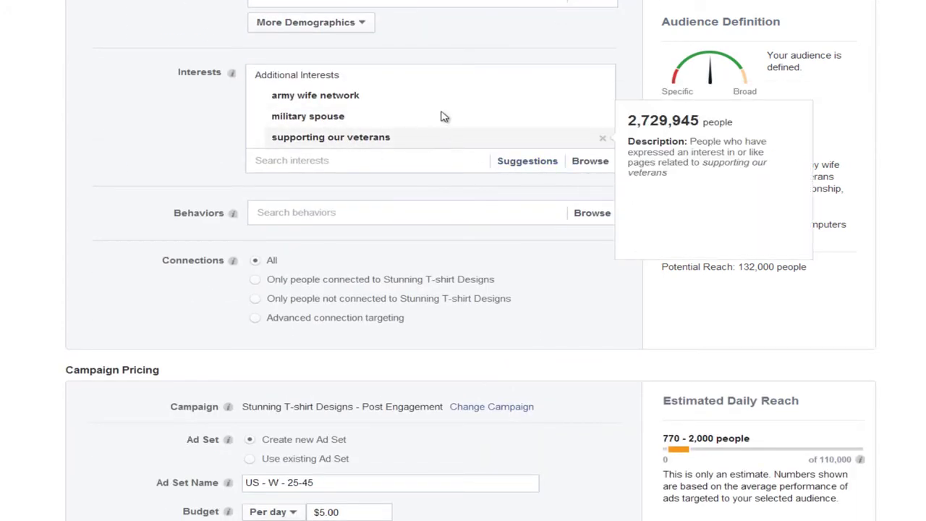
{"action": "scroll", "coordinate": [873, 321], "scroll_direction": "down", "scroll_amount": 2}
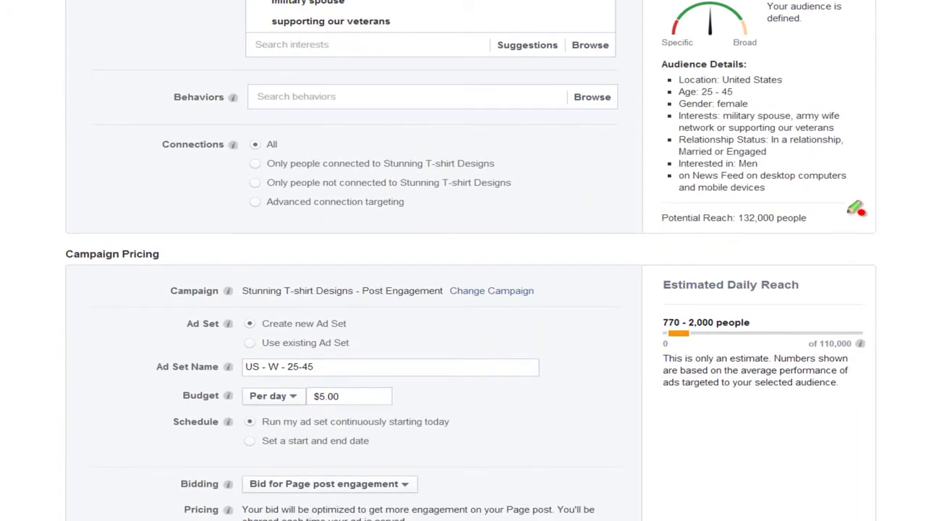
{"action": "mouse_move", "coordinate": [852, 209]}
{"action": "left_mouse_down"}
{"action": "mouse_move", "coordinate": [666, 201]}
{"action": "mouse_move", "coordinate": [680, 244]}
{"action": "mouse_move", "coordinate": [896, 228]}
{"action": "mouse_move", "coordinate": [774, 210]}
{"action": "left_mouse_up"}
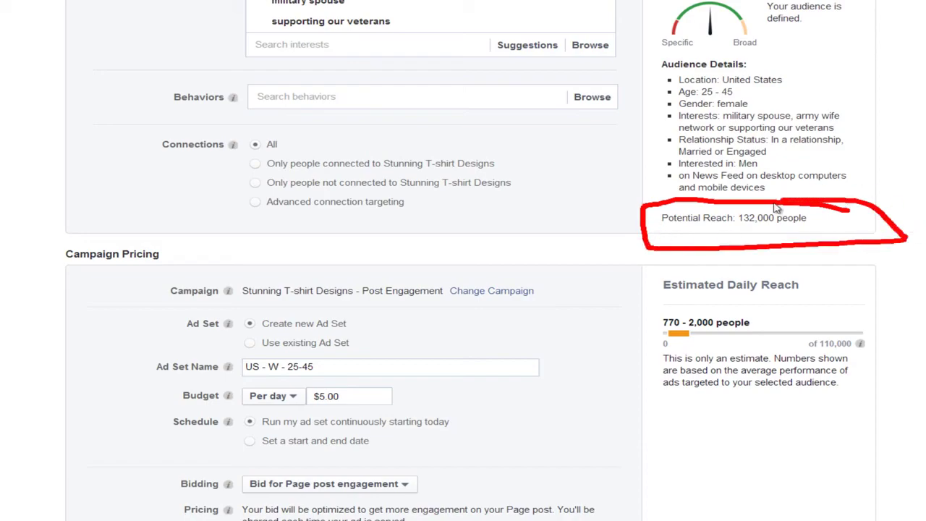
{"action": "key", "text": "Escape"}
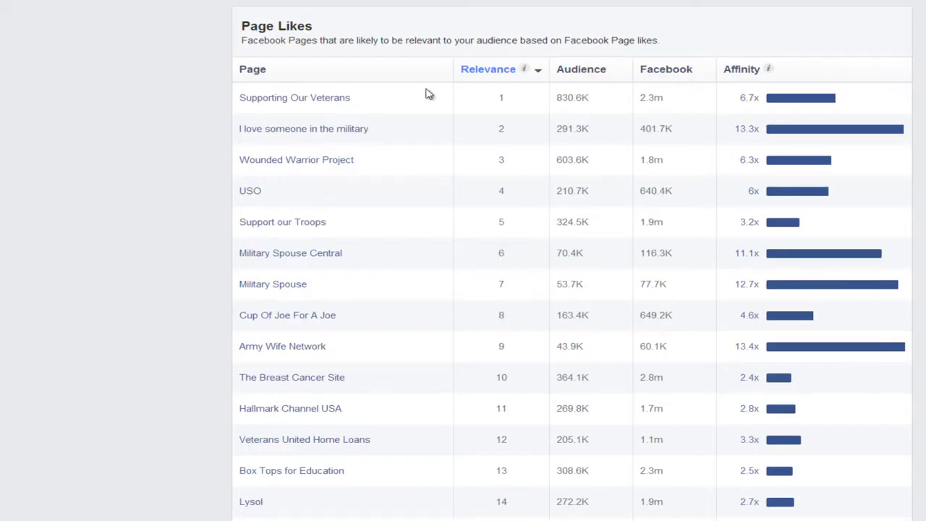
Copy the USO page name from the Page Likes list, add uso to the ad's interests and check the audience's potential reach
{"action": "scroll", "coordinate": [427, 94], "scroll_direction": "down", "scroll_amount": 1}
{"action": "scroll", "coordinate": [427, 94], "scroll_direction": "up", "scroll_amount": 1}
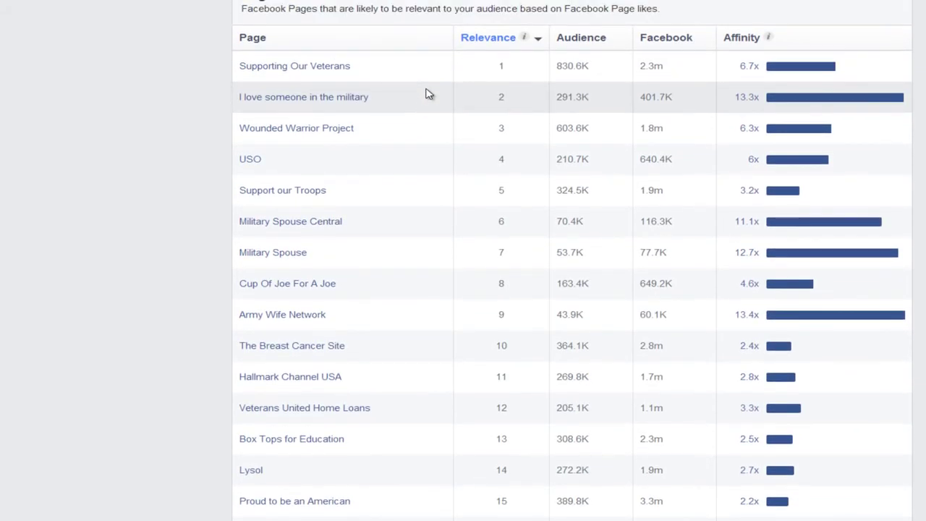
{"action": "scroll", "coordinate": [428, 94], "scroll_direction": "down", "scroll_amount": 1}
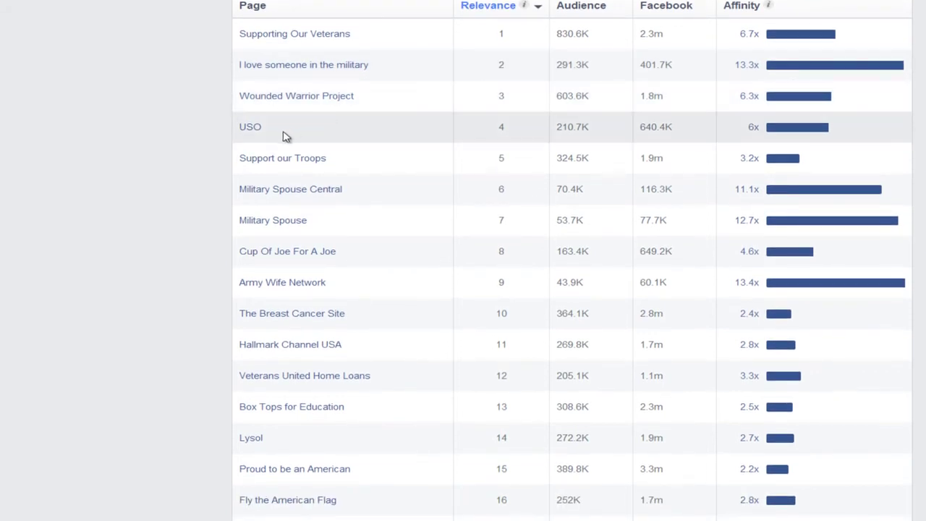
{"action": "left_click_drag", "start_coordinate": [284, 136], "coordinate": [242, 136]}
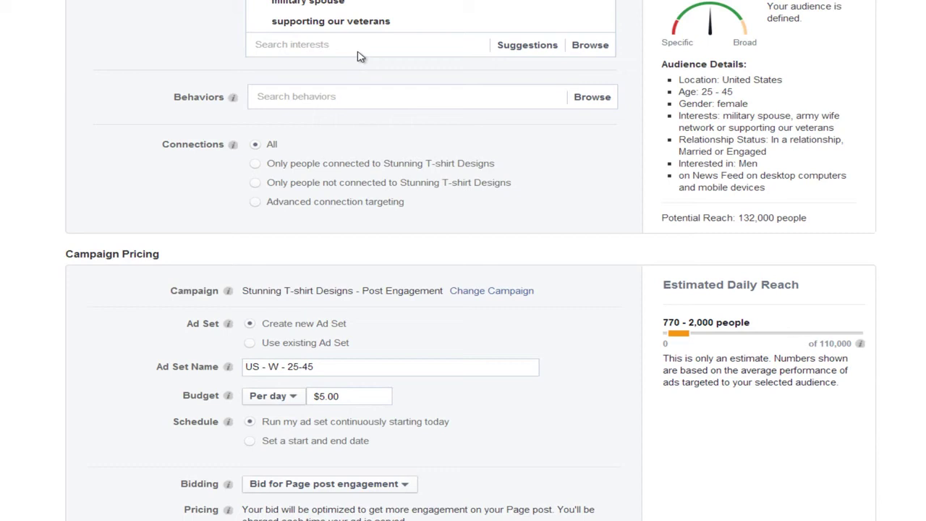
{"action": "left_click", "coordinate": [359, 56]}
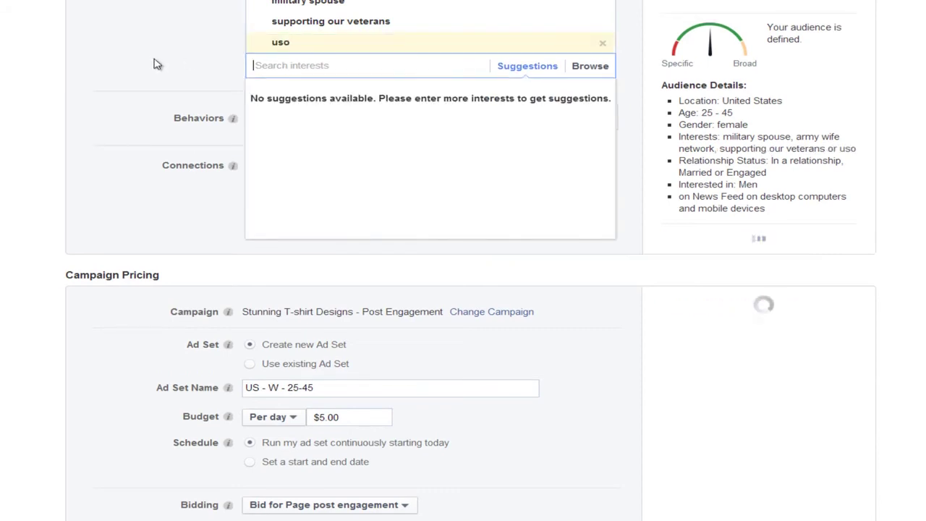
{"action": "left_click", "coordinate": [155, 62]}
{"action": "scroll", "coordinate": [319, 172], "scroll_direction": "up", "scroll_amount": 4}
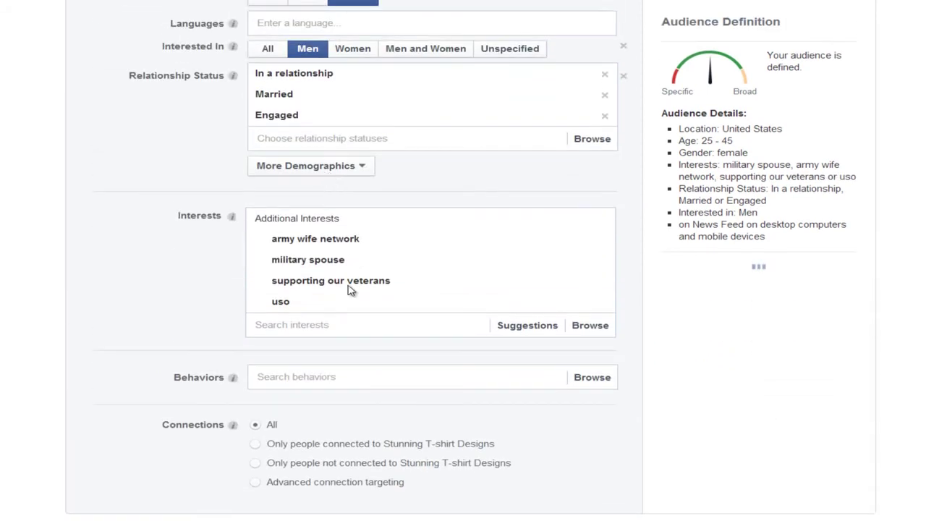
{"action": "mouse_move", "coordinate": [338, 310]}
{"action": "scroll", "coordinate": [180, 268], "scroll_direction": "down", "scroll_amount": 5}
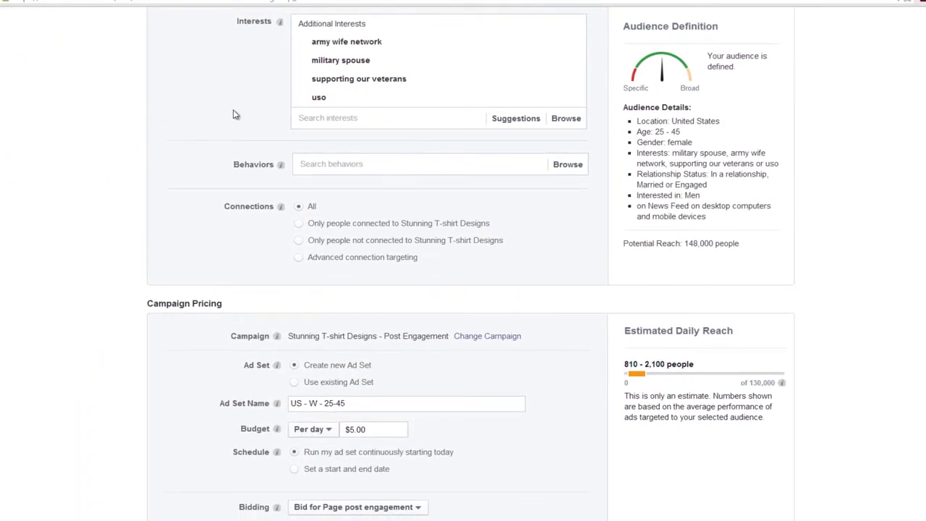
Examine the ad's interest list, from army wife network and military spouse to supporting our veterans and uso, for how closely each fits the audience
{"action": "scroll", "coordinate": [282, 87], "scroll_direction": "up", "scroll_amount": 1}
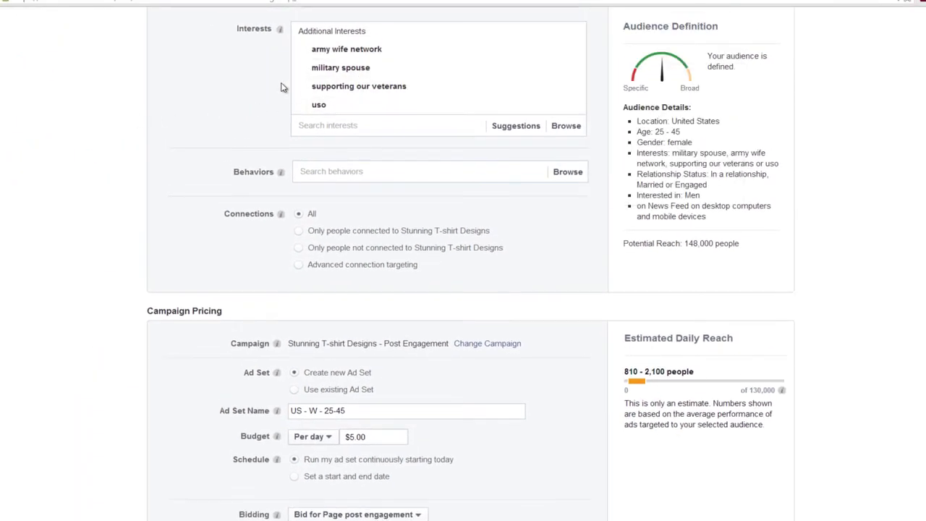
{"action": "scroll", "coordinate": [282, 87], "scroll_direction": "up", "scroll_amount": 2}
{"action": "scroll", "coordinate": [282, 83], "scroll_direction": "down", "scroll_amount": 4}
{"action": "scroll", "coordinate": [284, 80], "scroll_direction": "up", "scroll_amount": 3}
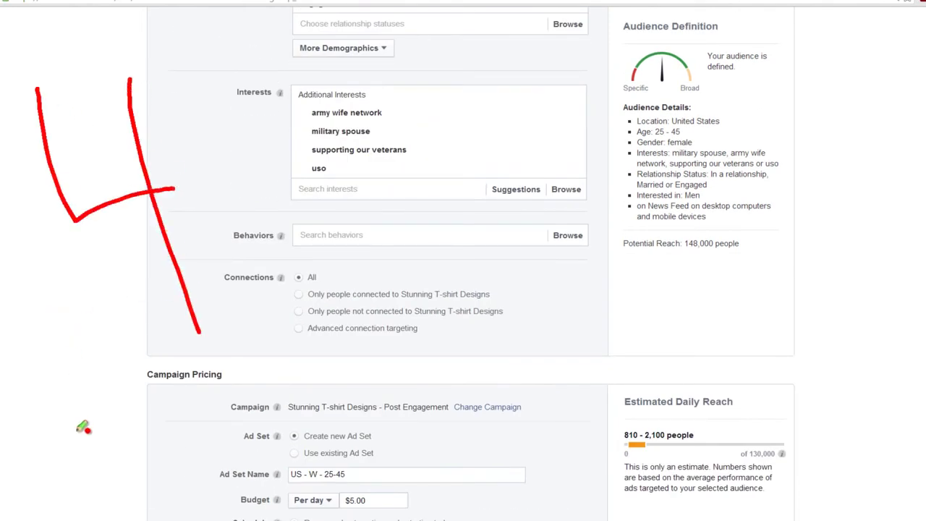
{"action": "mouse_move", "coordinate": [76, 428]}
{"action": "left_mouse_down"}
{"action": "mouse_move", "coordinate": [232, 500]}
{"action": "mouse_move", "coordinate": [296, 499]}
{"action": "left_mouse_up"}
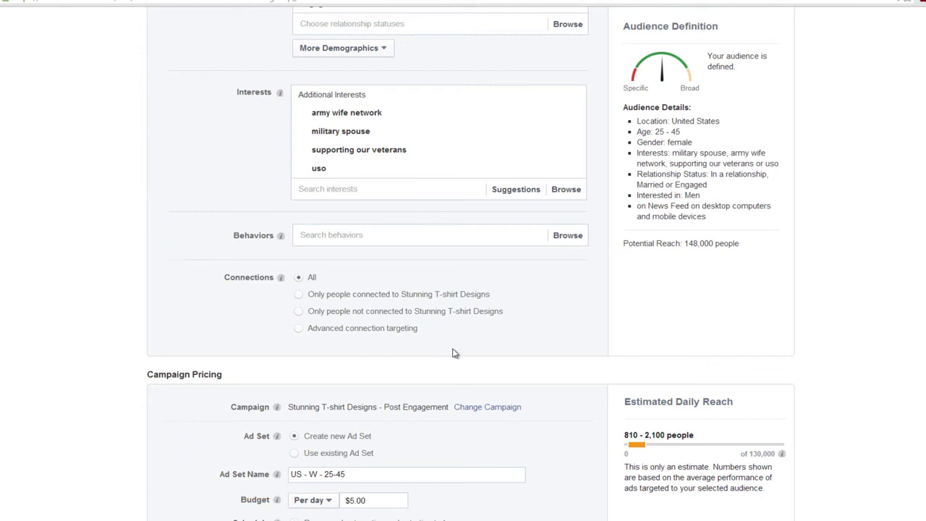
{"action": "scroll", "coordinate": [516, 361], "scroll_direction": "up", "scroll_amount": 2}
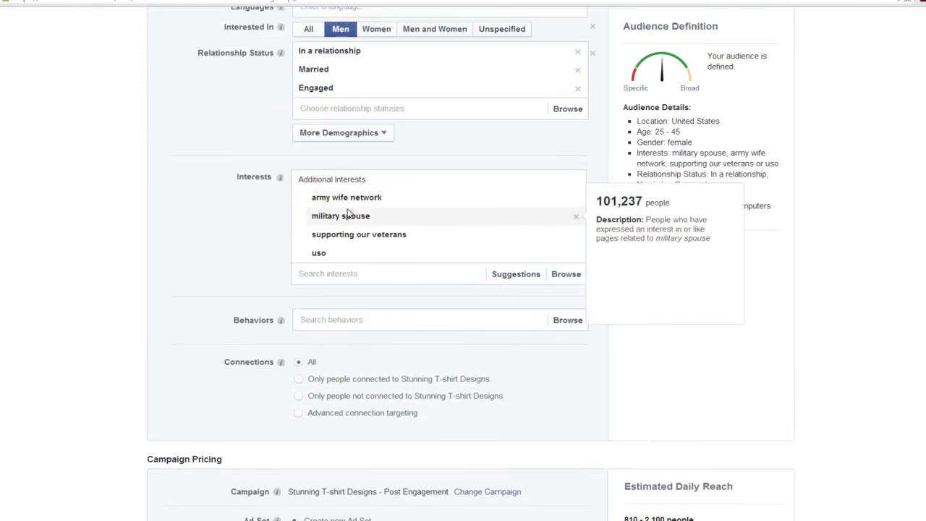
{"action": "left_click_drag", "start_coordinate": [296, 207], "coordinate": [376, 209]}
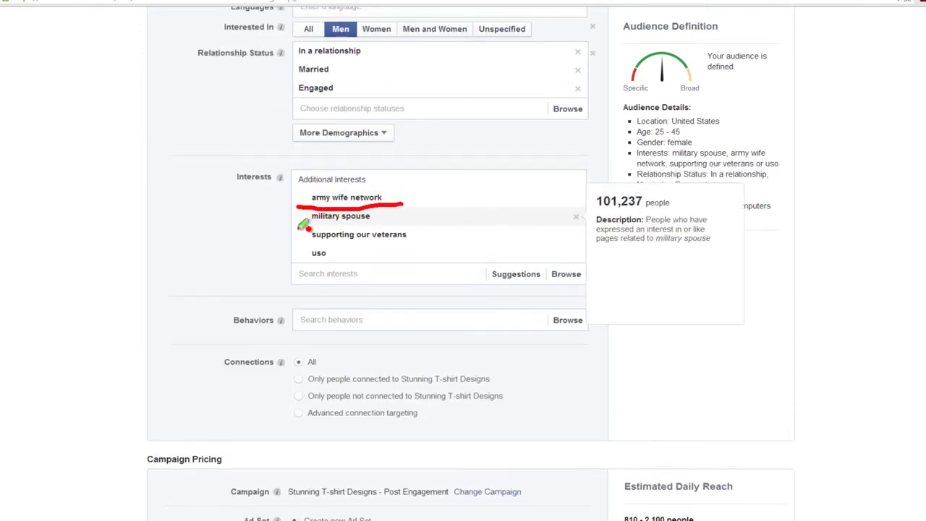
{"action": "left_click_drag", "start_coordinate": [298, 228], "coordinate": [369, 227]}
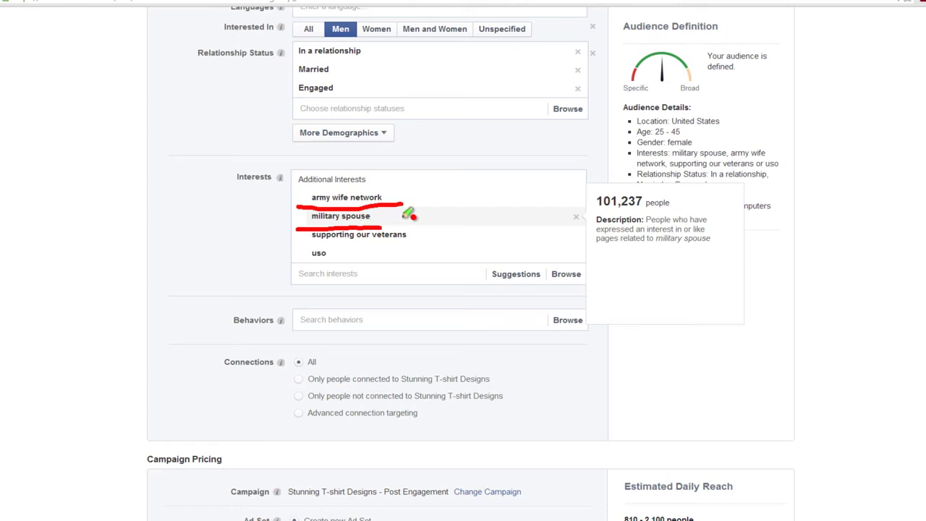
{"action": "left_click_drag", "start_coordinate": [298, 236], "coordinate": [392, 250]}
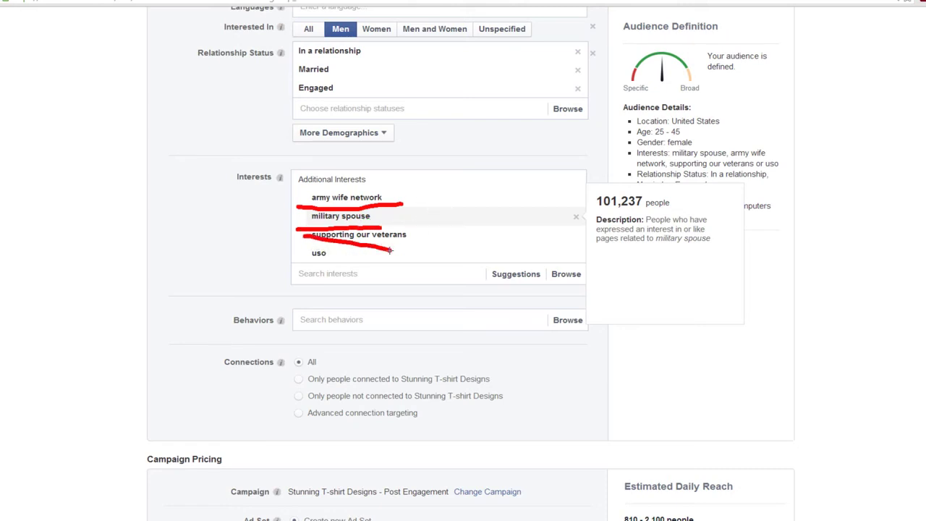
{"action": "left_click_drag", "start_coordinate": [406, 218], "coordinate": [304, 276]}
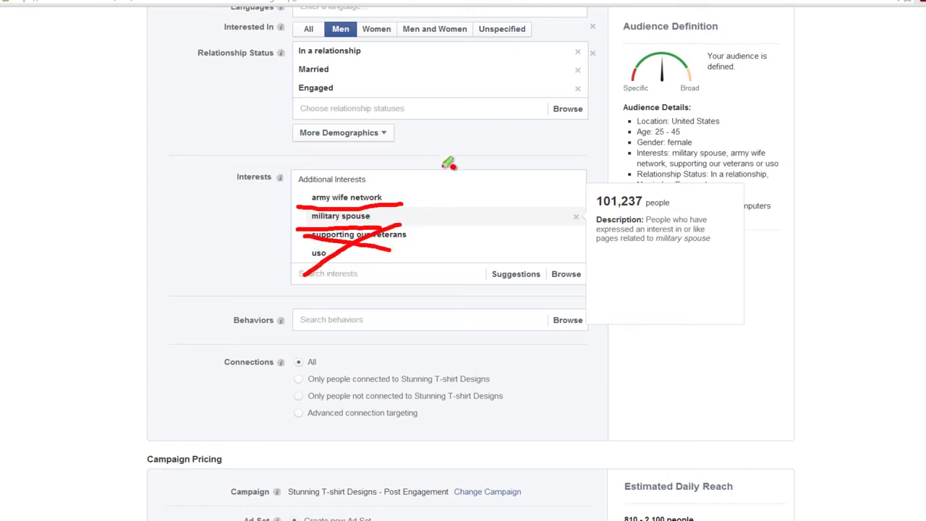
{"action": "key", "text": "Escape"}
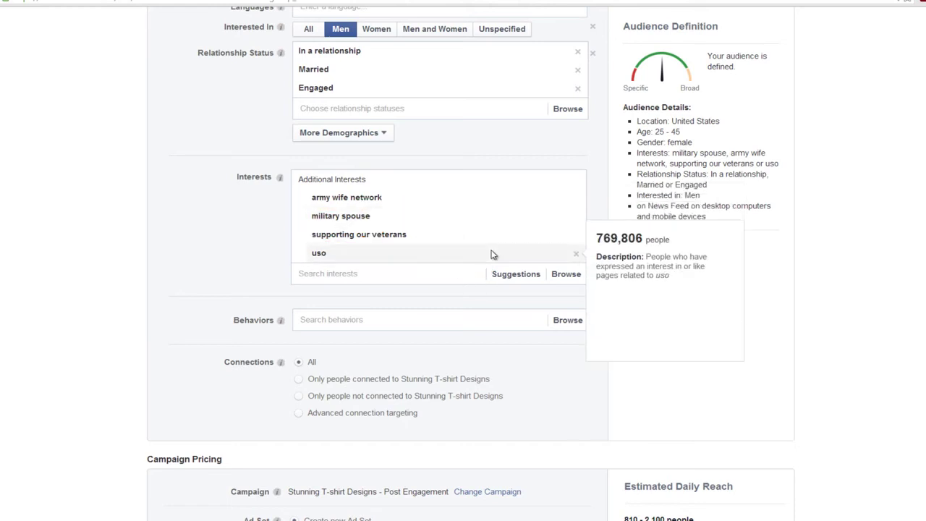
Place the order for the ad in the new US - W - 25-45 ad set
{"action": "scroll", "coordinate": [492, 256], "scroll_direction": "down", "scroll_amount": 1}
{"action": "scroll", "coordinate": [492, 256], "scroll_direction": "down", "scroll_amount": 2}
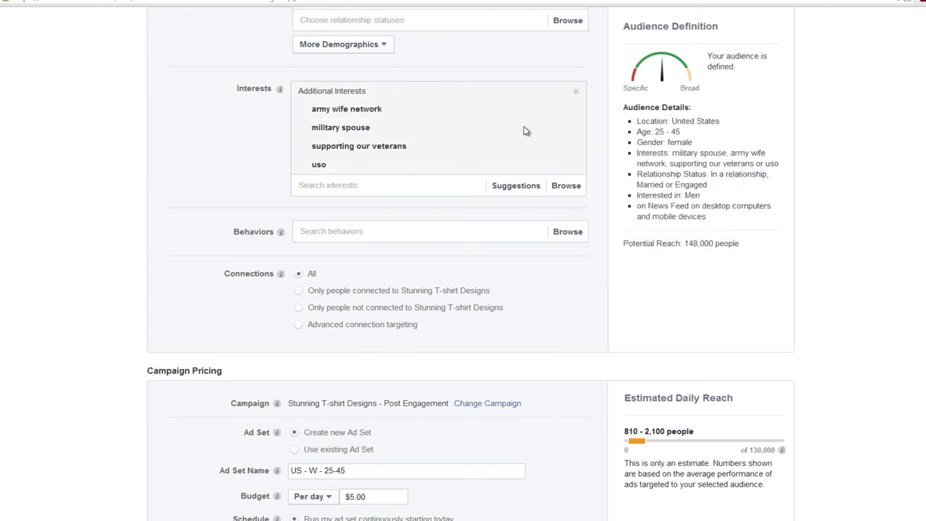
{"action": "scroll", "coordinate": [834, 319], "scroll_direction": "down", "scroll_amount": 4}
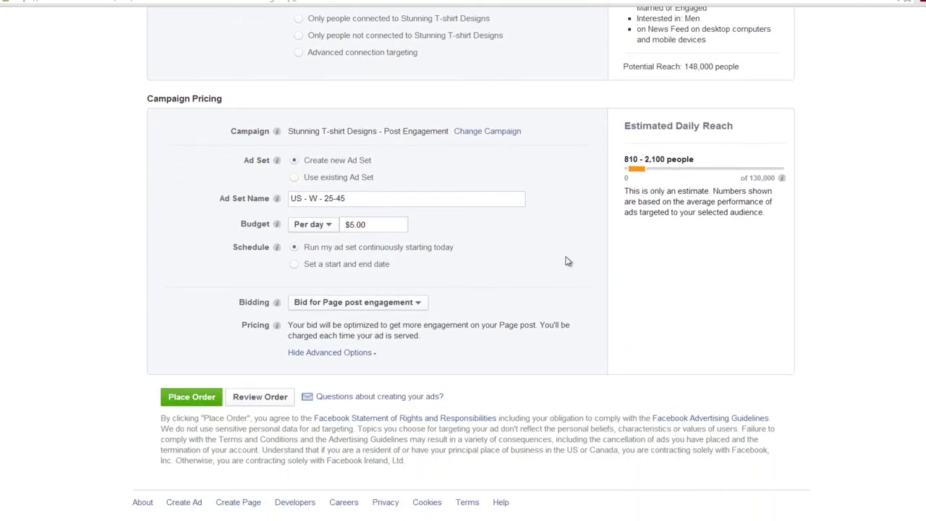
{"action": "left_click", "coordinate": [181, 402]}
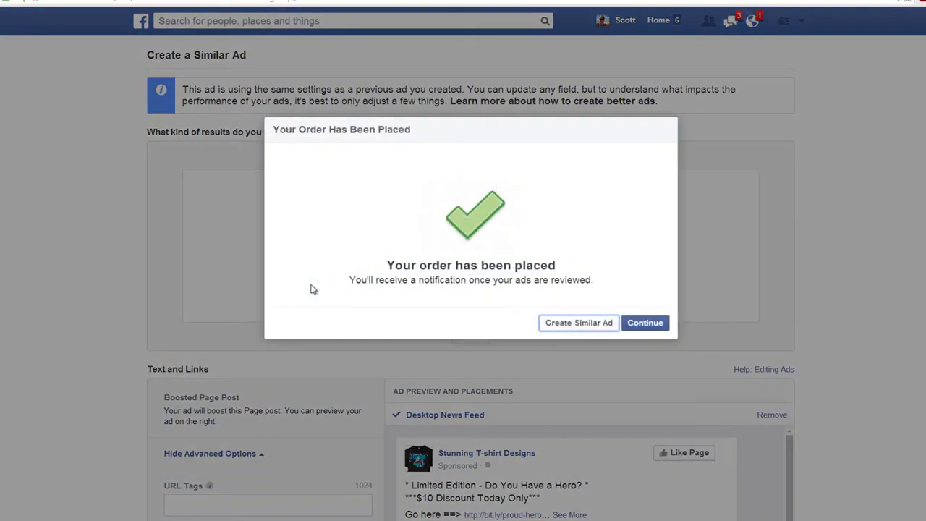
Create another similar ad from the placed order and clear all of its additional interests
{"action": "mouse_move", "coordinate": [615, 303]}
{"action": "left_mouse_down"}
{"action": "mouse_move", "coordinate": [533, 337]}
{"action": "mouse_move", "coordinate": [543, 313]}
{"action": "left_mouse_up"}
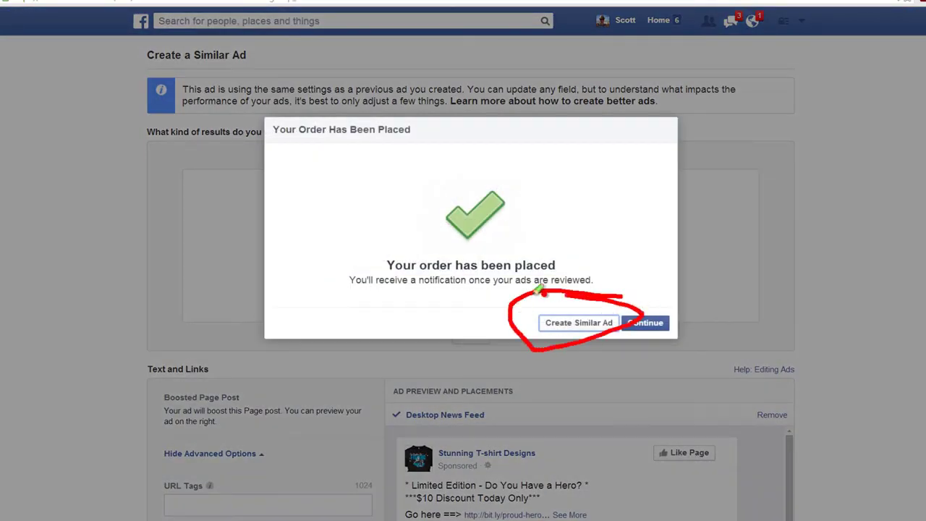
{"action": "key", "text": "Escape"}
{"action": "left_click", "coordinate": [560, 322]}
{"action": "scroll", "coordinate": [786, 283], "scroll_direction": "down", "scroll_amount": 15}
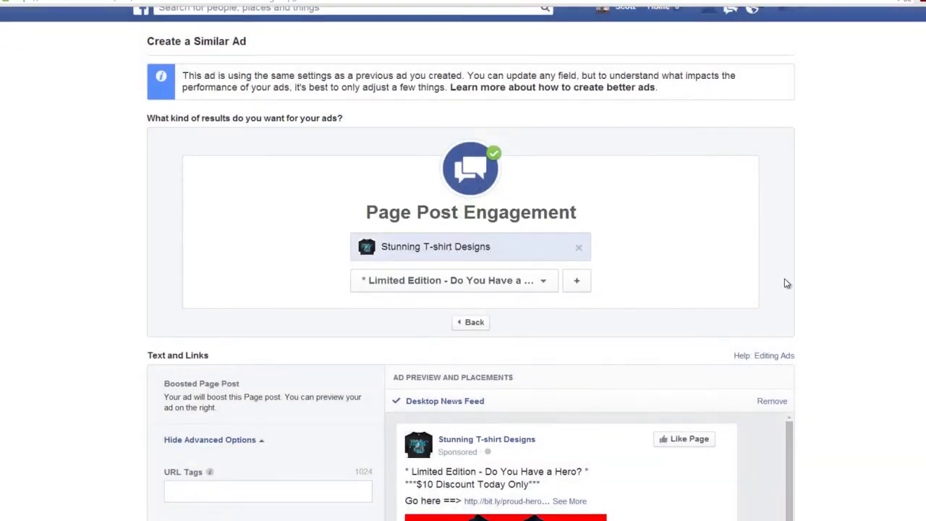
{"action": "scroll", "coordinate": [786, 283], "scroll_direction": "down", "scroll_amount": 4}
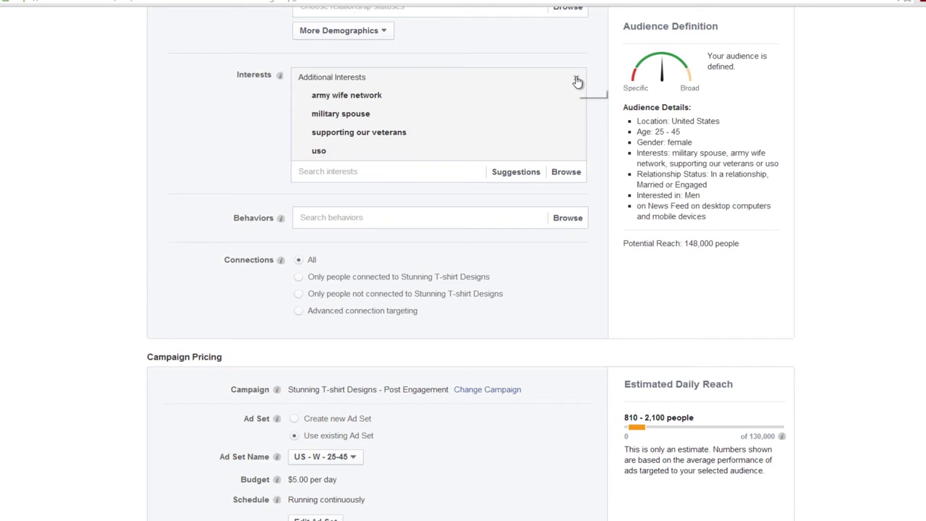
{"action": "left_click", "coordinate": [576, 78]}
{"action": "left_click", "coordinate": [418, 87]}
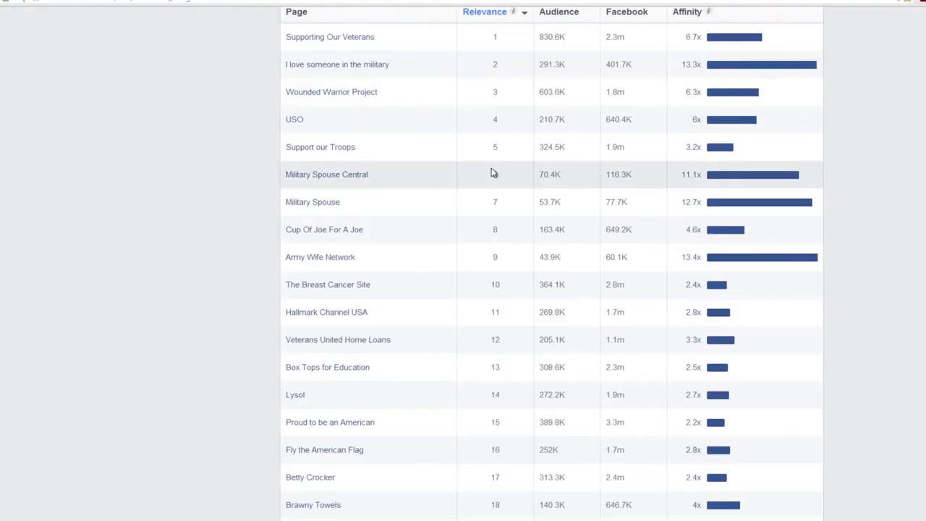
Try army wife network from the Page Likes list as the new ad's only interest, check its audience size and remove it again
{"action": "scroll", "coordinate": [491, 172], "scroll_direction": "down", "scroll_amount": 2}
{"action": "scroll", "coordinate": [490, 172], "scroll_direction": "down", "scroll_amount": 1}
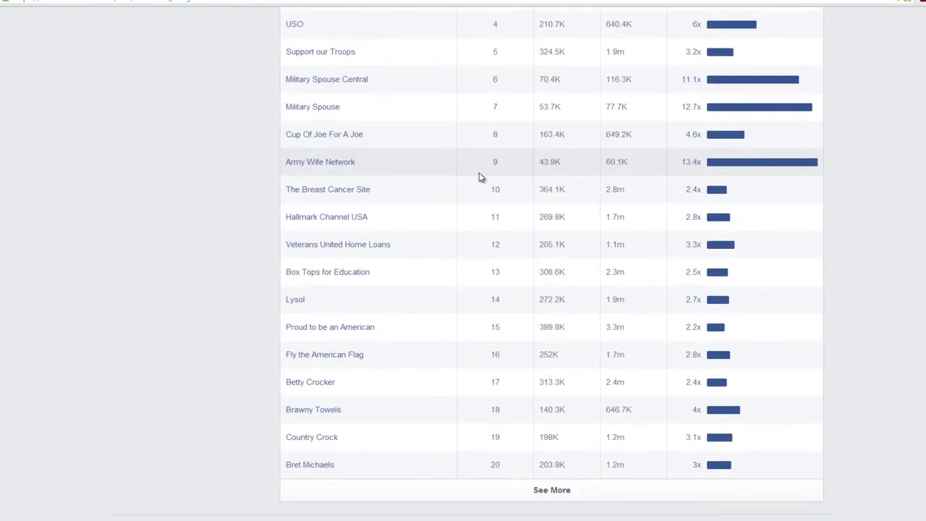
{"action": "left_click_drag", "start_coordinate": [355, 163], "coordinate": [292, 166]}
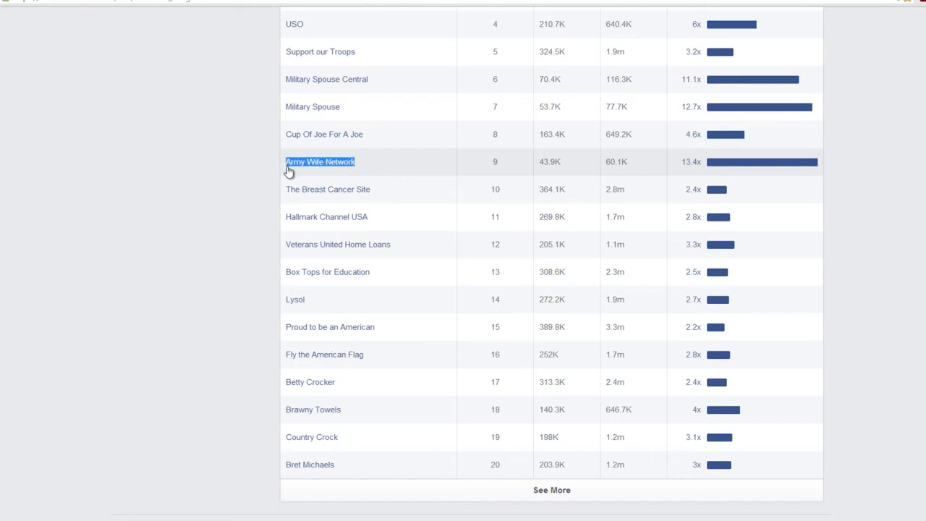
{"action": "left_click", "coordinate": [484, 42]}
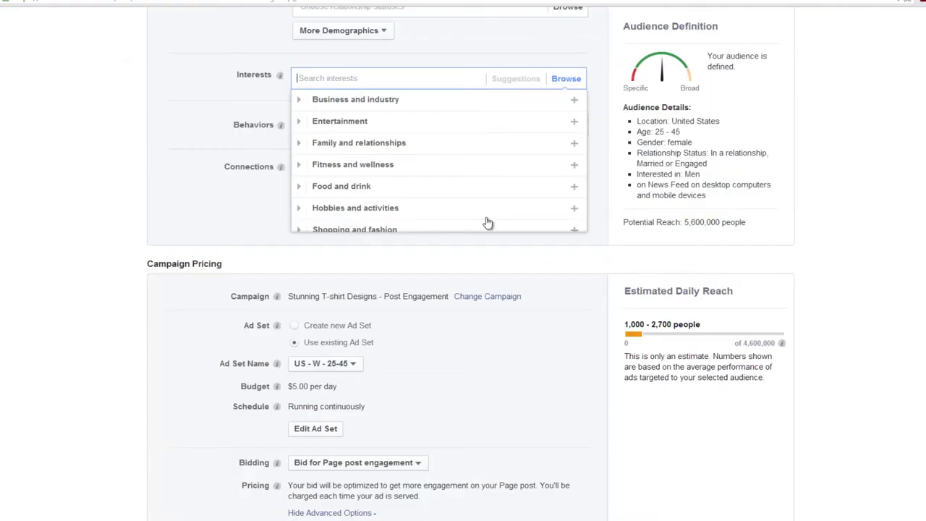
{"action": "mouse_move", "coordinate": [374, 105]}
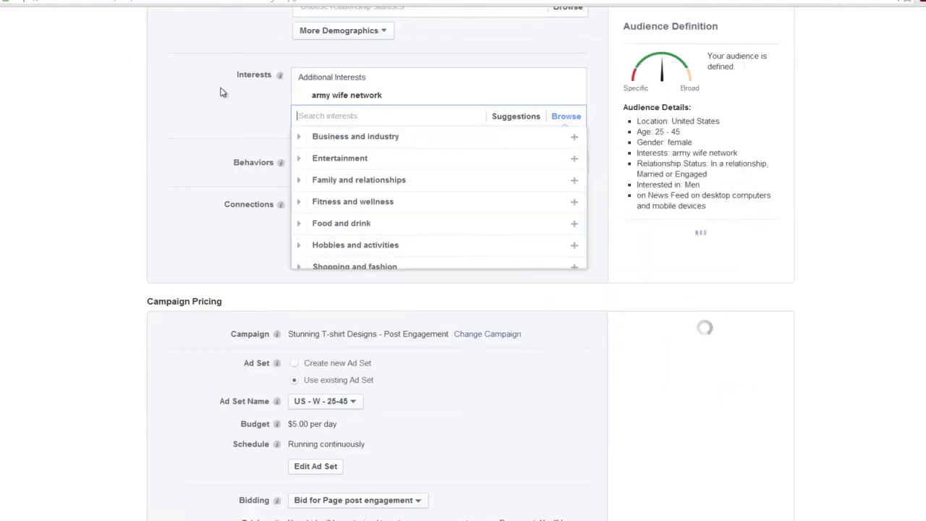
{"action": "left_click", "coordinate": [225, 93]}
{"action": "mouse_move", "coordinate": [384, 98]}
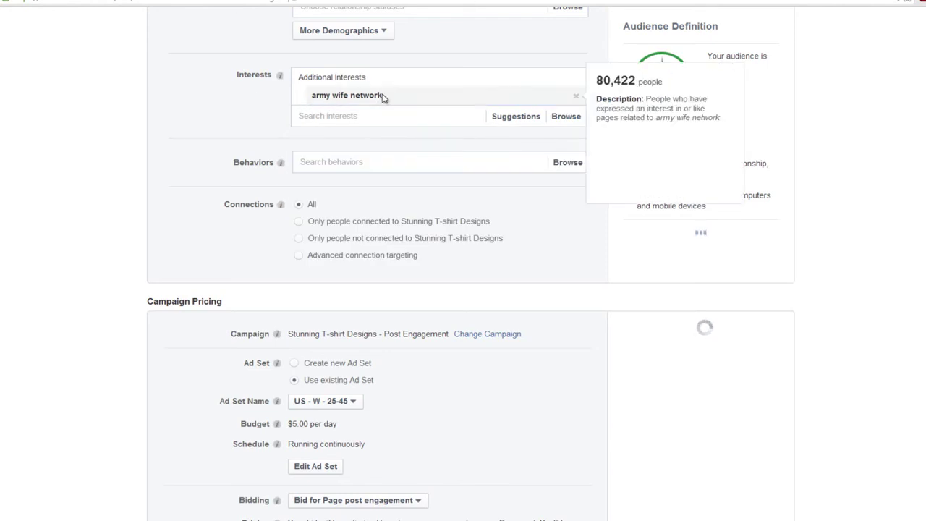
{"action": "left_click", "coordinate": [576, 97]}
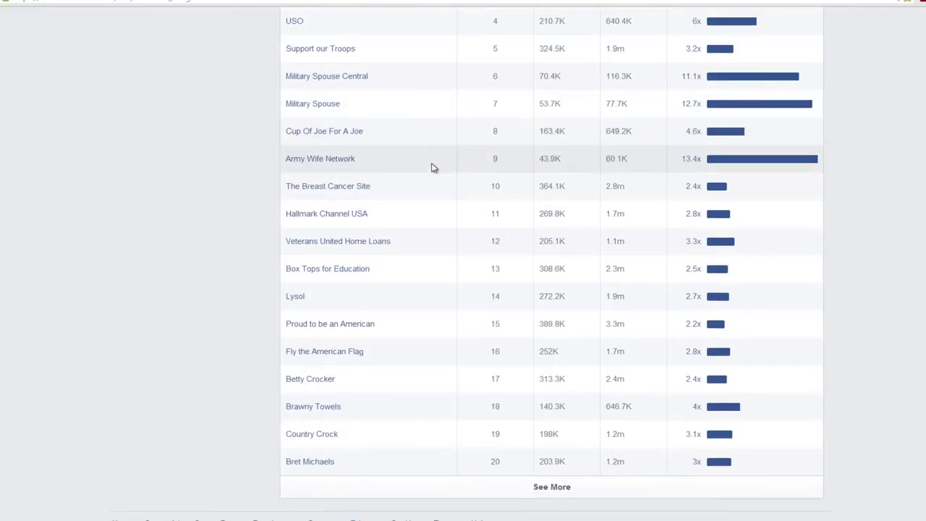
Examine the Audience Insights Page Likes list for further pages related to military wives
{"action": "scroll", "coordinate": [433, 167], "scroll_direction": "down", "scroll_amount": 1}
{"action": "scroll", "coordinate": [433, 167], "scroll_direction": "up", "scroll_amount": 1}
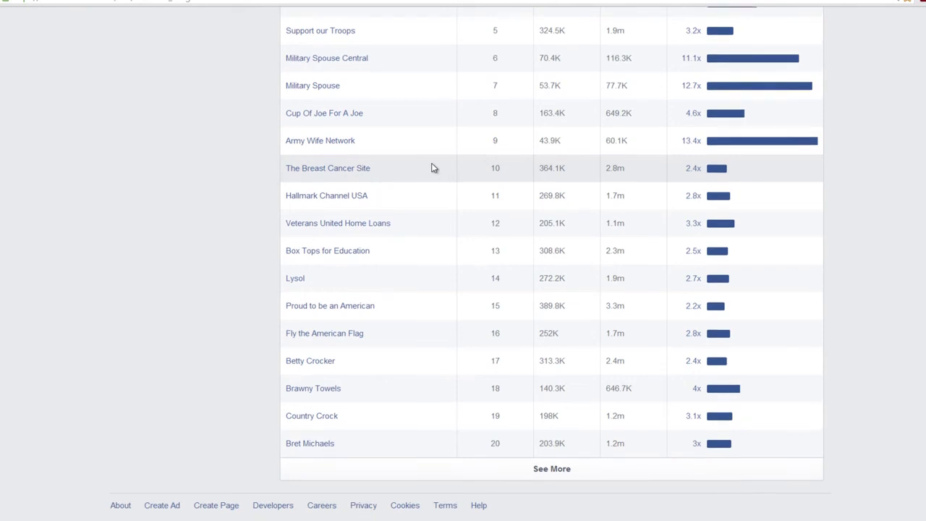
{"action": "scroll", "coordinate": [433, 167], "scroll_direction": "up", "scroll_amount": 3}
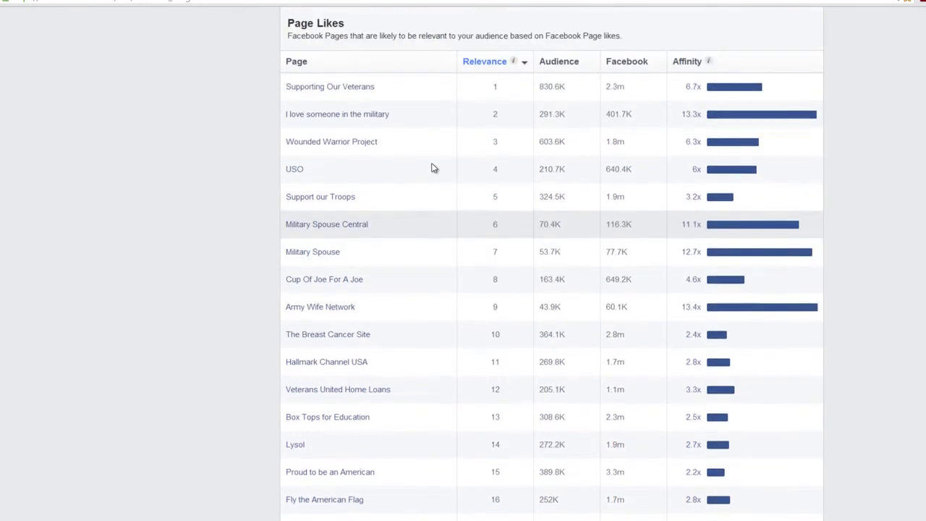
{"action": "scroll", "coordinate": [395, 266], "scroll_direction": "up", "scroll_amount": 5}
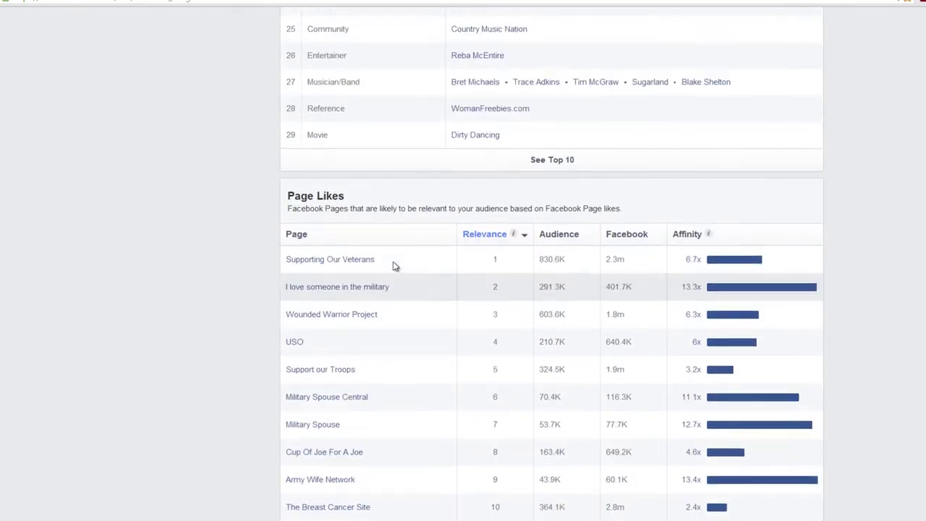
{"action": "scroll", "coordinate": [395, 266], "scroll_direction": "up", "scroll_amount": 5}
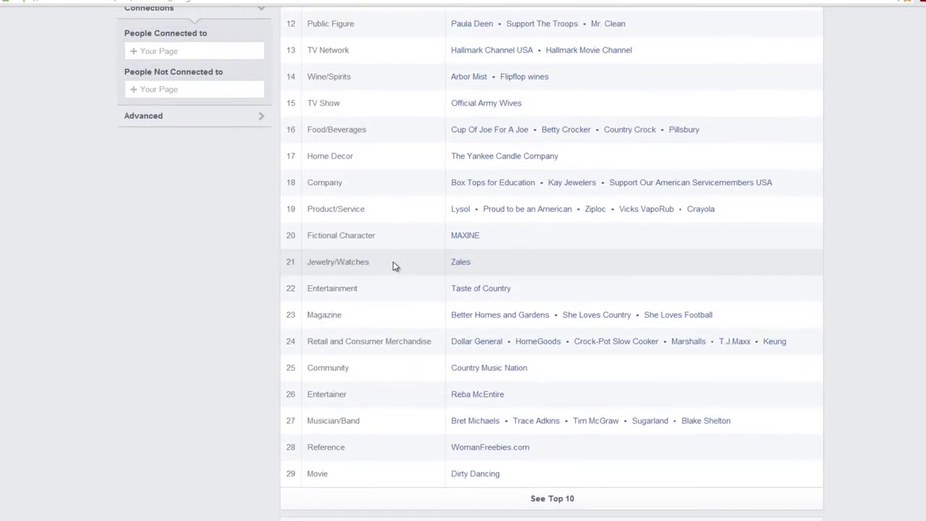
{"action": "scroll", "coordinate": [394, 266], "scroll_direction": "up", "scroll_amount": 3}
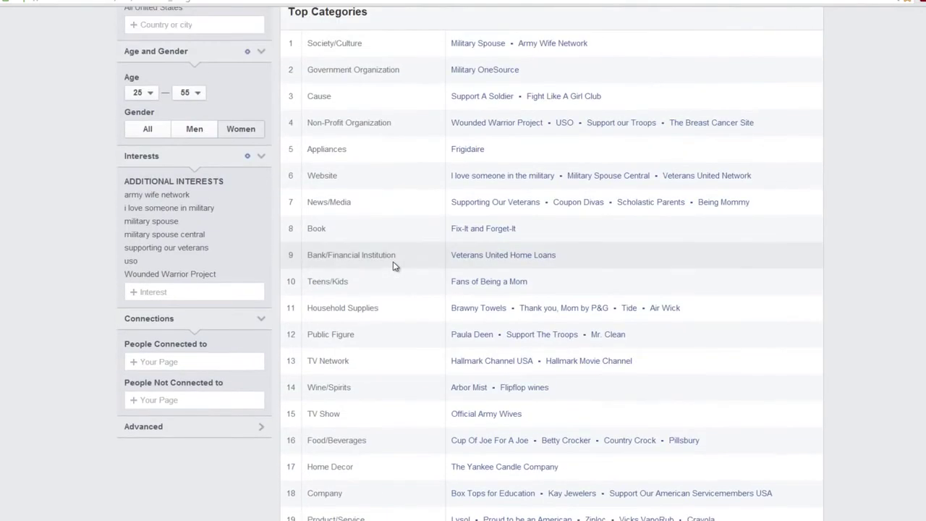
Examine the Top Categories list alongside the age, gender and additional interests filters for pages that suit the military wives audience
{"action": "scroll", "coordinate": [395, 266], "scroll_direction": "down", "scroll_amount": 1}
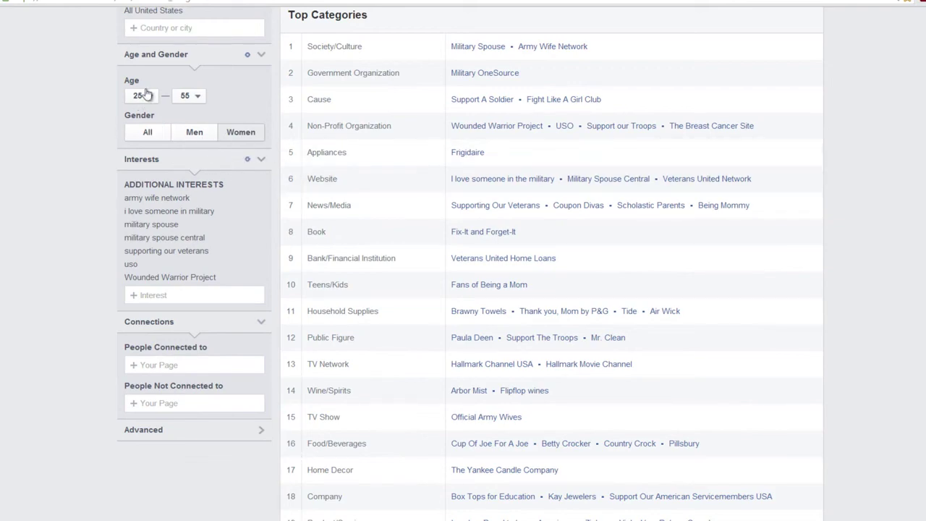
{"action": "scroll", "coordinate": [252, 157], "scroll_direction": "down", "scroll_amount": 1}
{"action": "scroll", "coordinate": [252, 157], "scroll_direction": "up", "scroll_amount": 3}
{"action": "scroll", "coordinate": [252, 157], "scroll_direction": "down", "scroll_amount": 1}
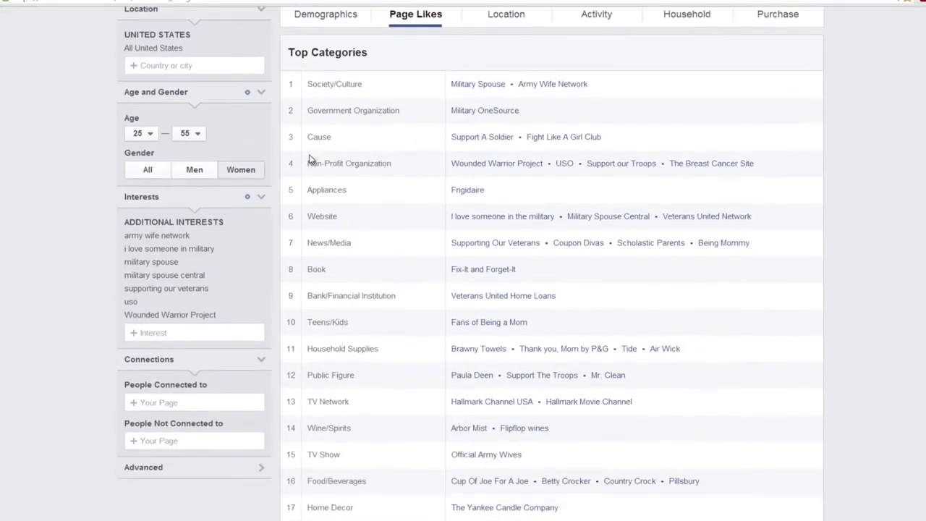
{"action": "scroll", "coordinate": [452, 201], "scroll_direction": "up", "scroll_amount": 1}
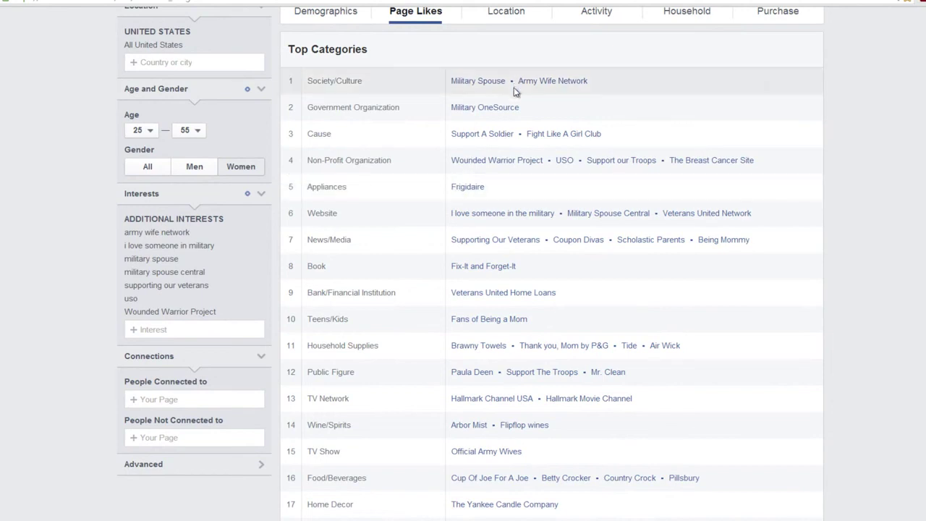
{"action": "scroll", "coordinate": [510, 92], "scroll_direction": "down", "scroll_amount": 1}
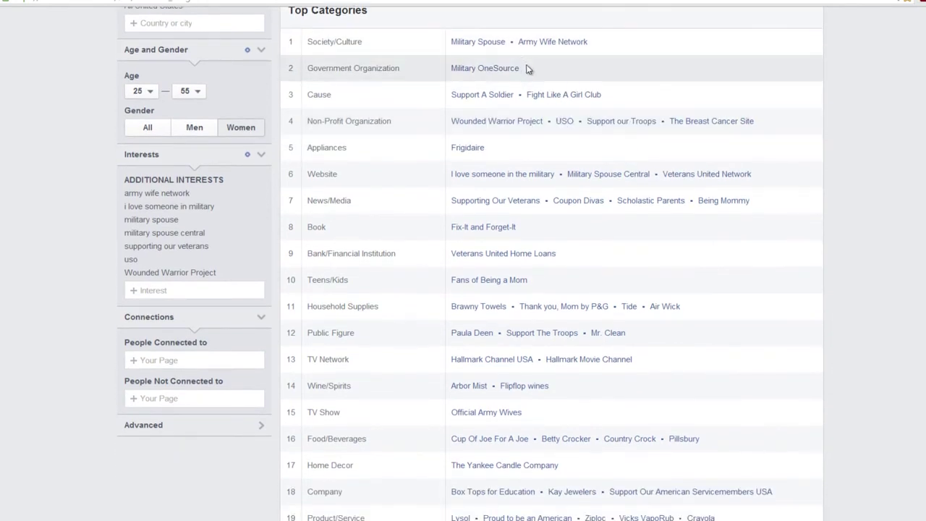
{"action": "scroll", "coordinate": [529, 68], "scroll_direction": "down", "scroll_amount": 1}
{"action": "scroll", "coordinate": [527, 69], "scroll_direction": "down", "scroll_amount": 2}
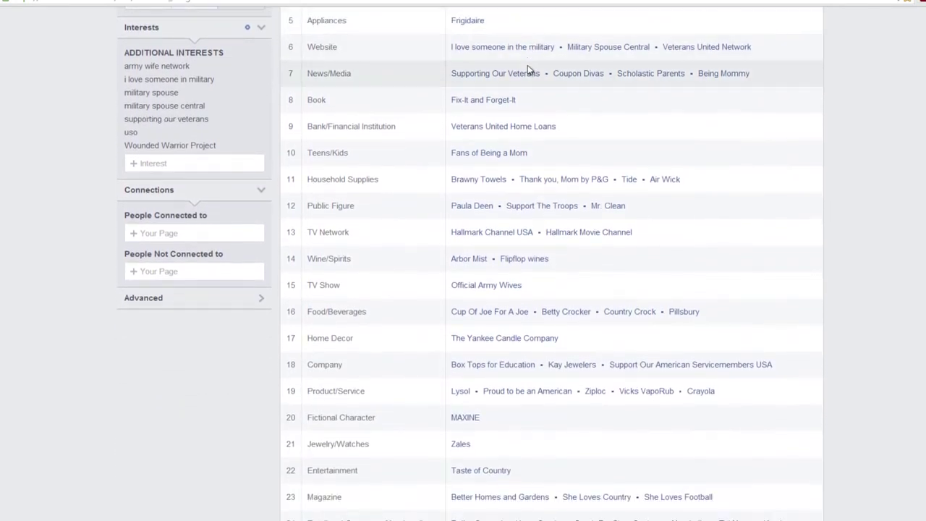
{"action": "scroll", "coordinate": [527, 69], "scroll_direction": "down", "scroll_amount": 1}
{"action": "left_click_drag", "start_coordinate": [530, 49], "coordinate": [465, 50]}
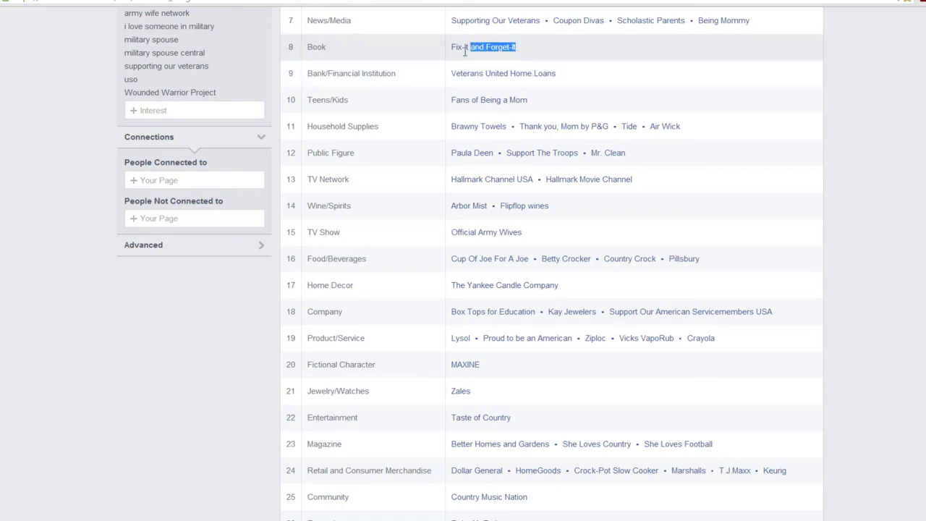
{"action": "left_click", "coordinate": [580, 52]}
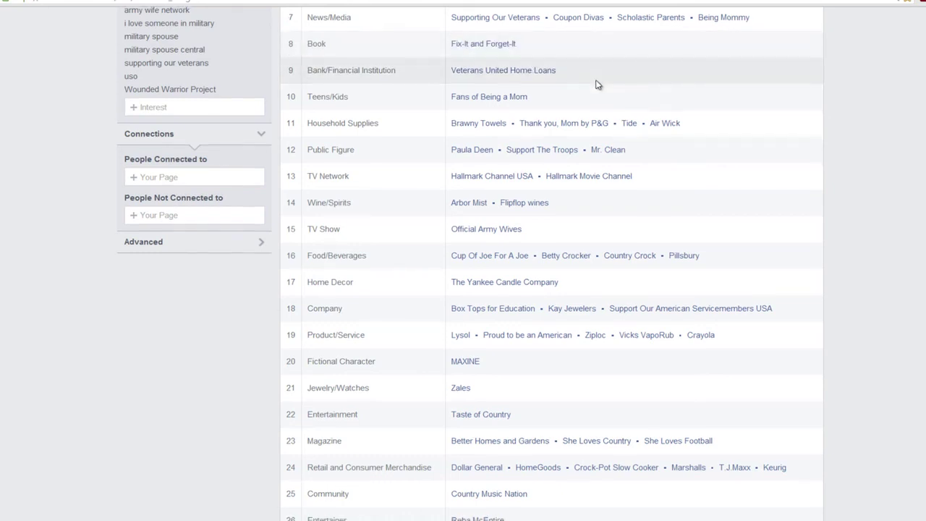
{"action": "scroll", "coordinate": [597, 84], "scroll_direction": "down", "scroll_amount": 3}
{"action": "scroll", "coordinate": [597, 84], "scroll_direction": "up", "scroll_amount": 4}
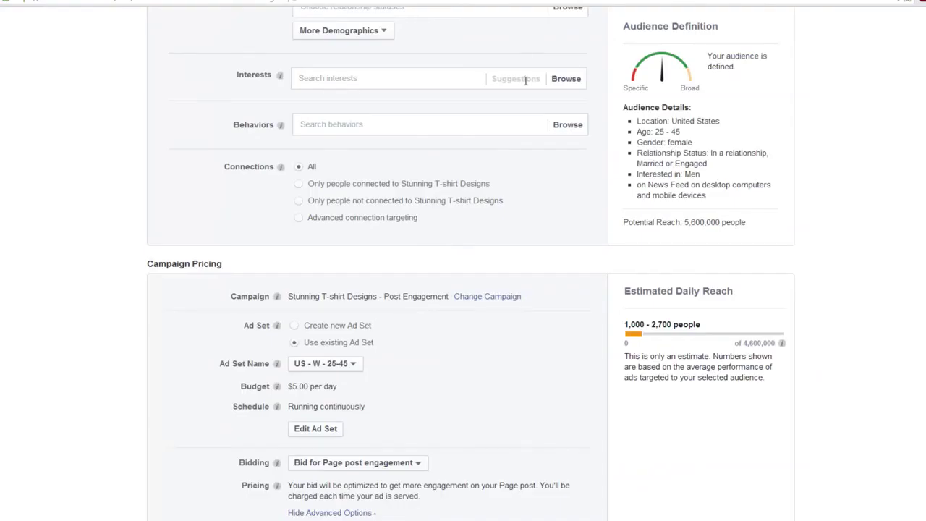
Review the new ad's demographic targeting and audience definition, and switch to the Ads Manager list of running ads
{"action": "scroll", "coordinate": [574, 316], "scroll_direction": "down", "scroll_amount": 3}
{"action": "scroll", "coordinate": [565, 111], "scroll_direction": "up", "scroll_amount": 2}
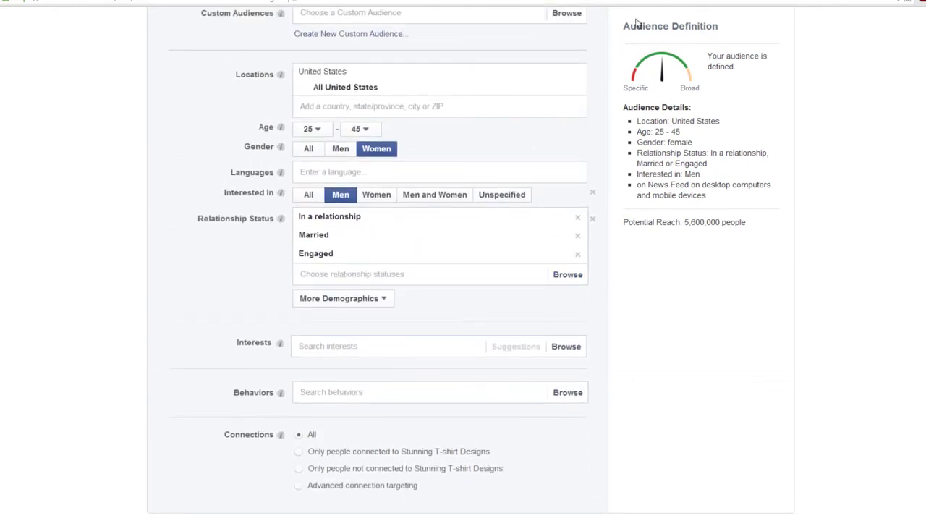
{"action": "key", "text": "ctrl+Tab"}
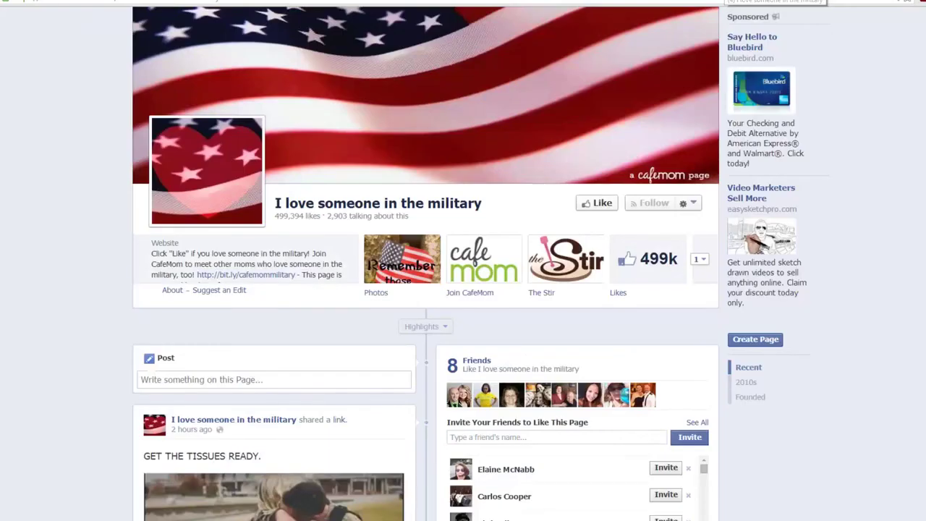
{"action": "left_click", "coordinate": [725, 3]}
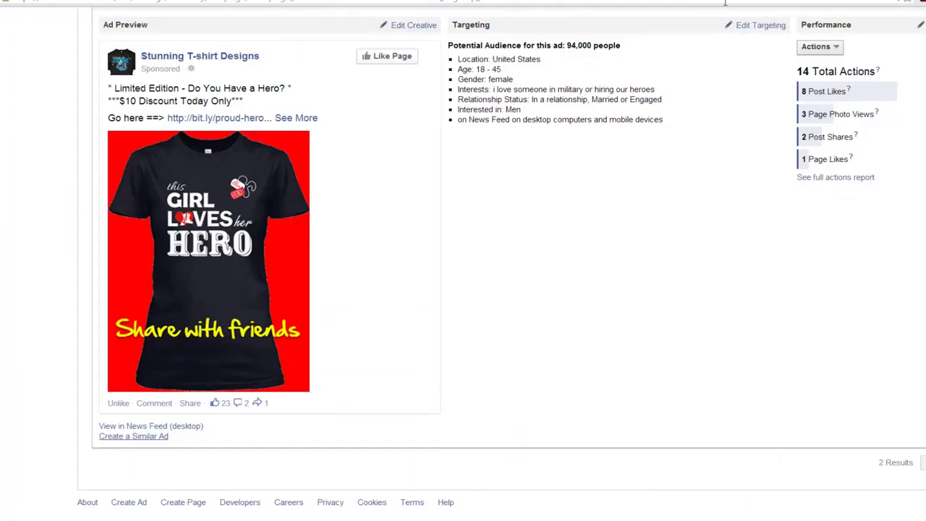
Examine the targeting, click-through rate and engagement figures of the active HERO T-shirt ad in the US - W - 18-45 ad set
{"action": "scroll", "coordinate": [690, 84], "scroll_direction": "up", "scroll_amount": 1}
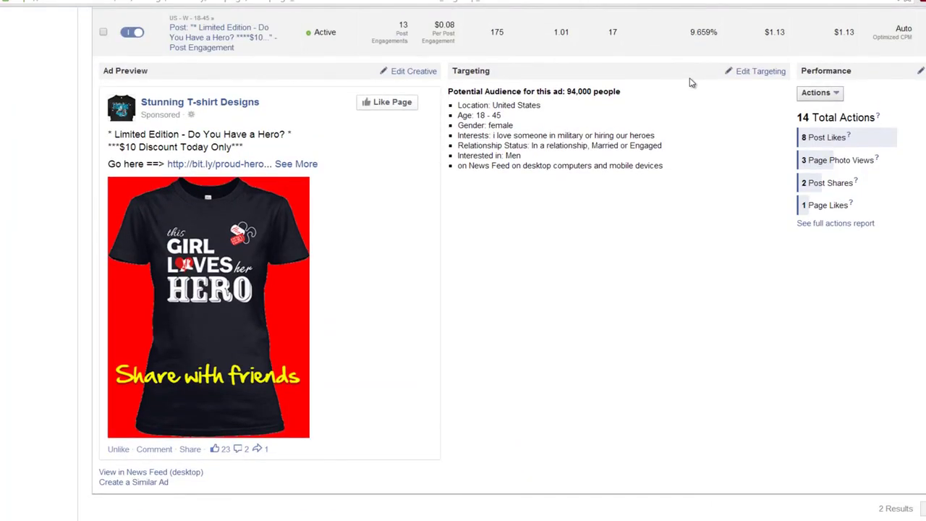
{"action": "scroll", "coordinate": [691, 83], "scroll_direction": "down", "scroll_amount": 1}
{"action": "scroll", "coordinate": [691, 83], "scroll_direction": "up", "scroll_amount": 3}
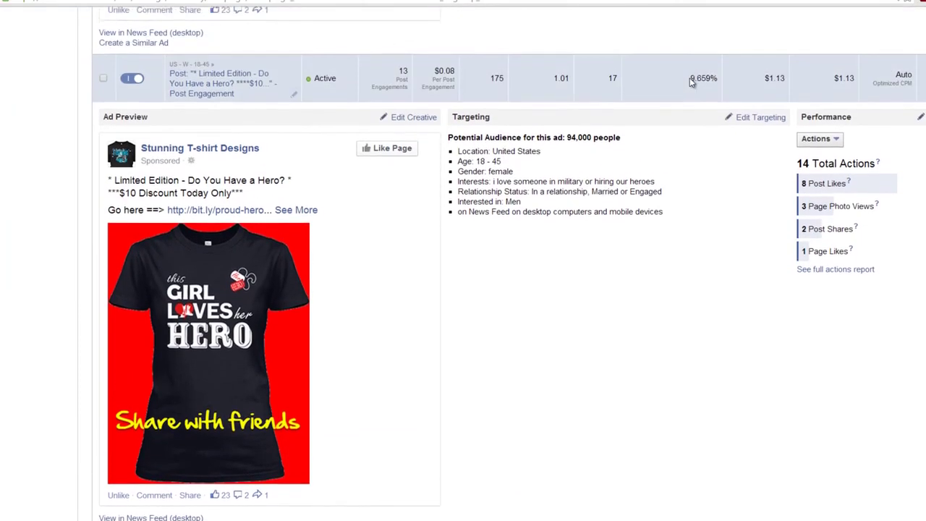
{"action": "scroll", "coordinate": [691, 83], "scroll_direction": "down", "scroll_amount": 1}
{"action": "scroll", "coordinate": [691, 83], "scroll_direction": "up", "scroll_amount": 4}
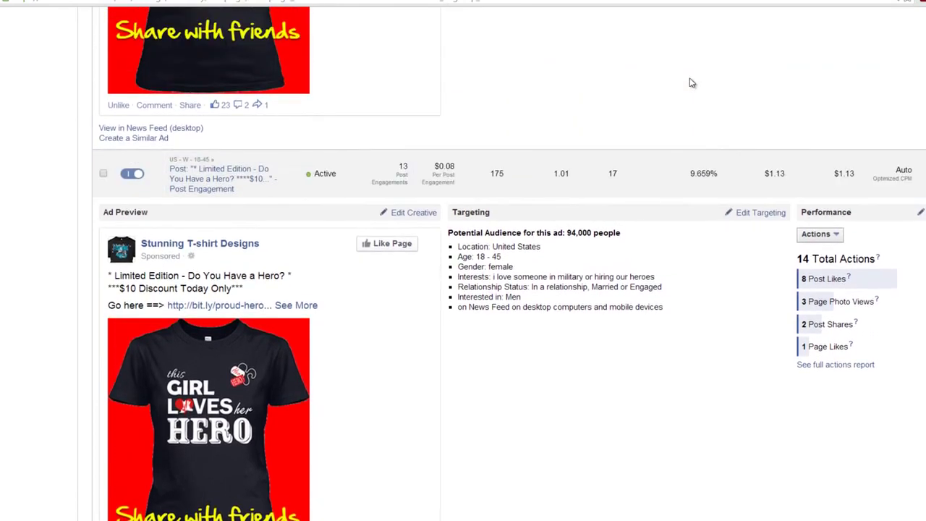
{"action": "scroll", "coordinate": [691, 83], "scroll_direction": "down", "scroll_amount": 1}
{"action": "scroll", "coordinate": [691, 84], "scroll_direction": "down", "scroll_amount": 4}
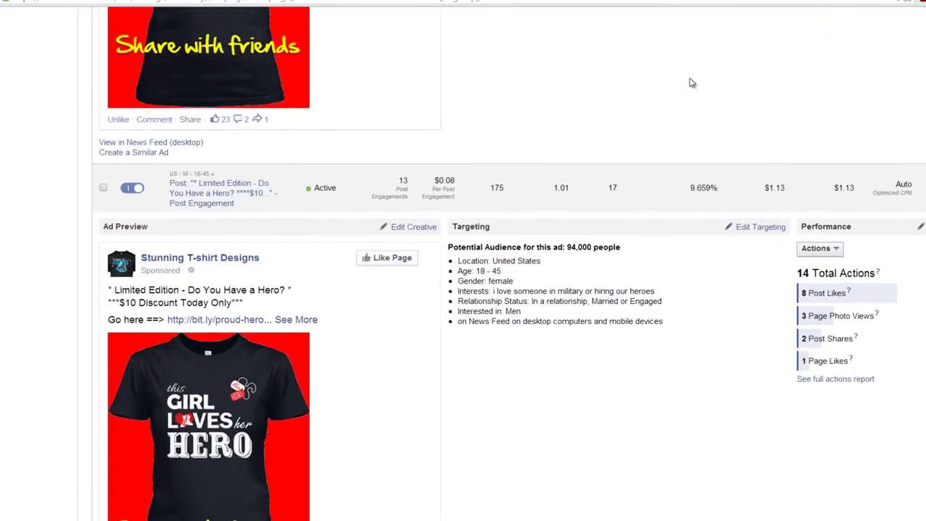
{"action": "scroll", "coordinate": [691, 83], "scroll_direction": "up", "scroll_amount": 1}
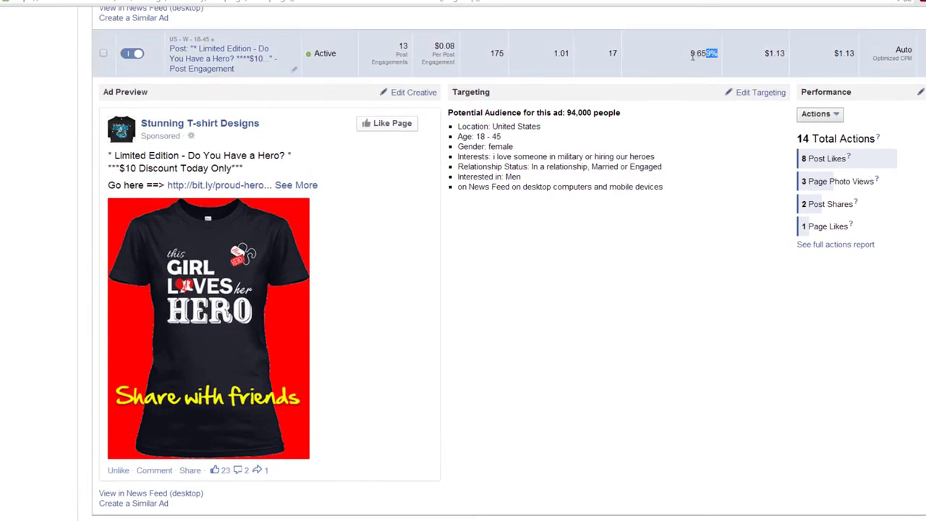
{"action": "left_click_drag", "start_coordinate": [693, 60], "coordinate": [187, 50]}
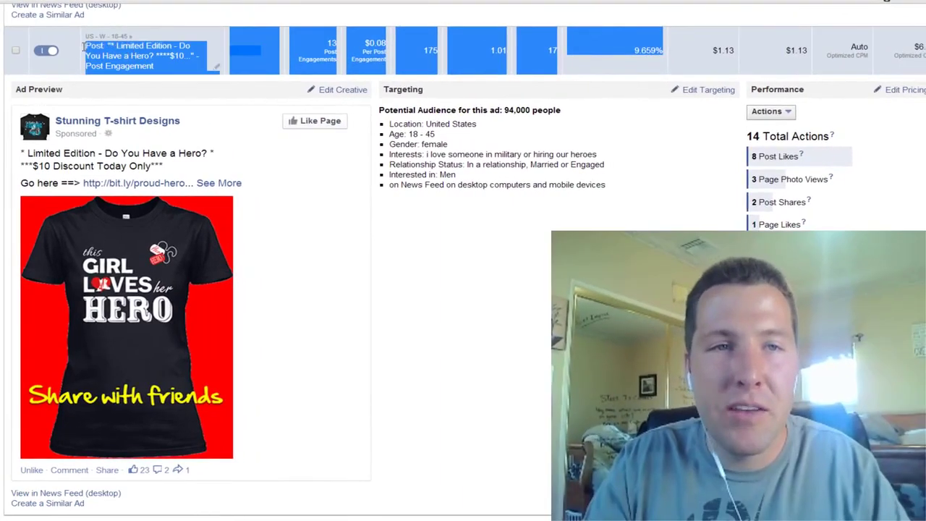
{"action": "left_click_drag", "start_coordinate": [83, 46], "coordinate": [84, 36]}
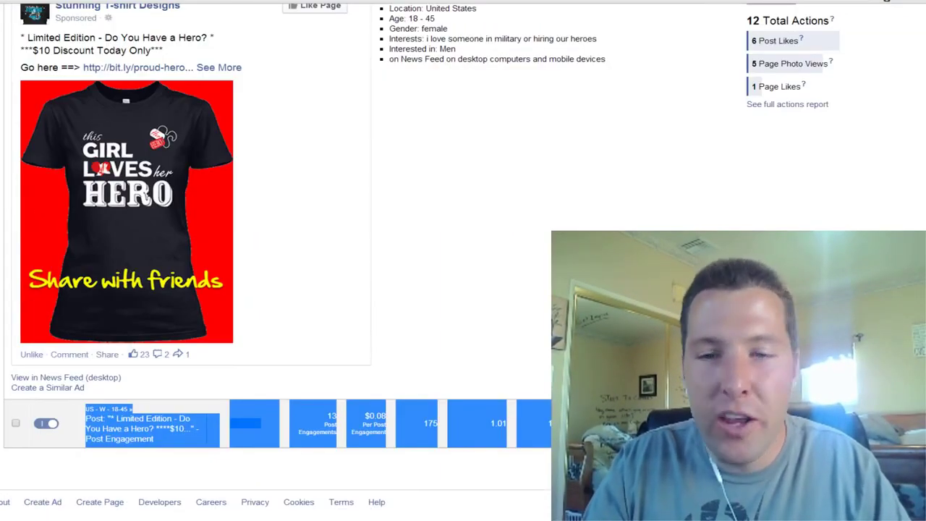
{"action": "left_click", "coordinate": [137, 424]}
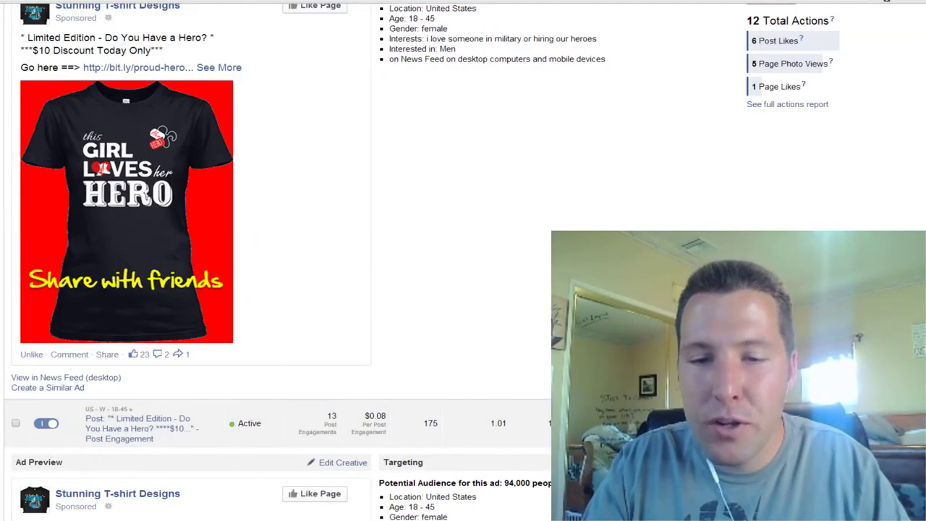